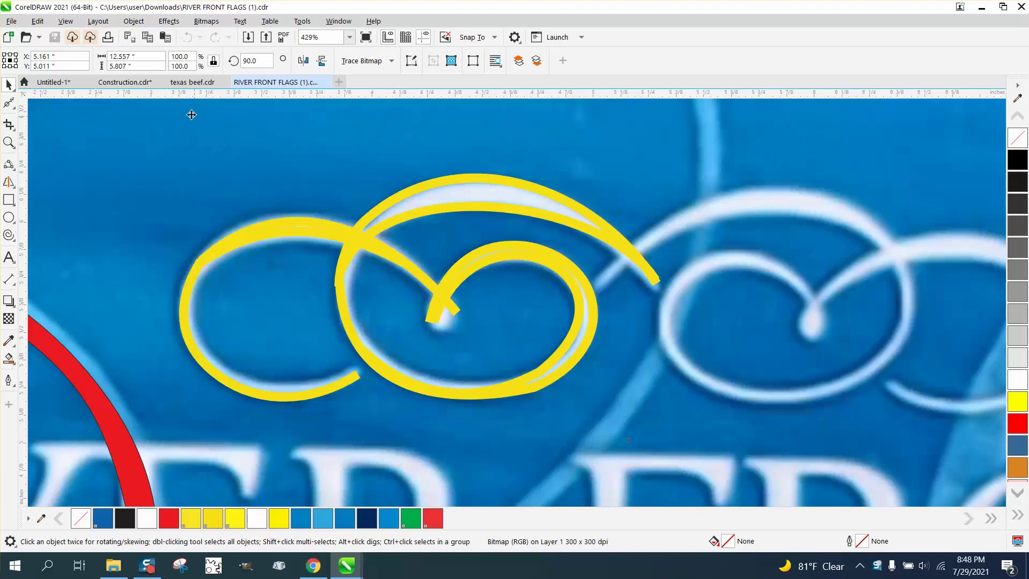
- Lock the blue background bitmap so it cannot be moved or selected with the scroll curves
click(143, 21)
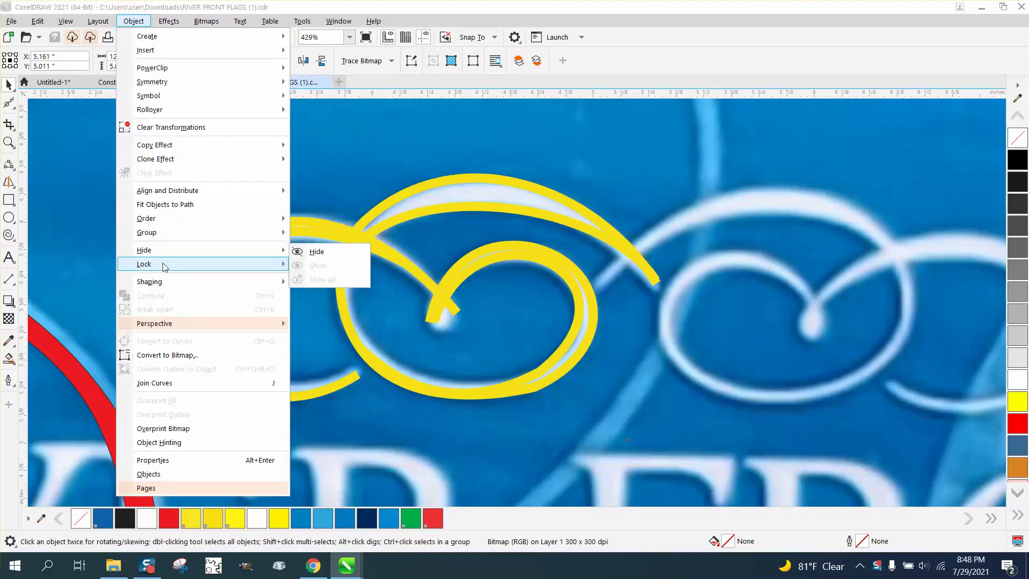
mouse_move(269, 266)
click(303, 266)
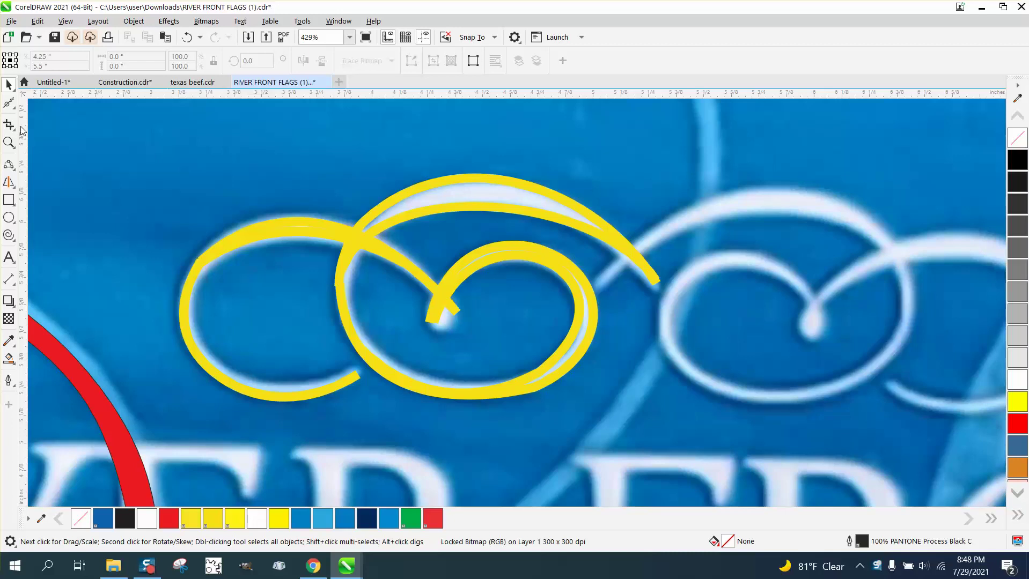
- Draw a rectangle about 2.684 by 1.102 inches around the yellow scroll and try smart-filling its gaps with PANTONE Yellow C
click(9, 199)
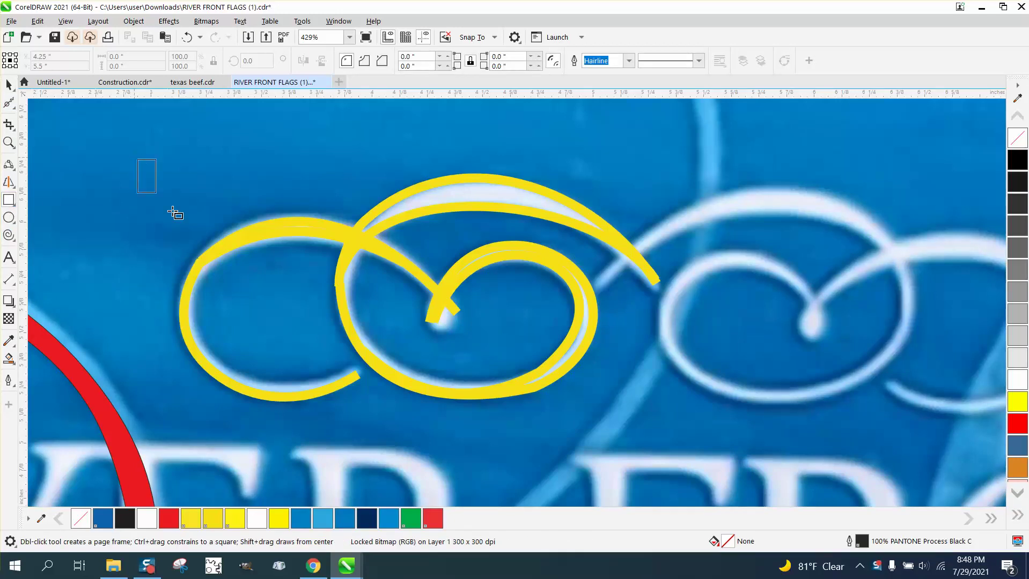
drag(173, 211, 731, 403)
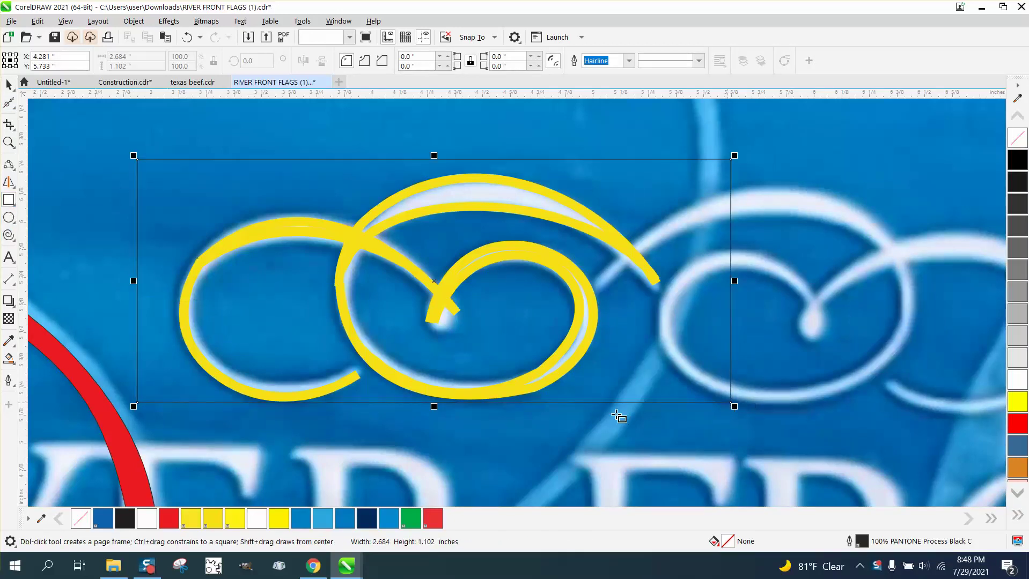
click(10, 360)
click(459, 200)
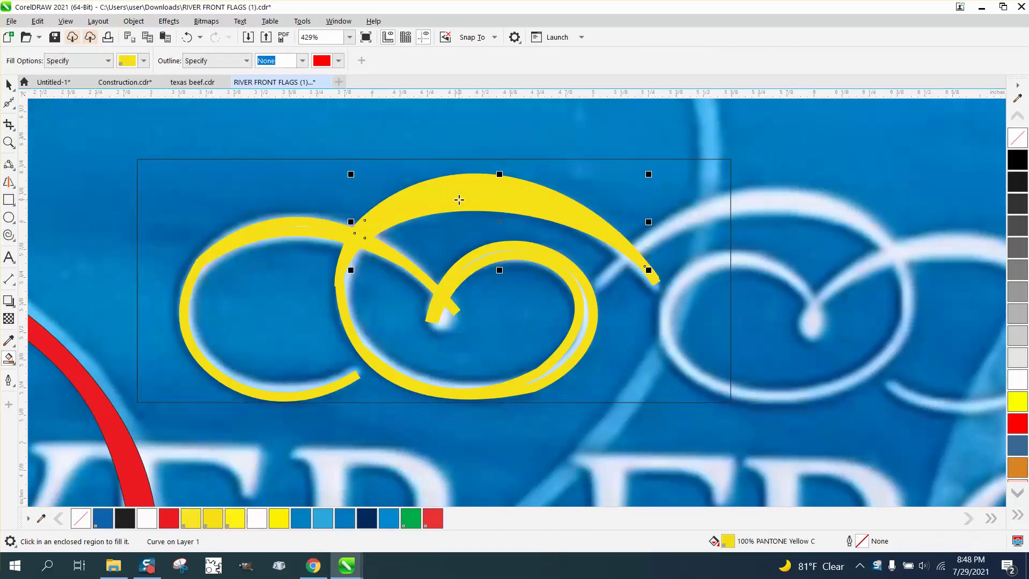
click(583, 328)
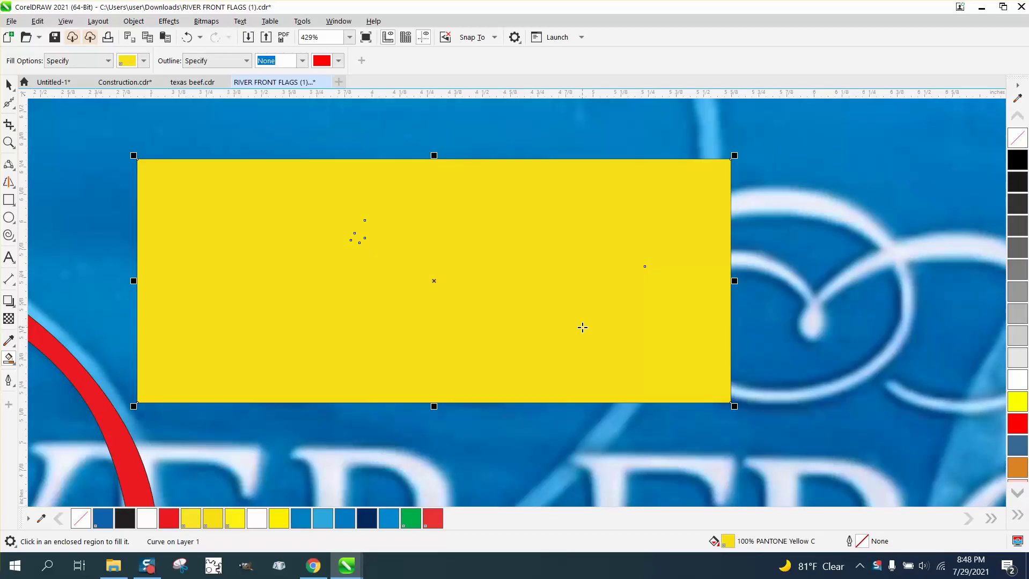
- Undo the yellow smart fills and clear the rectangle around the scroll
click(187, 37)
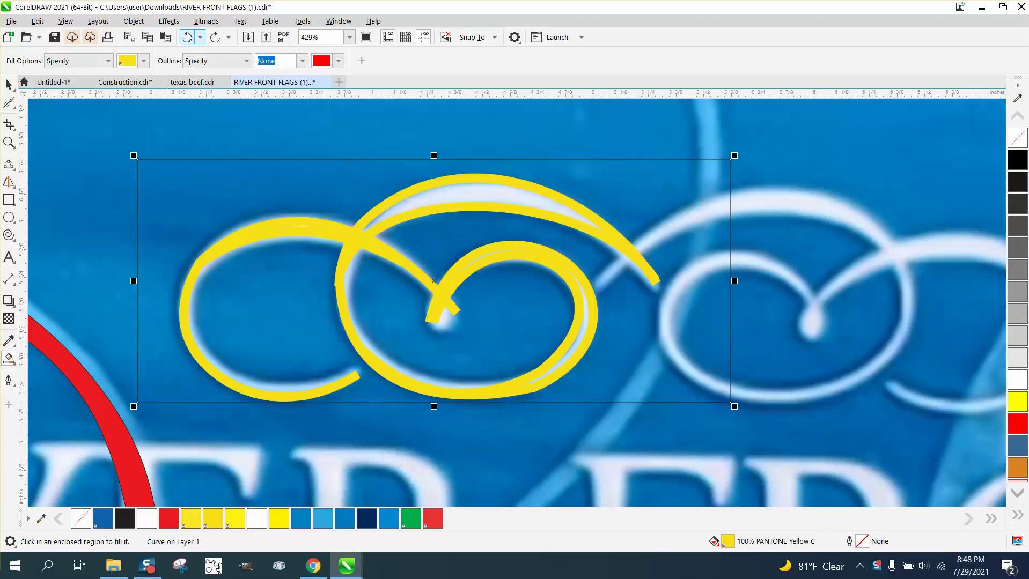
click(8, 84)
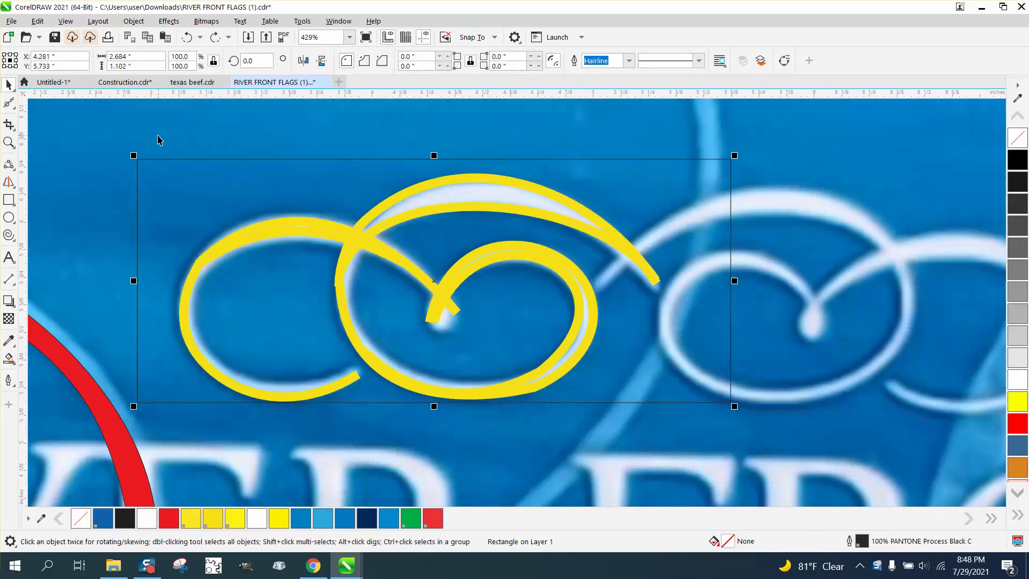
click(158, 140)
- Select all the yellow scroll curves and set their outline width to Hairline
drag(127, 150, 743, 459)
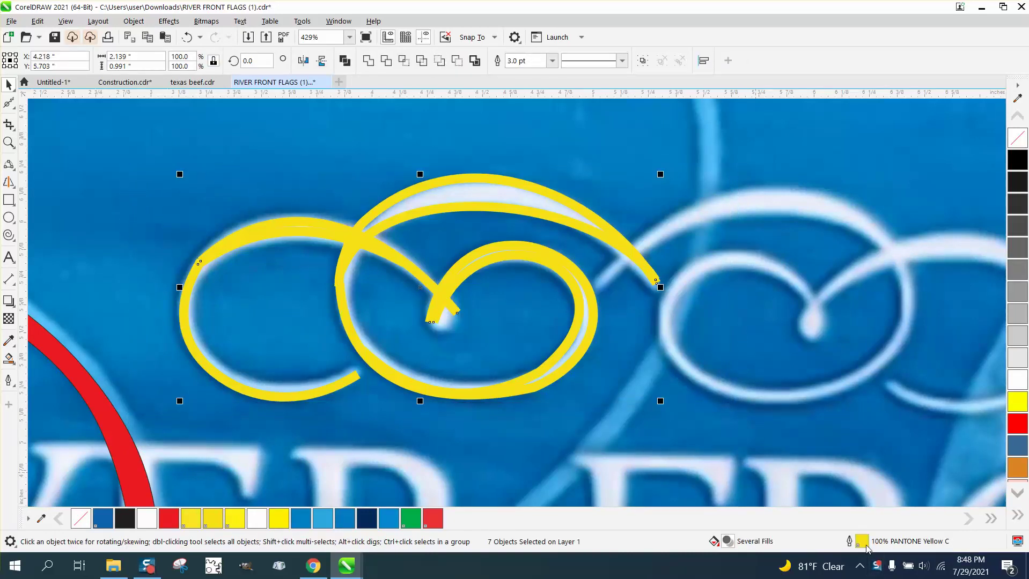
double_click(866, 547)
click(433, 236)
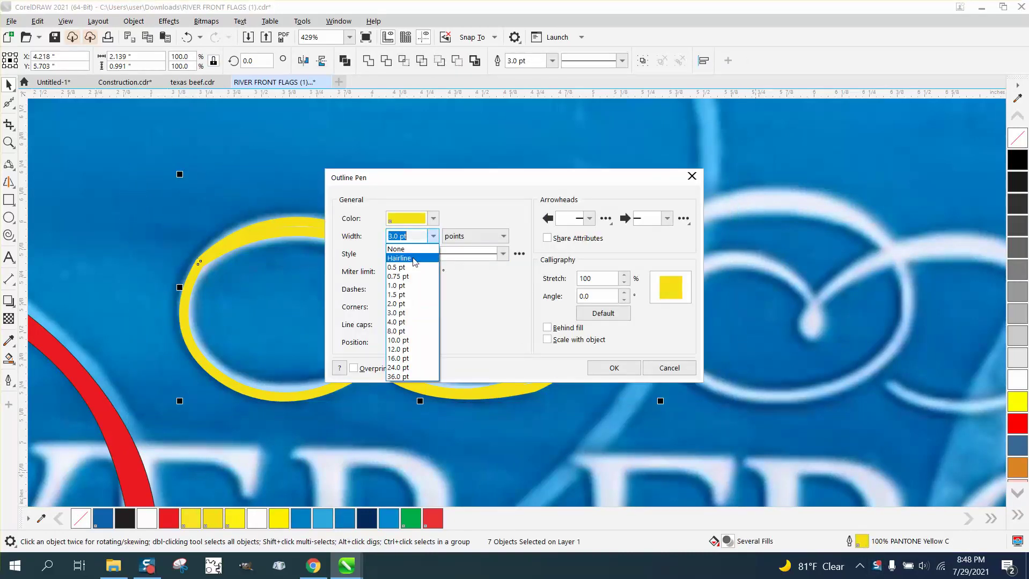
click(411, 259)
click(612, 370)
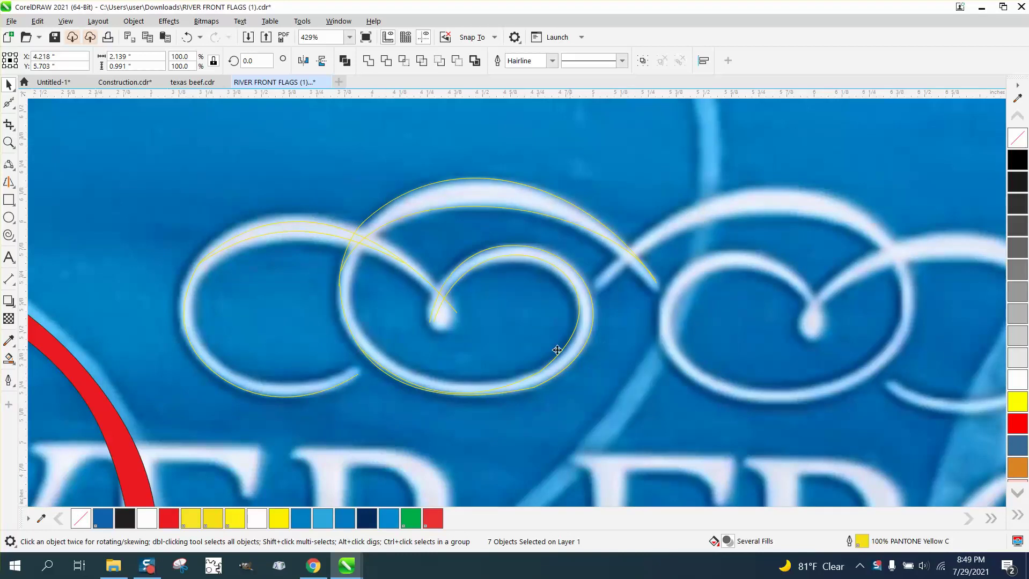
- Move the inner curve's open end node onto the outer line at the left loop's upper-left shoulder with the Shape tool
click(9, 142)
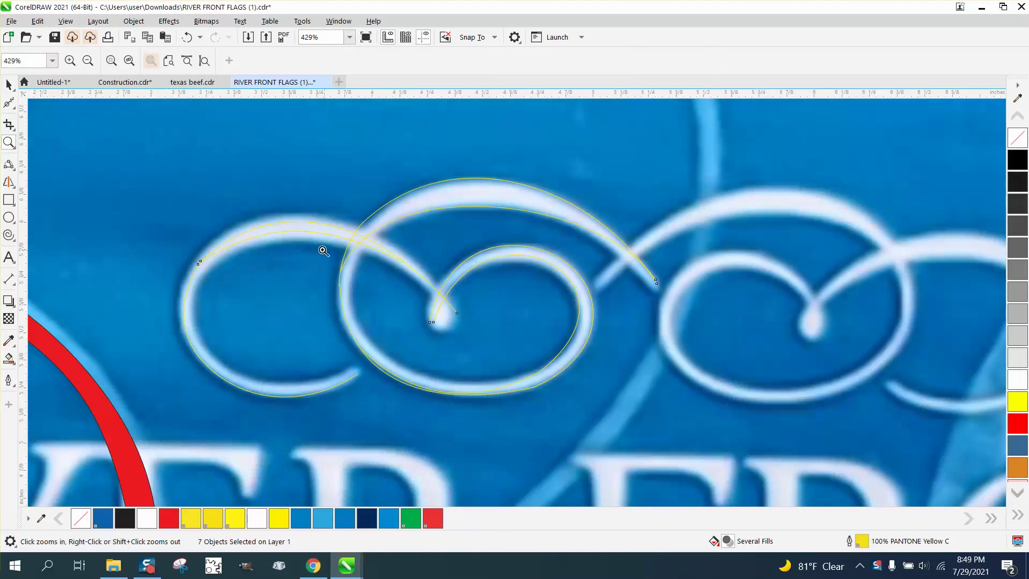
drag(323, 250, 398, 307)
scroll(363, 286, down, 5)
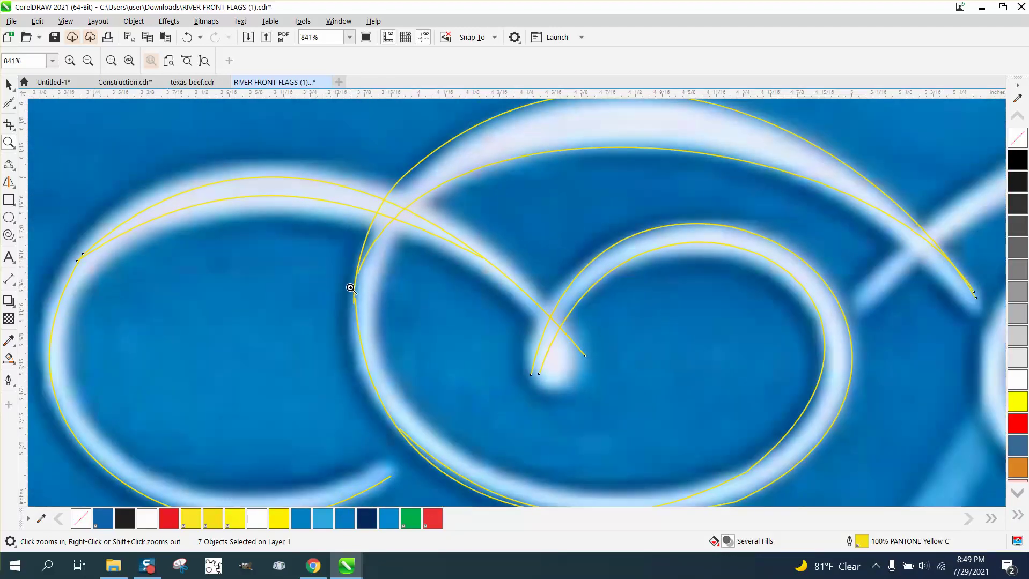
scroll(351, 288, down, 1)
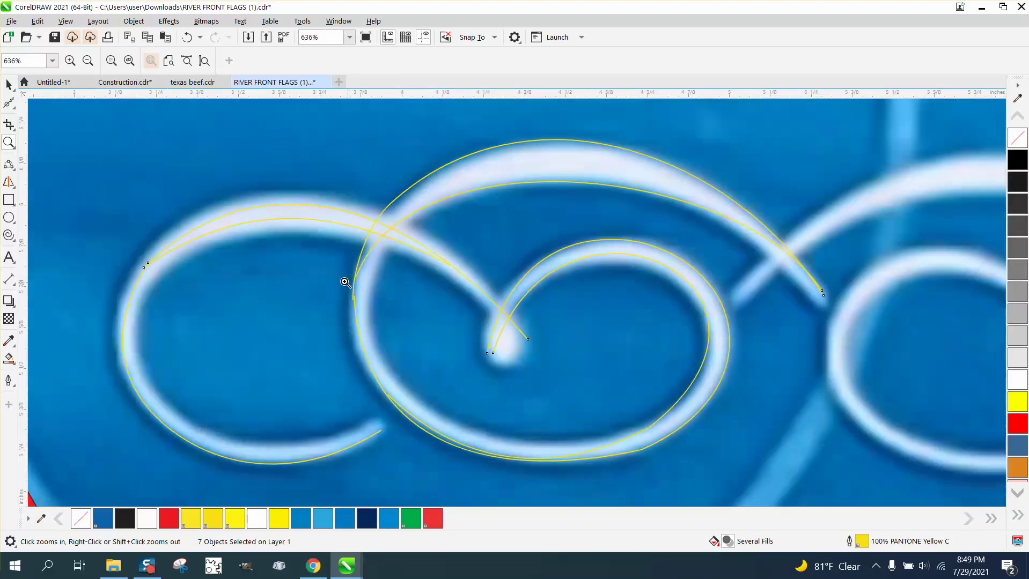
drag(118, 240, 219, 287)
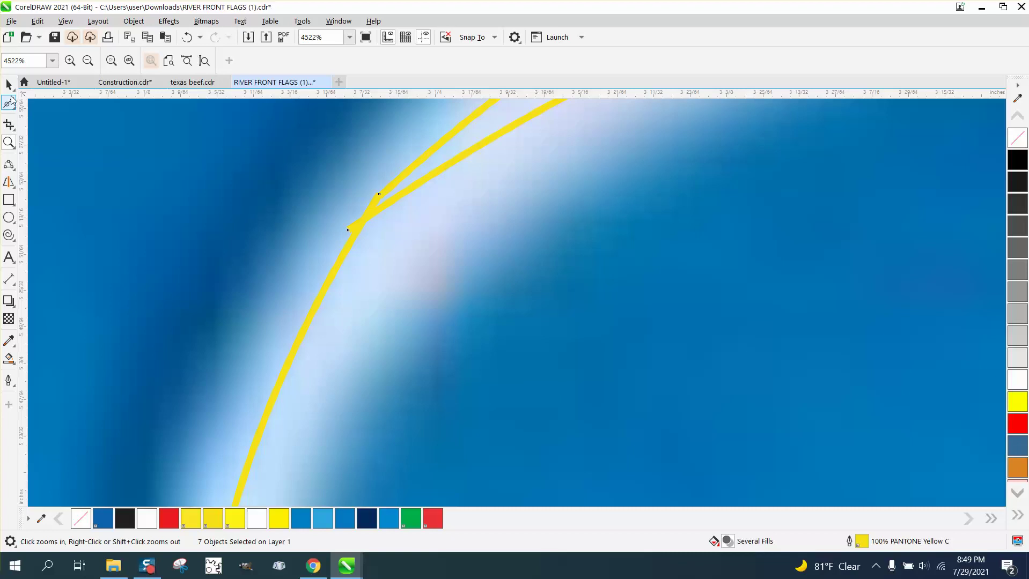
click(11, 100)
click(16, 109)
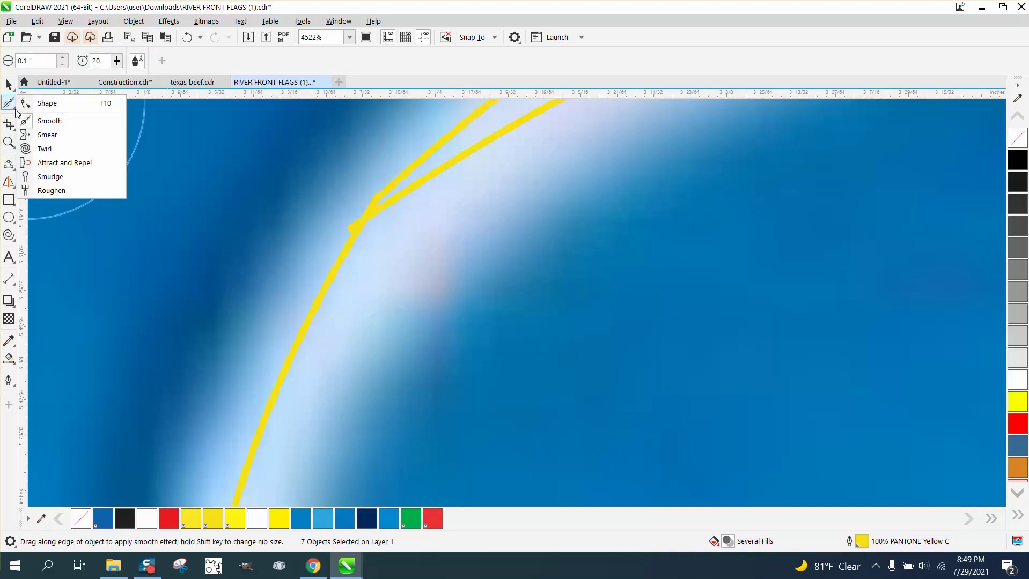
click(47, 103)
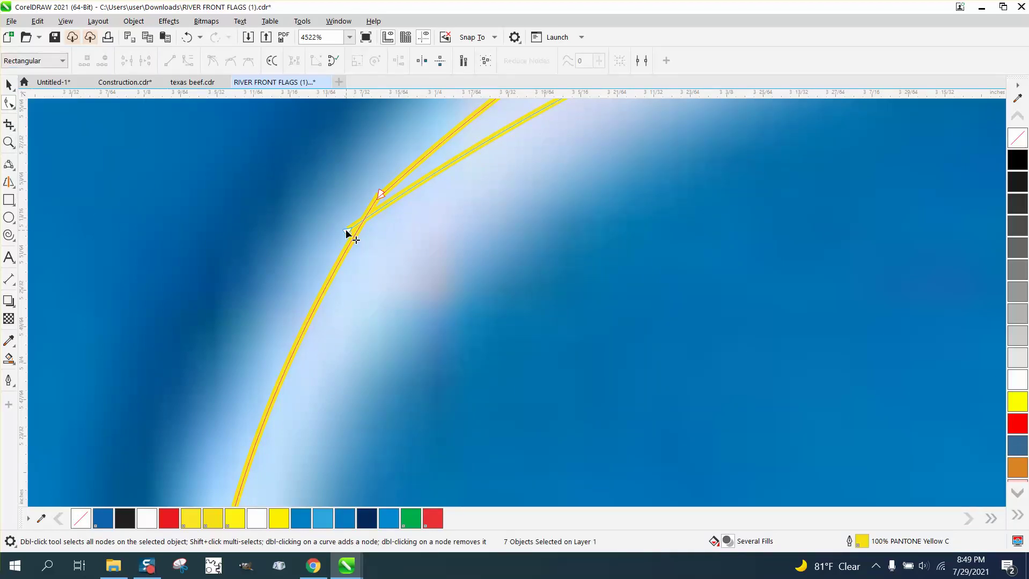
drag(346, 231, 379, 198)
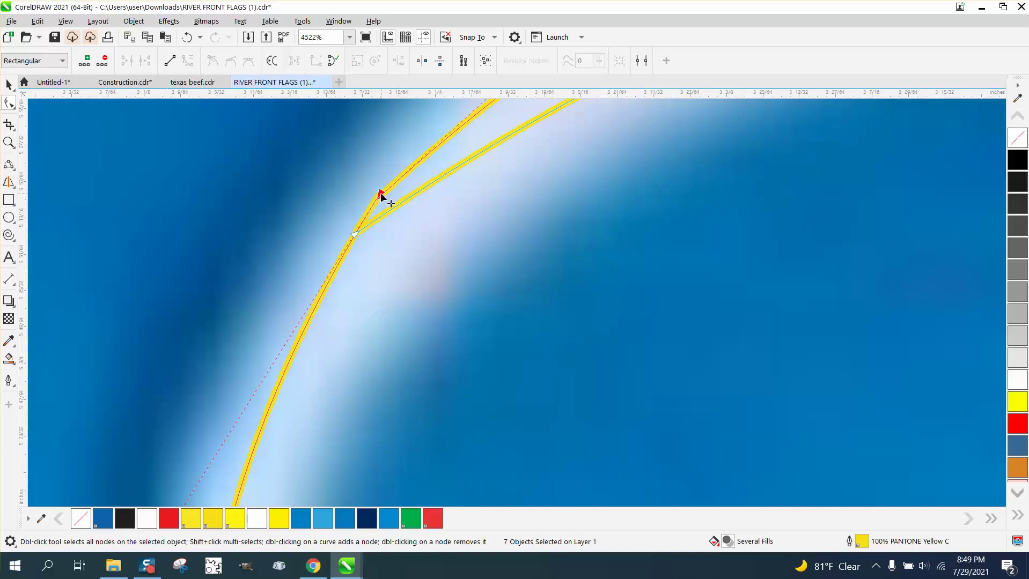
- Join the nearby curve ends with a 0.004" endpoint tolerance, then test the left loop's node by moving it and undo that move
drag(381, 196, 404, 213)
click(542, 290)
key(ctrl+j)
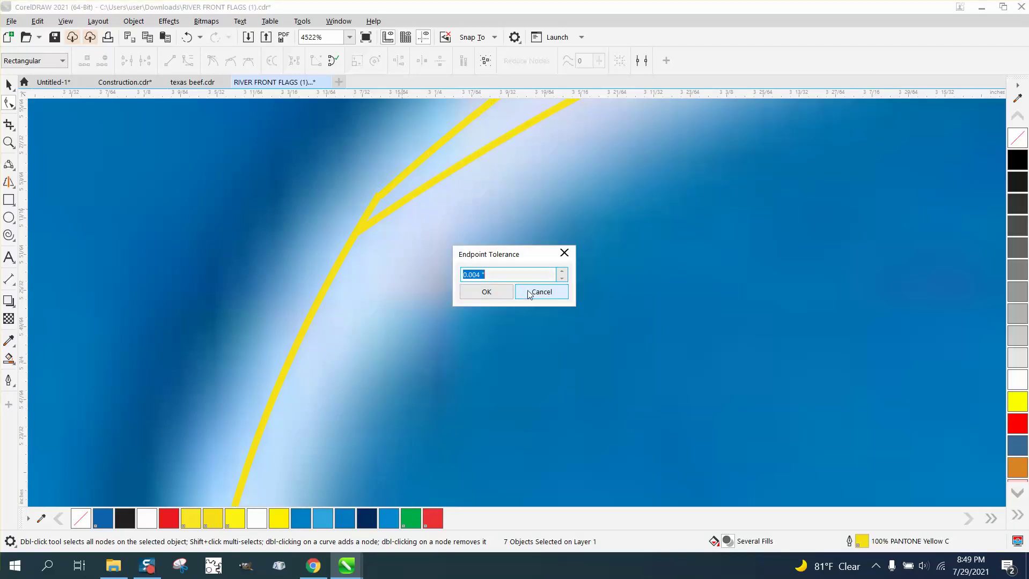
click(491, 292)
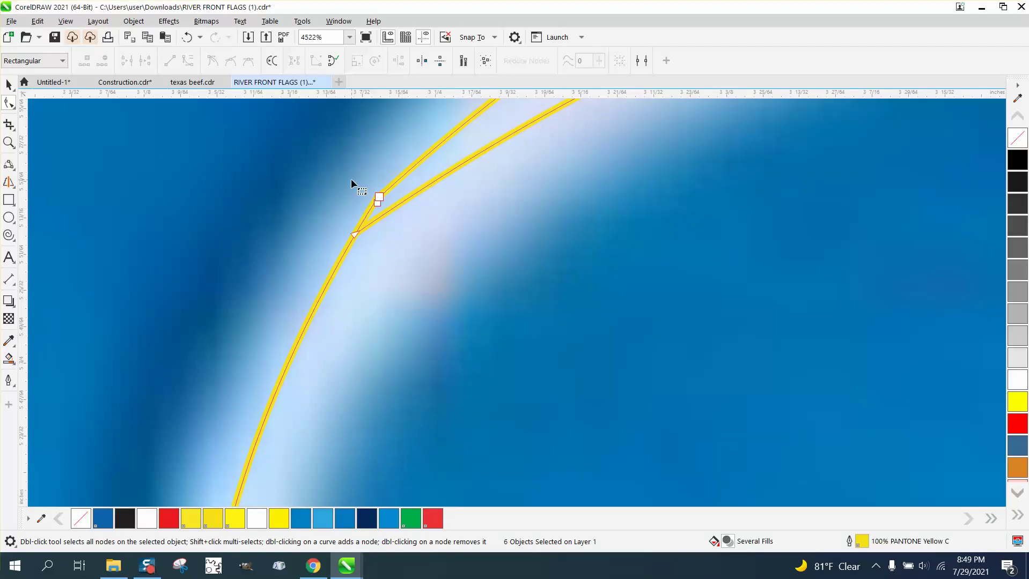
drag(378, 200, 345, 168)
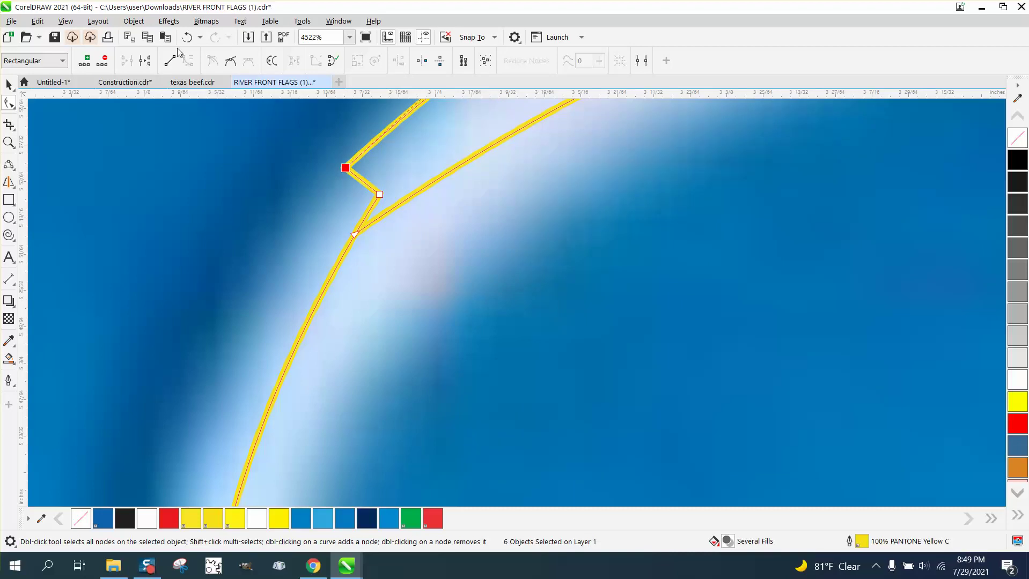
click(192, 39)
- Move the two loose end nodes on the middle loop's left side onto the outer curve and its end node
scroll(273, 212, down, 5)
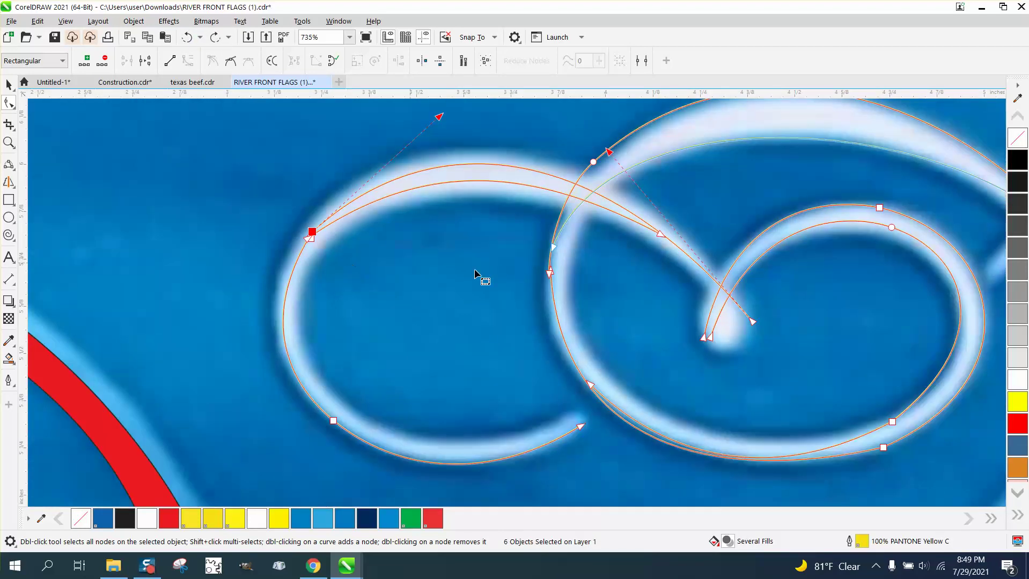
click(8, 142)
drag(529, 235, 612, 299)
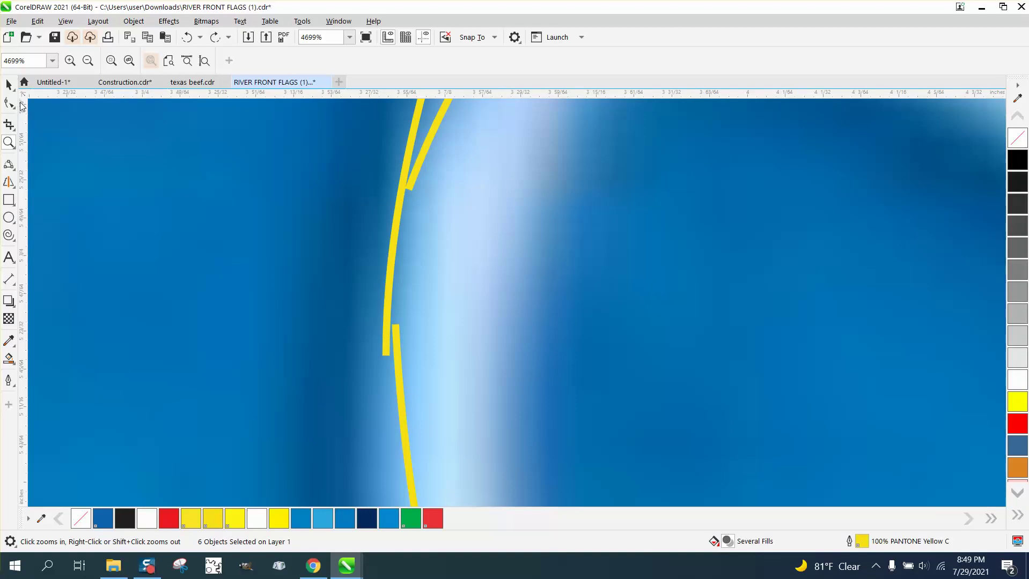
click(21, 106)
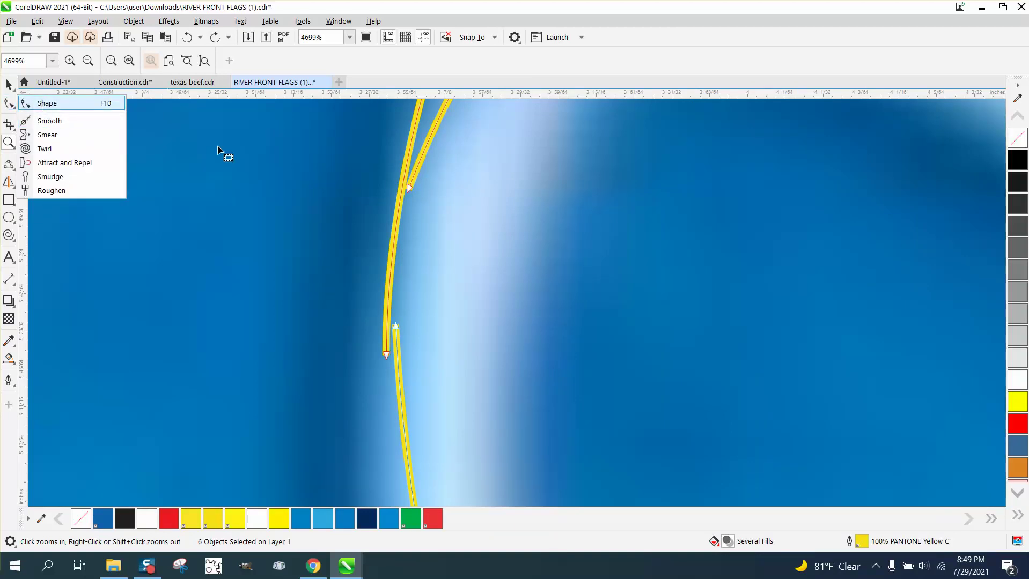
key(F10)
drag(409, 188, 403, 188)
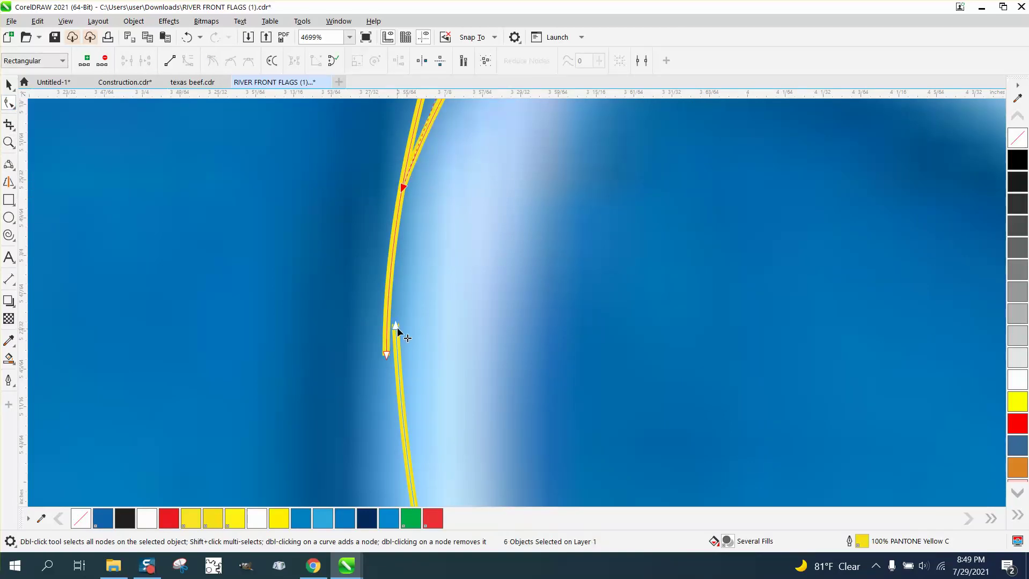
drag(397, 327, 386, 351)
- Move the middle loop's inner curve end up onto the outer curve and reshape its lower-left bend along the white stroke
scroll(332, 284, down, 2)
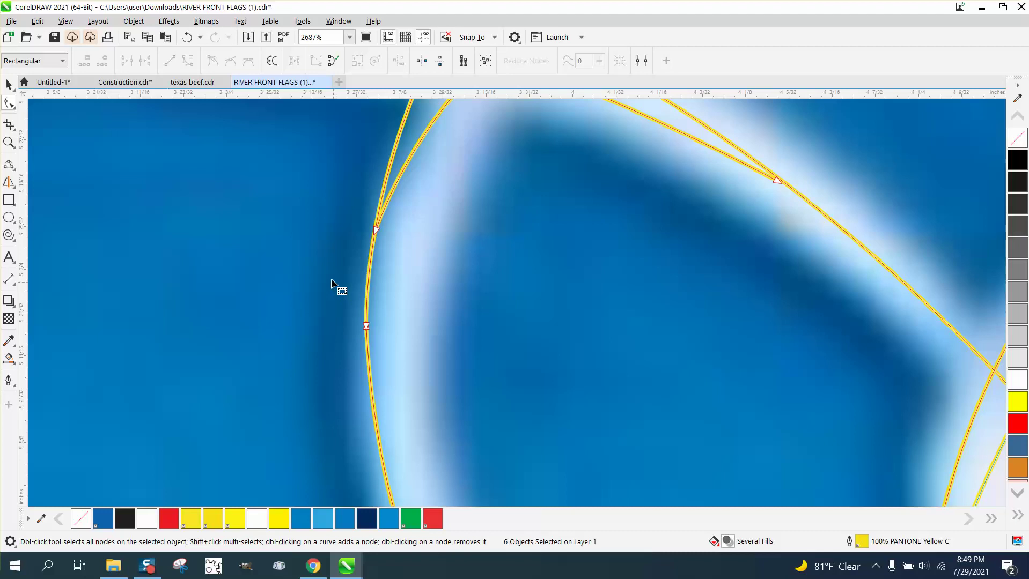
scroll(332, 283, down, 4)
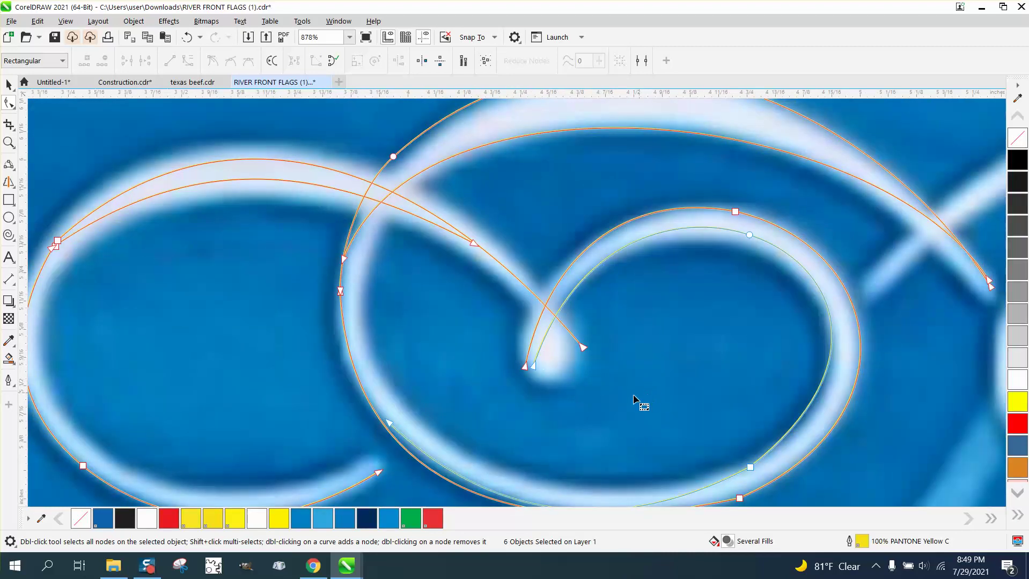
scroll(715, 463, down, 1)
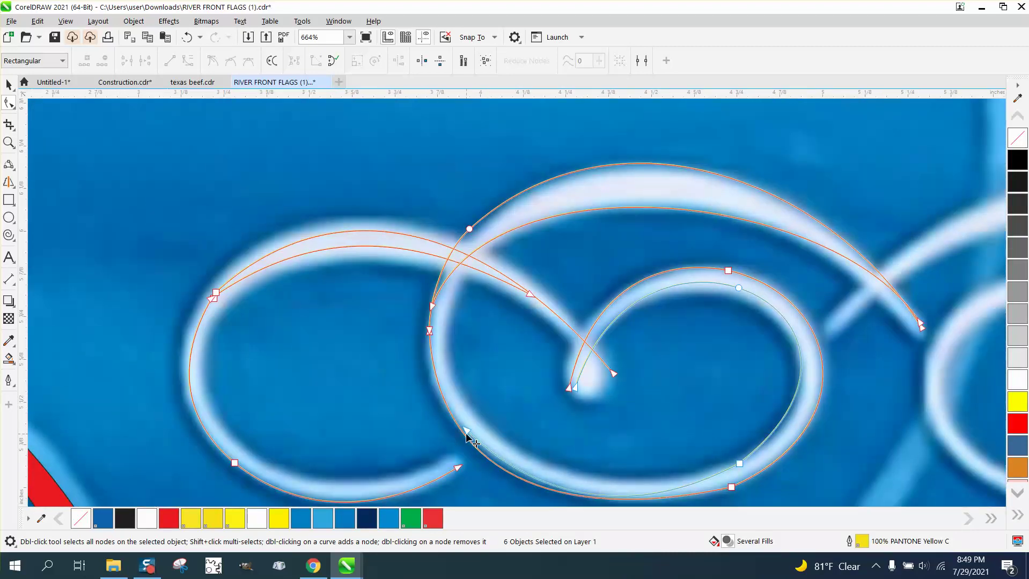
drag(467, 433, 436, 369)
drag(516, 447, 518, 484)
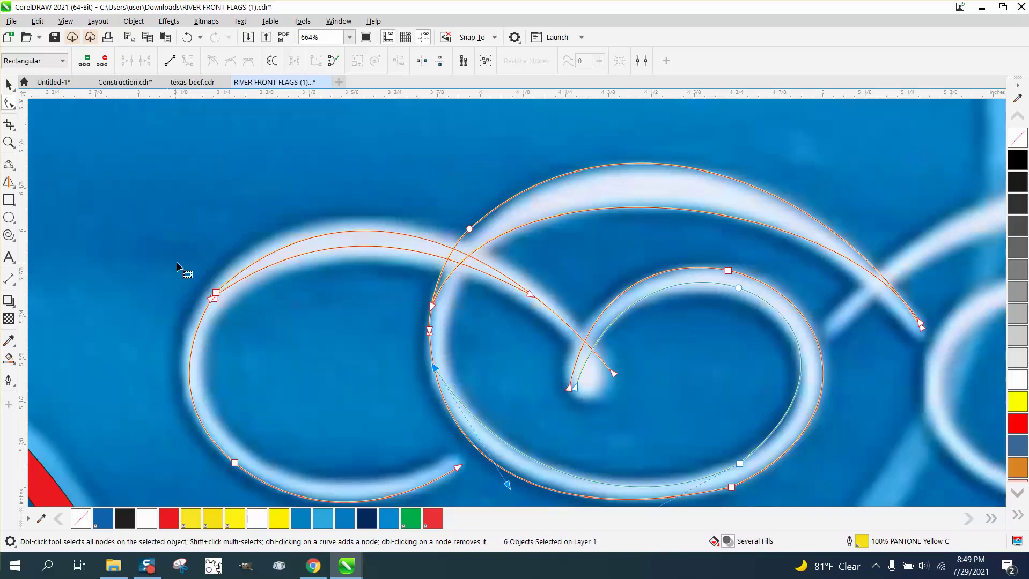
- Move the inner spiral curve's end node onto the outer spiral curve's end node at the teardrop tip
drag(507, 347, 644, 423)
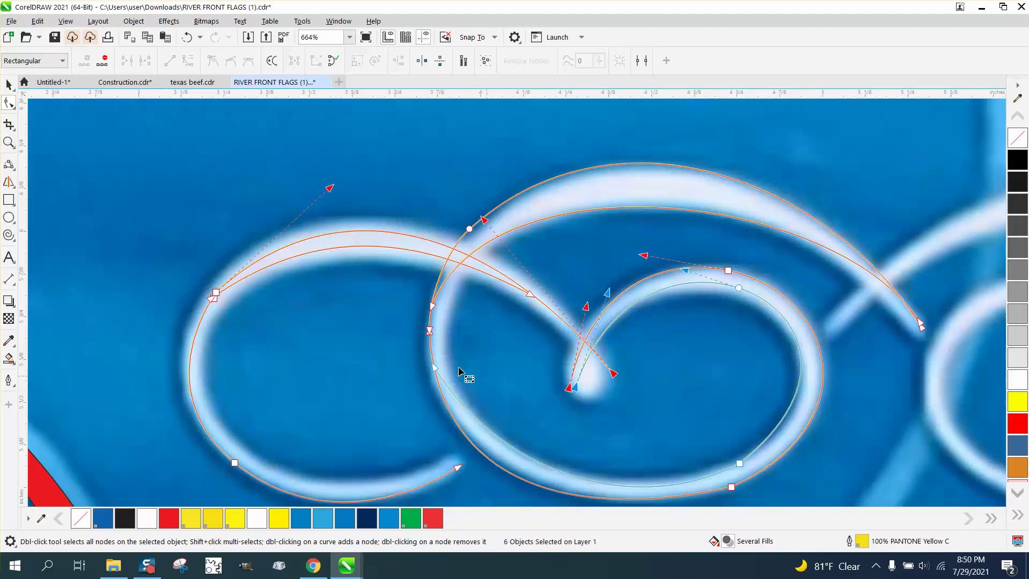
click(9, 142)
drag(538, 338, 622, 405)
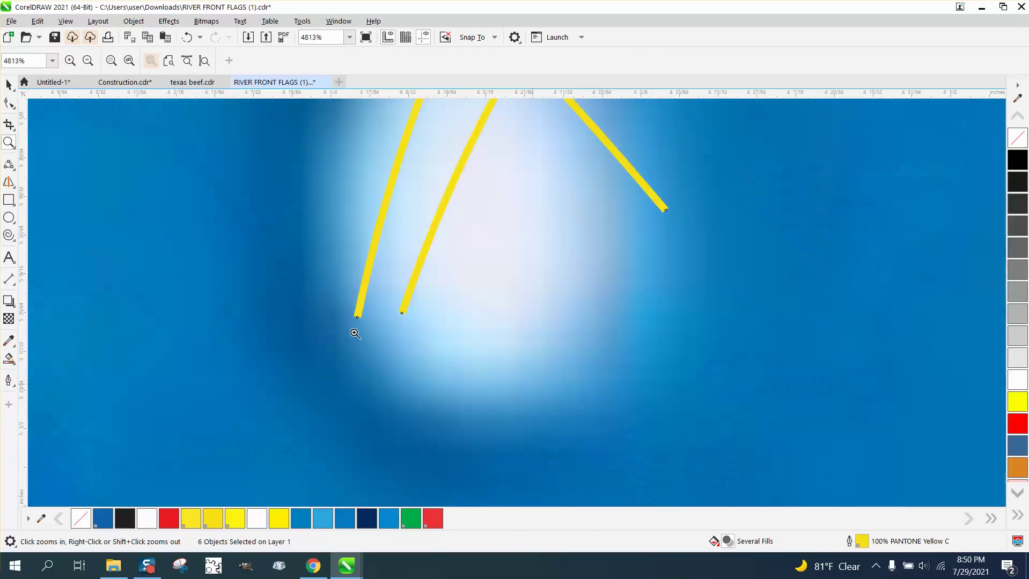
key(F10)
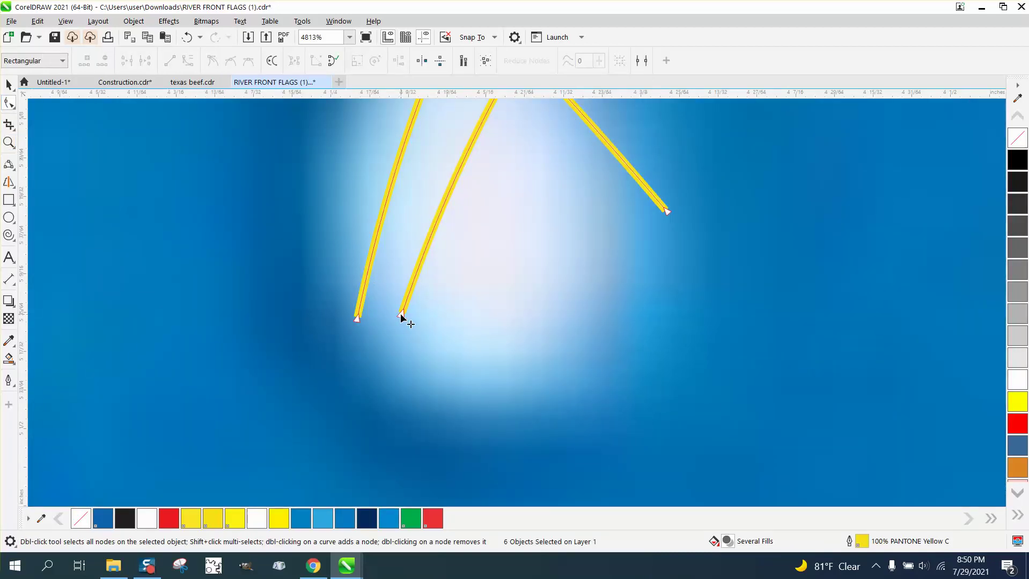
click(402, 316)
drag(402, 314, 401, 321)
- Bend the outer spiral curve outward near its end to follow the teardrop's left edge
scroll(397, 367, down, 3)
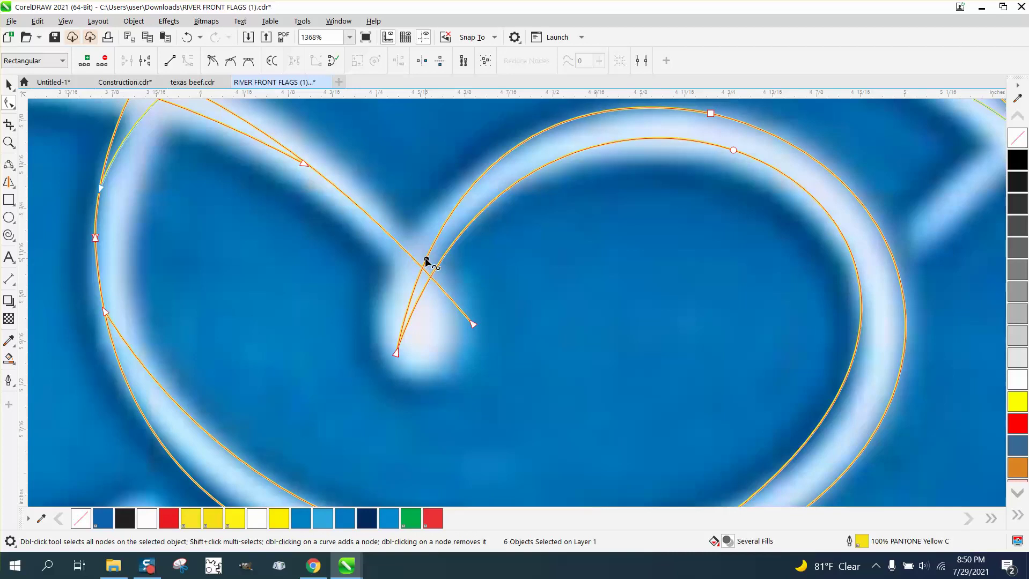
drag(427, 261, 403, 280)
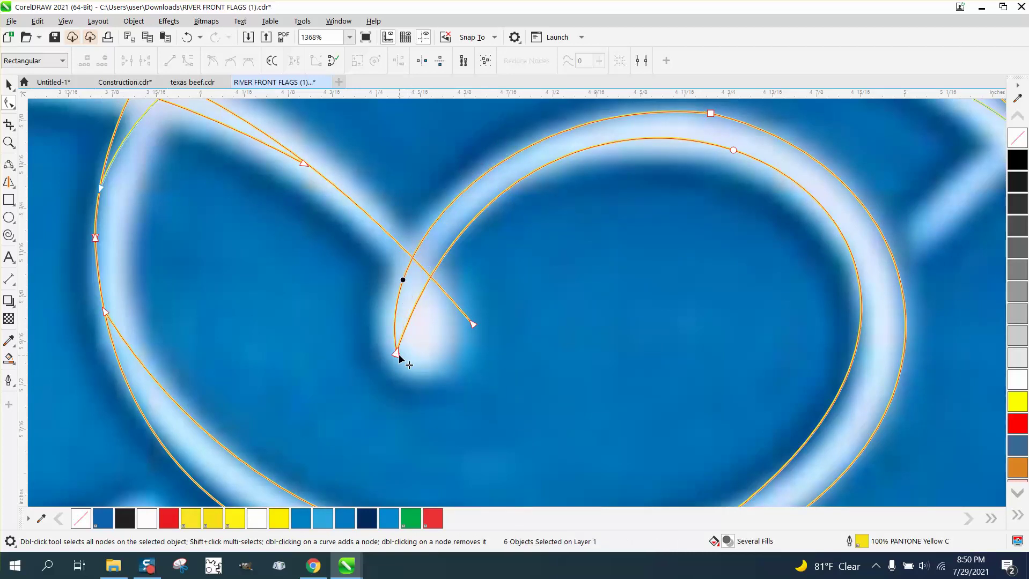
scroll(375, 338, down, 3)
scroll(380, 328, down, 1)
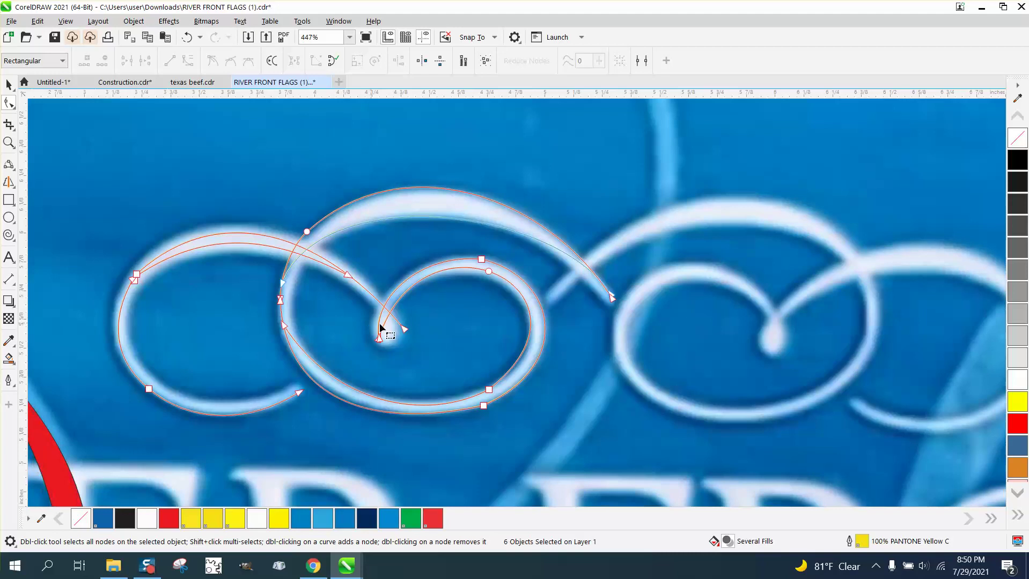
- Move the loose end node at the right tip of the middle loop's upper arc onto the neighbouring curve's end node
drag(69, 173, 664, 466)
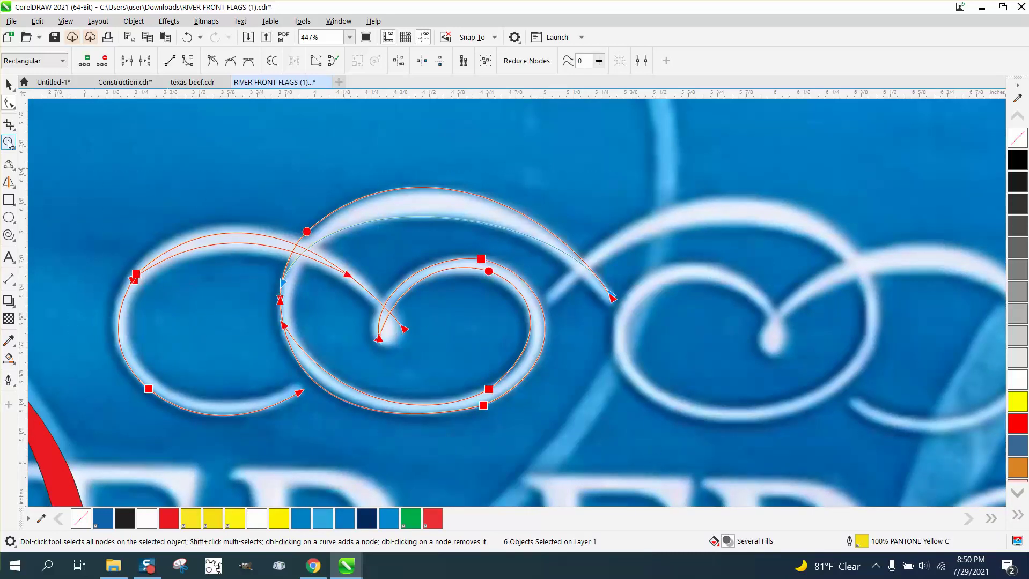
click(612, 299)
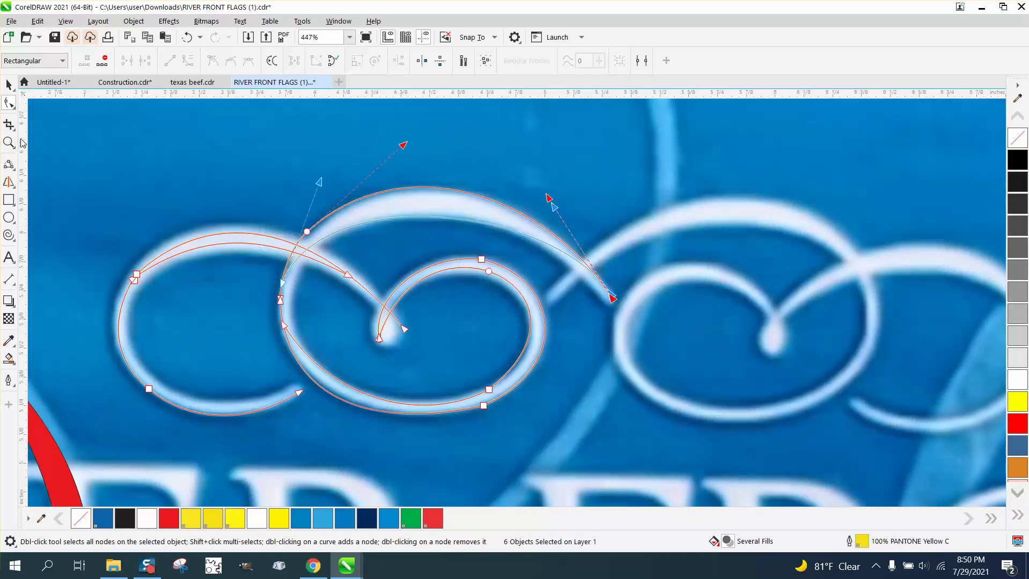
click(54, 143)
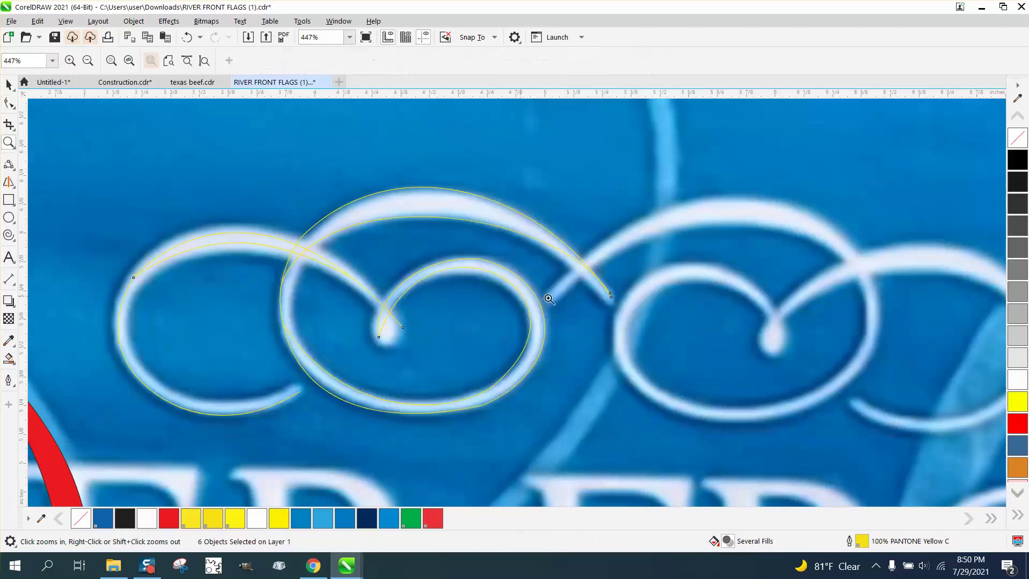
drag(569, 280, 636, 331)
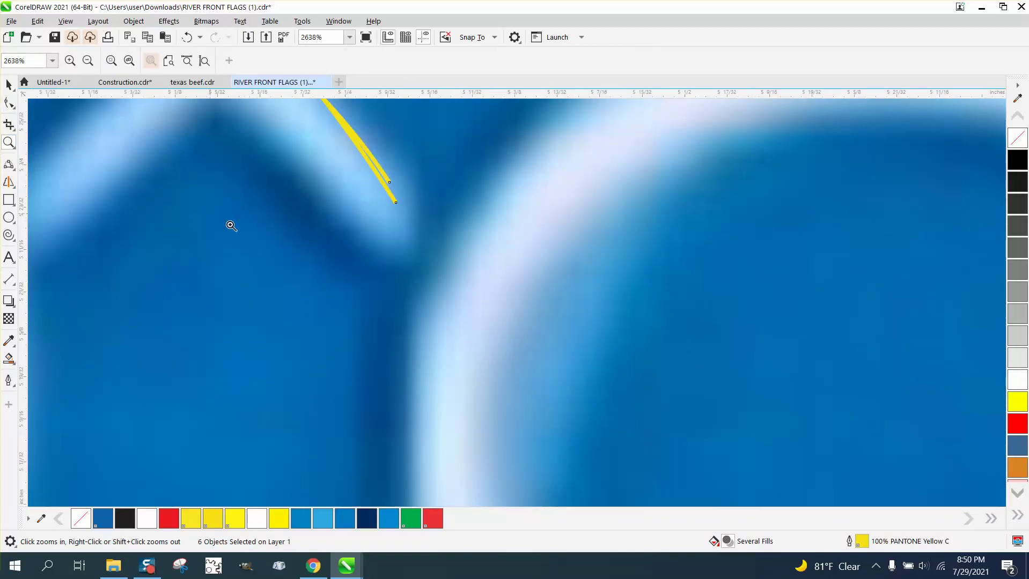
scroll(374, 250, down, 1)
key(F10)
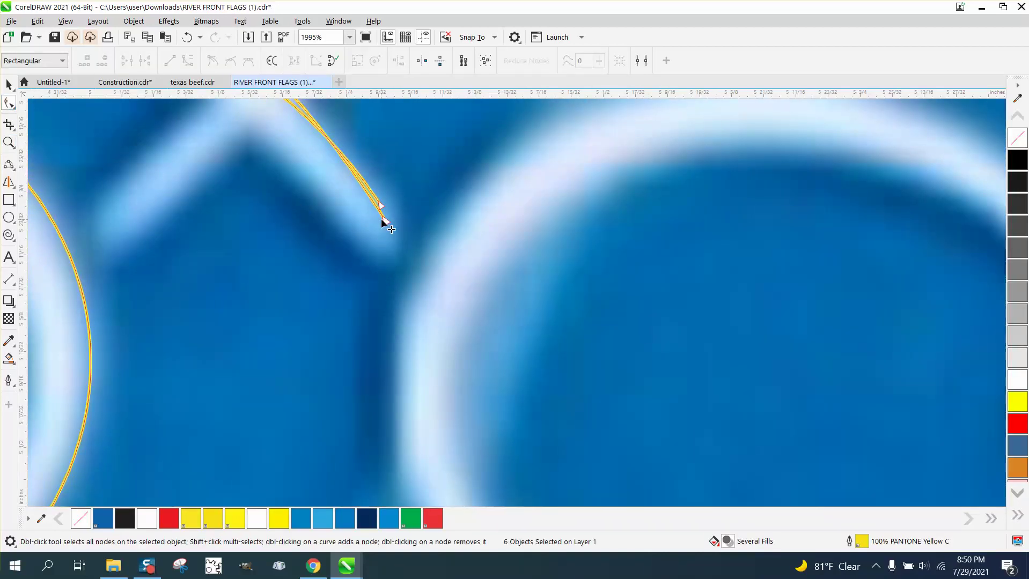
drag(385, 219, 392, 224)
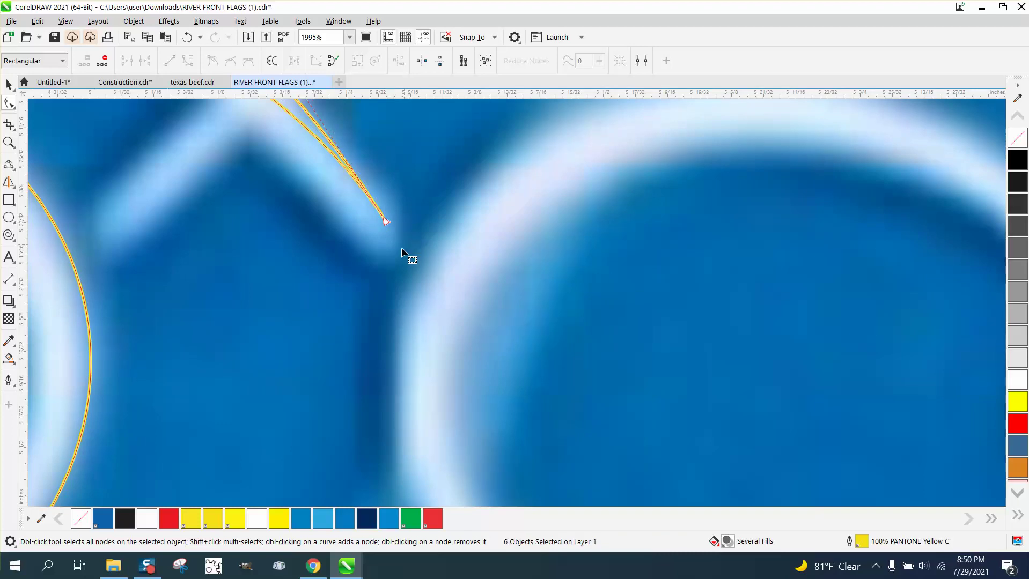
- Select all the flourish nodes and join the curves' matching ends with an endpoint tolerance of 0.004 inches
scroll(408, 283, down, 7)
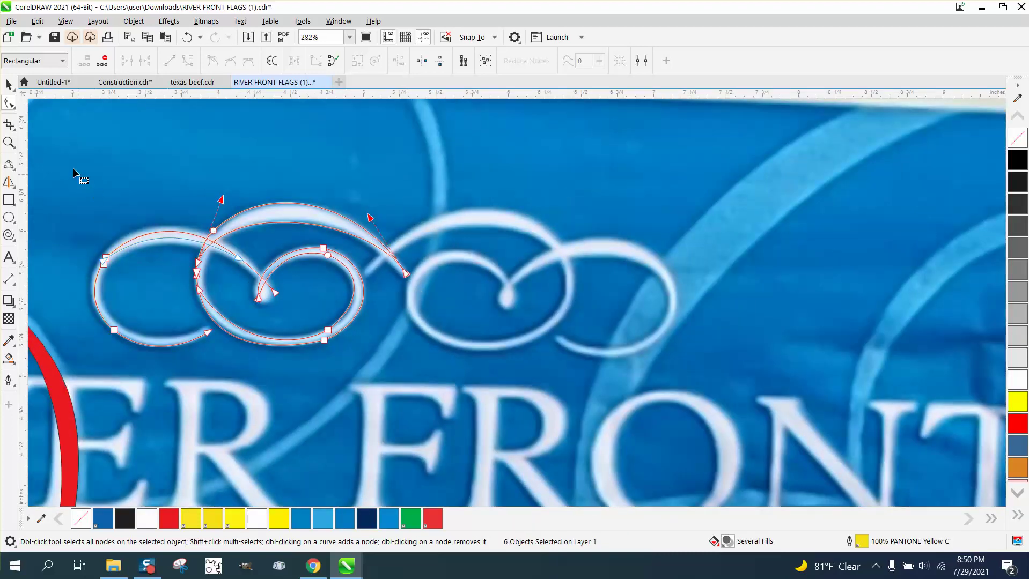
drag(77, 174, 495, 377)
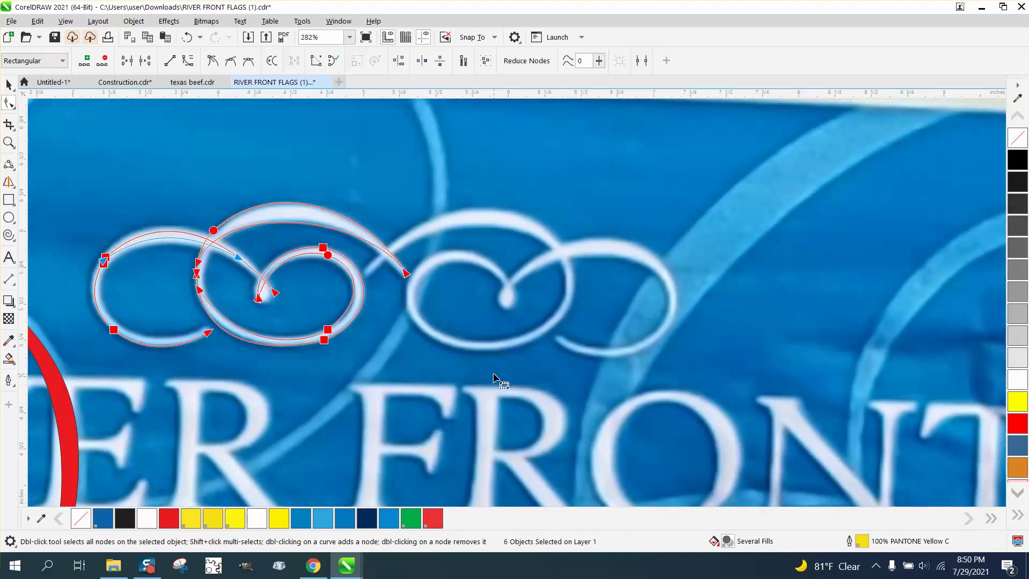
key(ctrl+l)
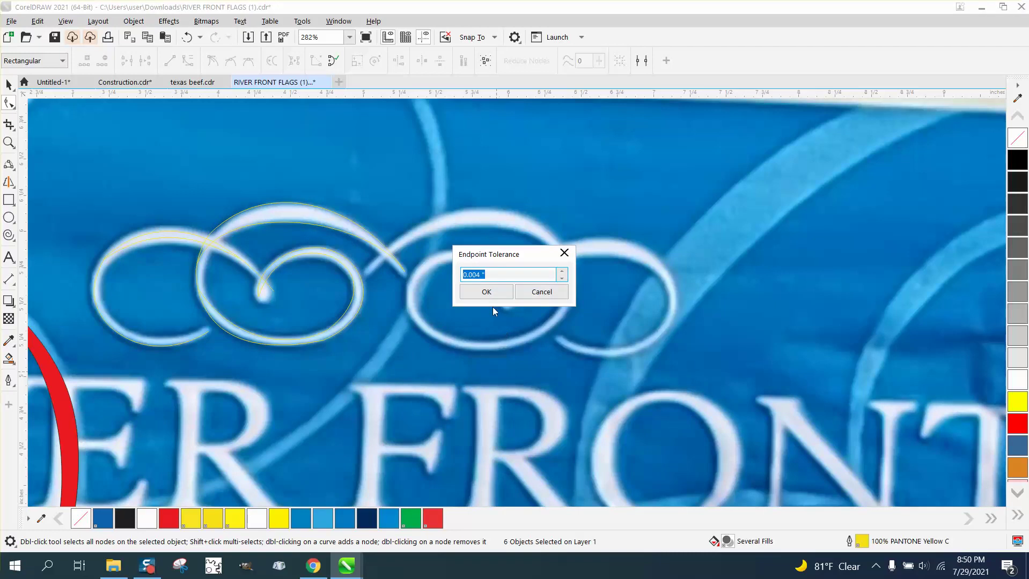
click(486, 292)
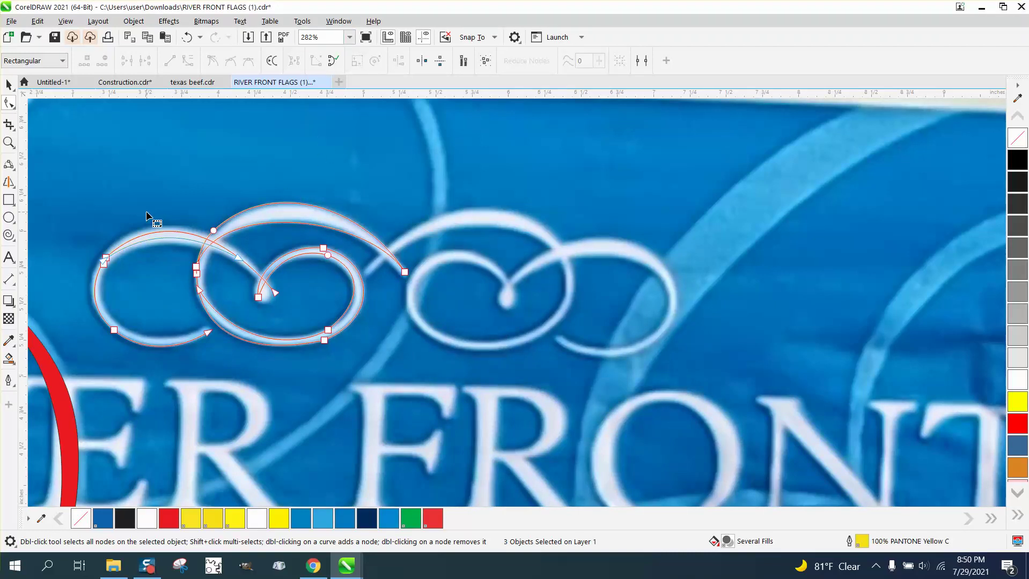
- Set the outline width of the selected flourish curves to 3.0 pt
double_click(862, 542)
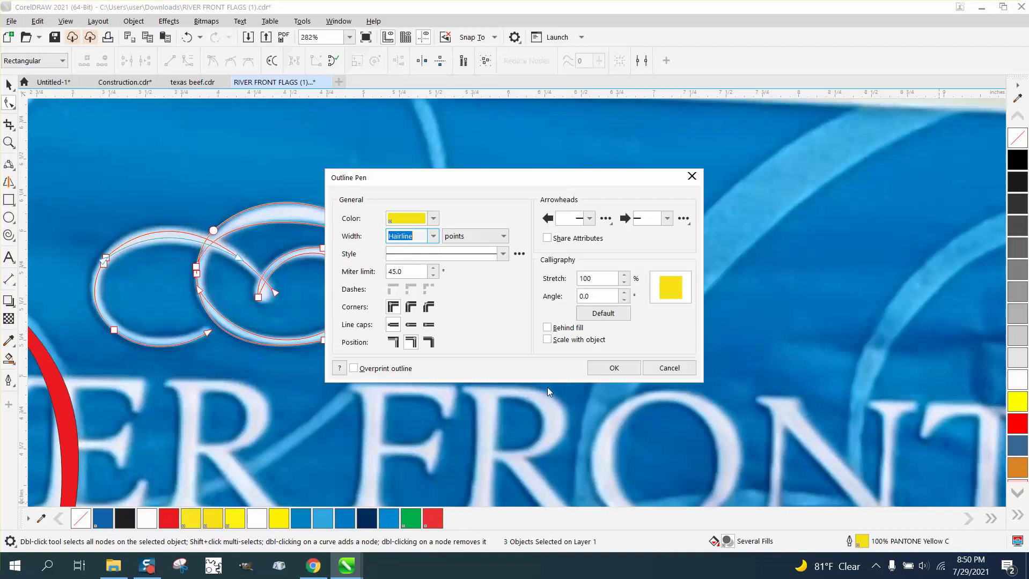
click(434, 236)
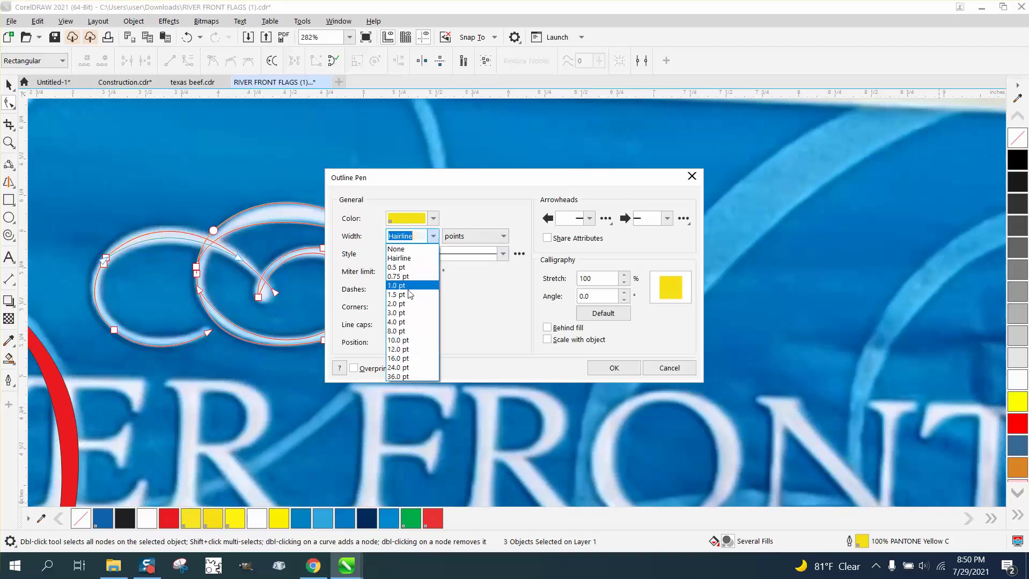
click(403, 311)
click(614, 369)
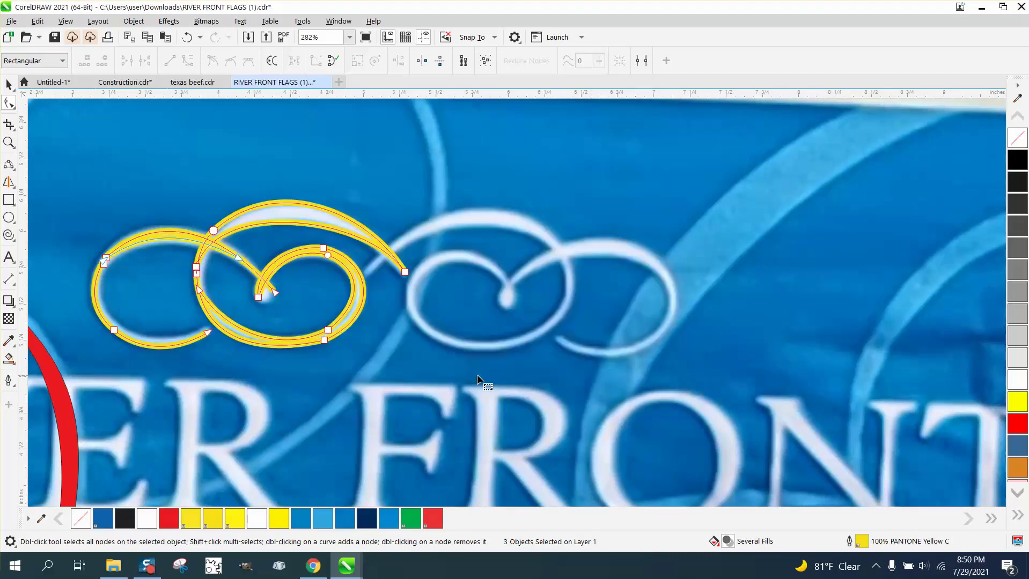
- Fill the enclosed areas of the middle loop's upper arc and spiral with Smart Fill, using PANTONE Yellow C sampled from the outline
click(7, 359)
click(144, 61)
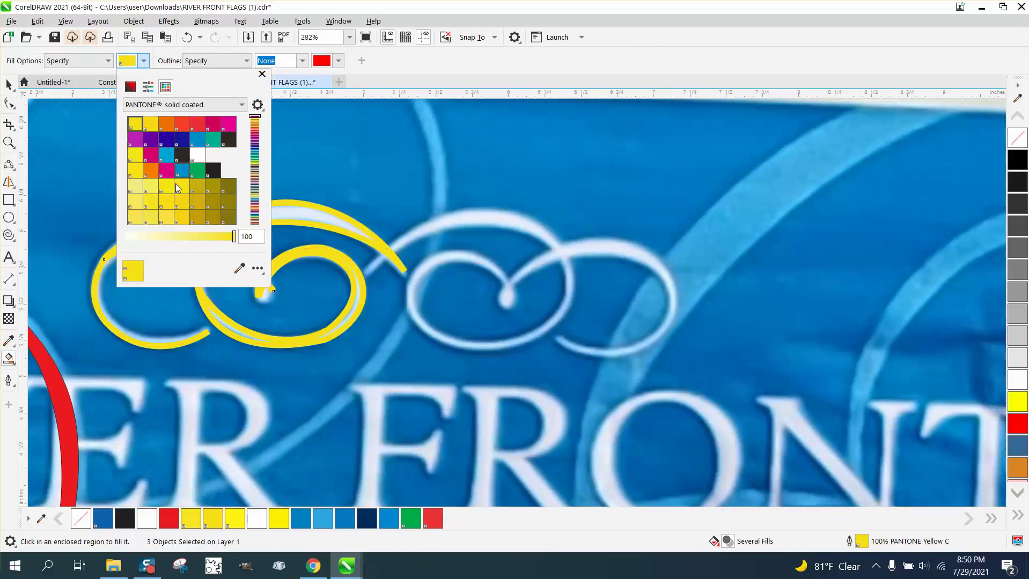
click(239, 269)
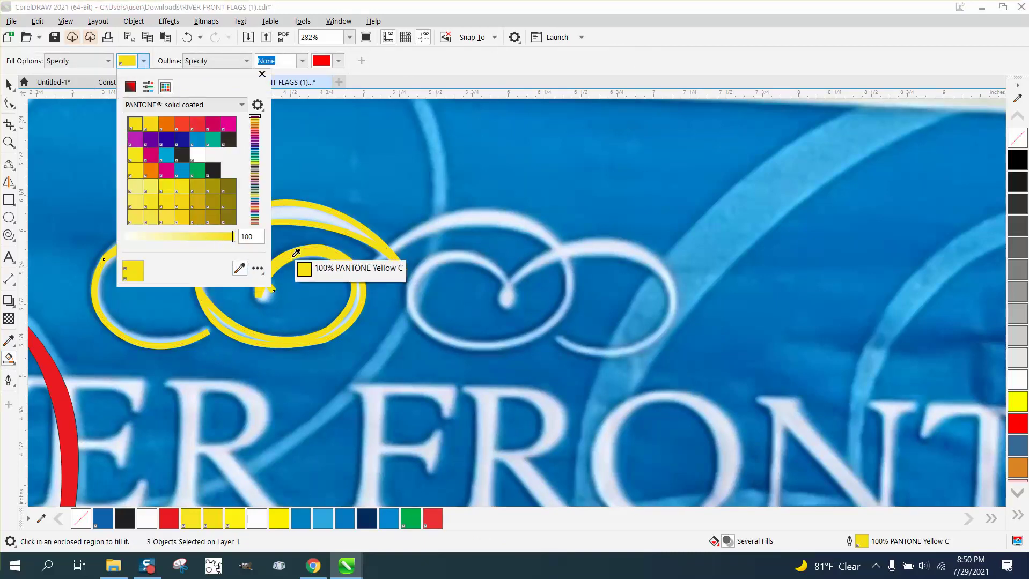
click(282, 257)
click(296, 218)
click(297, 217)
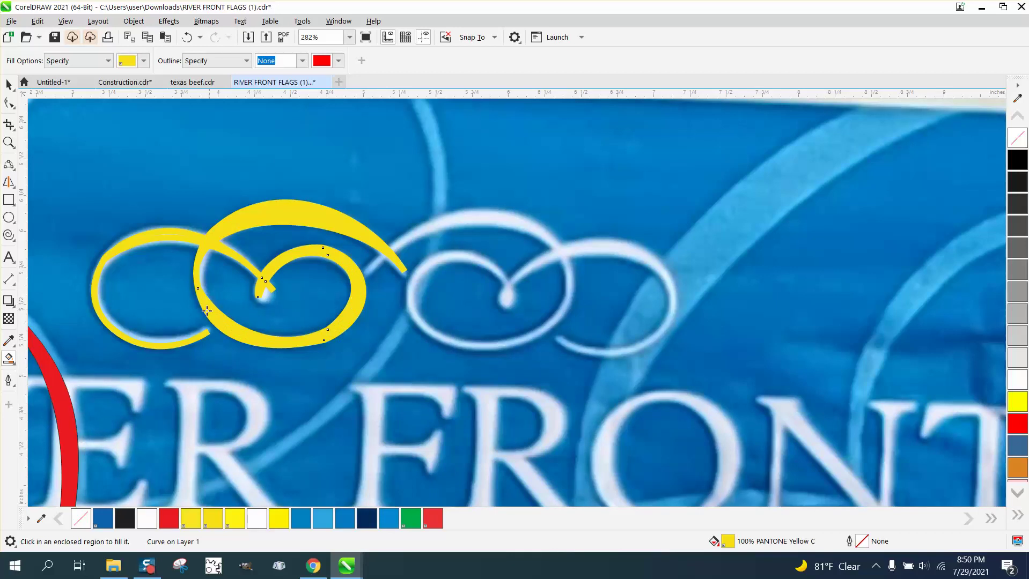
- Set the nudge distance to 6 inches and nudge all the yellow flourish pieces to the right once
scroll(221, 306, down, 4)
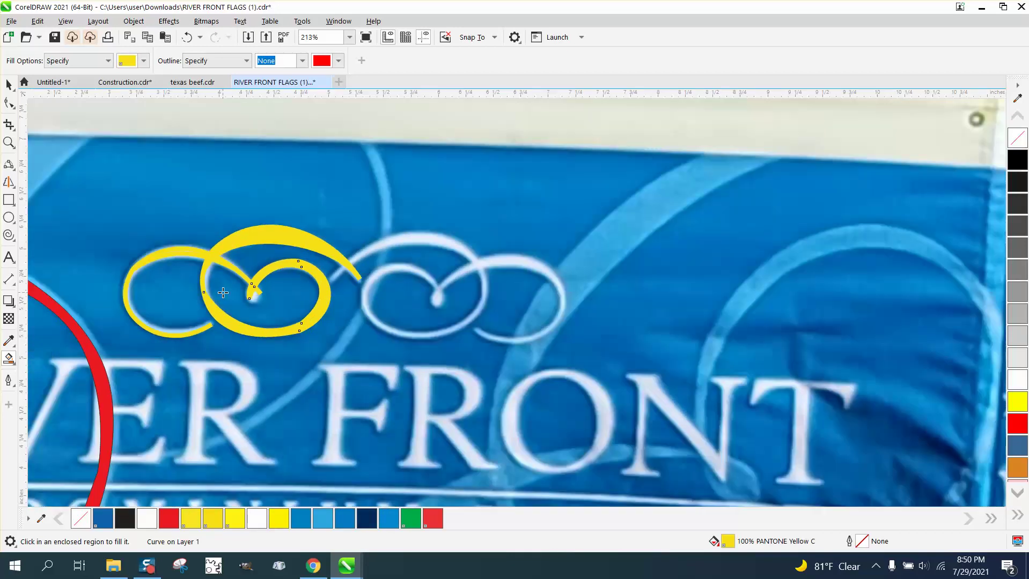
key(space)
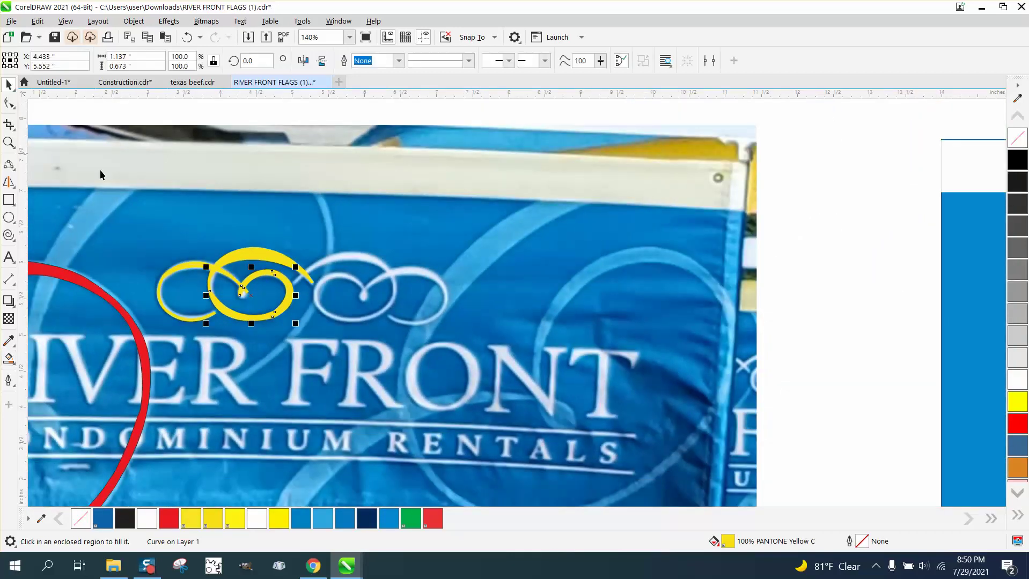
drag(131, 214, 384, 346)
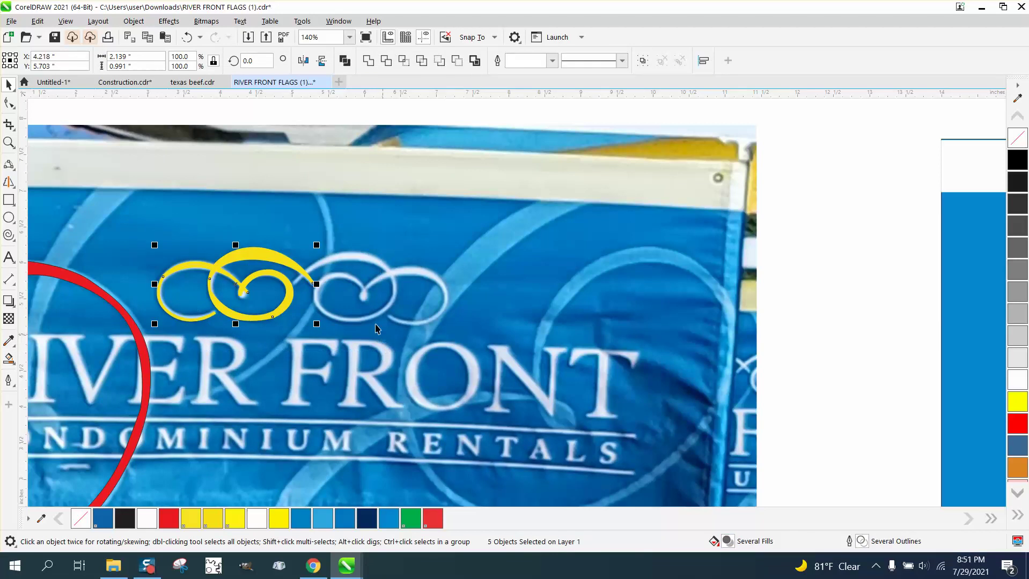
click(512, 123)
click(396, 60)
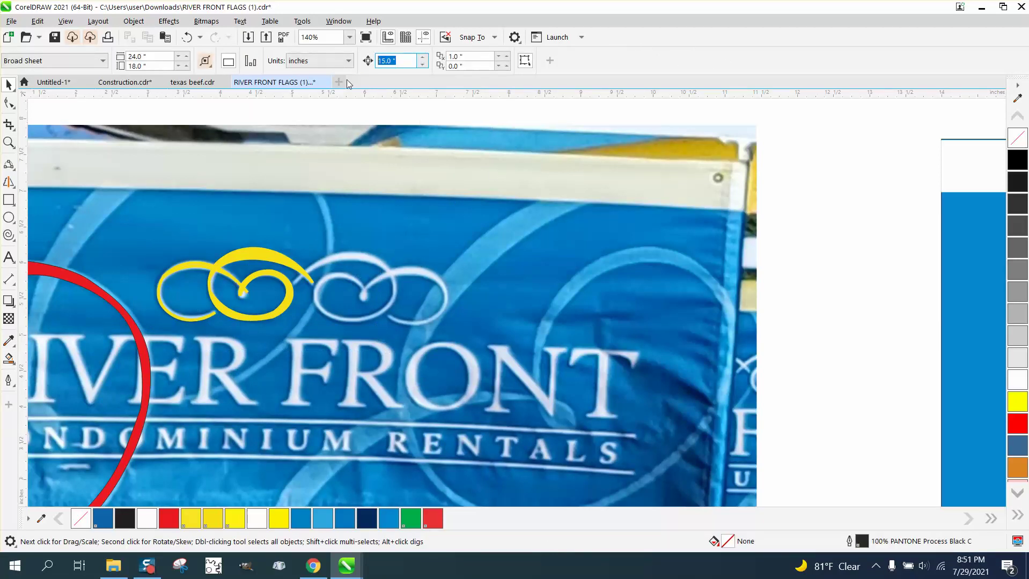
text(6)
drag(107, 215, 420, 351)
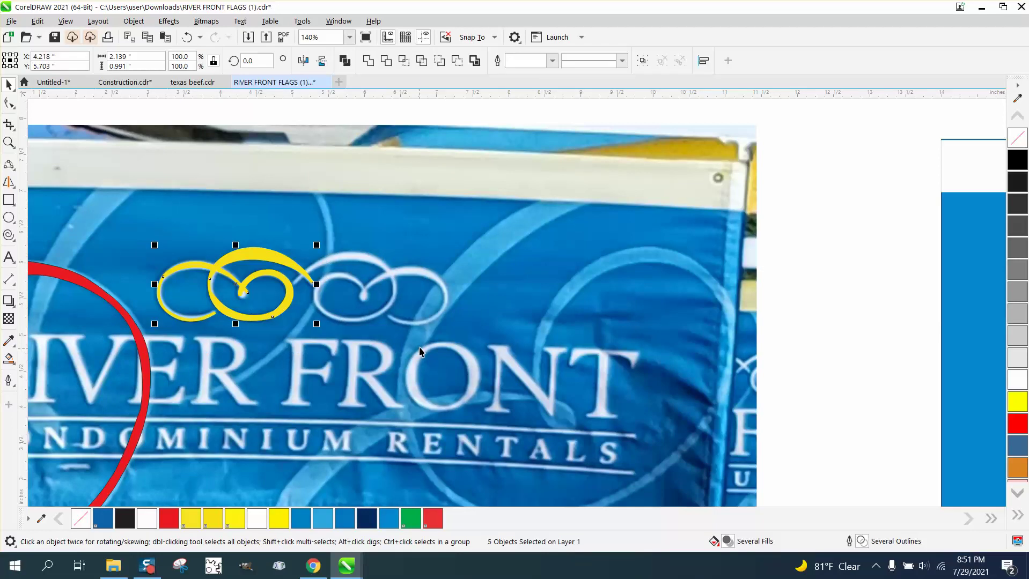
key(Right)
- Draw a 3-point curve about 1.03 in wide along the left loop's upper inner edge, from the teardrop to the loop's left side
scroll(402, 343, down, 1)
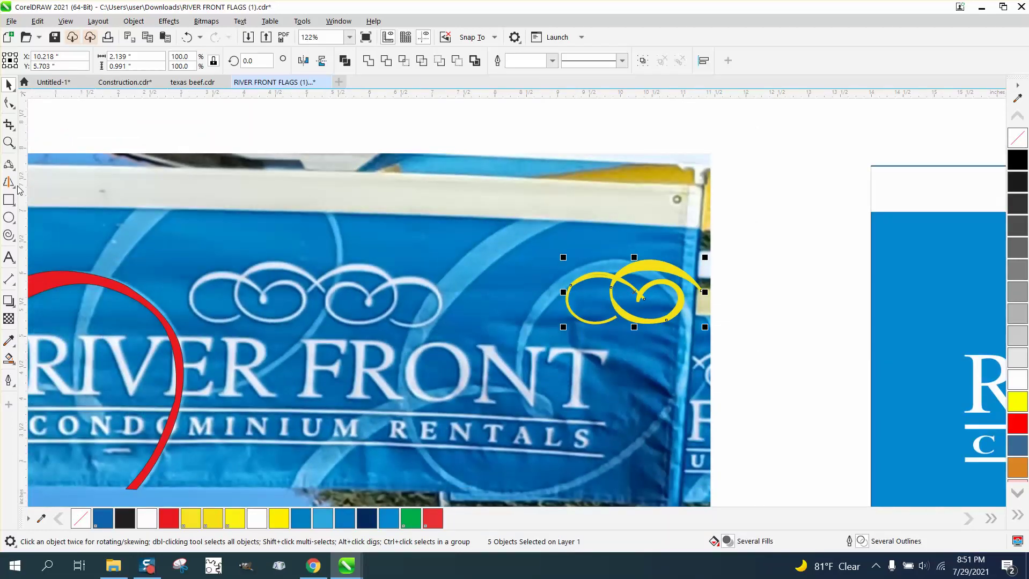
click(9, 142)
drag(206, 248, 378, 358)
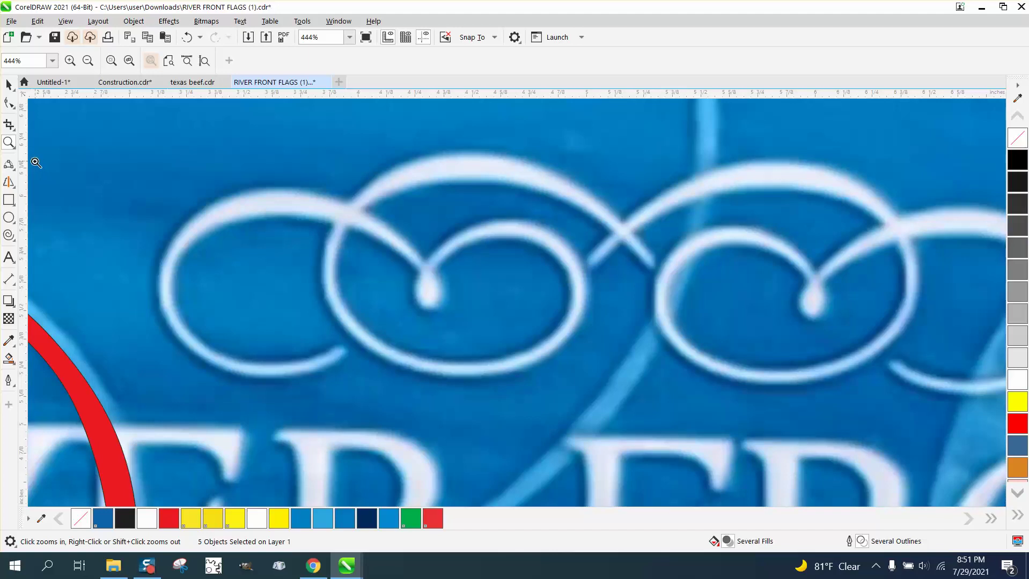
click(15, 169)
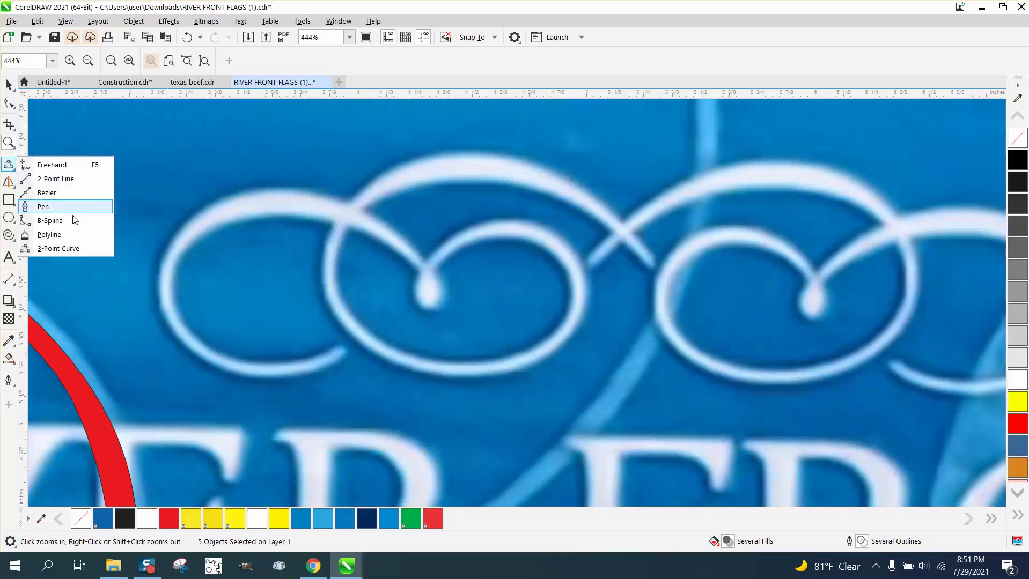
click(75, 250)
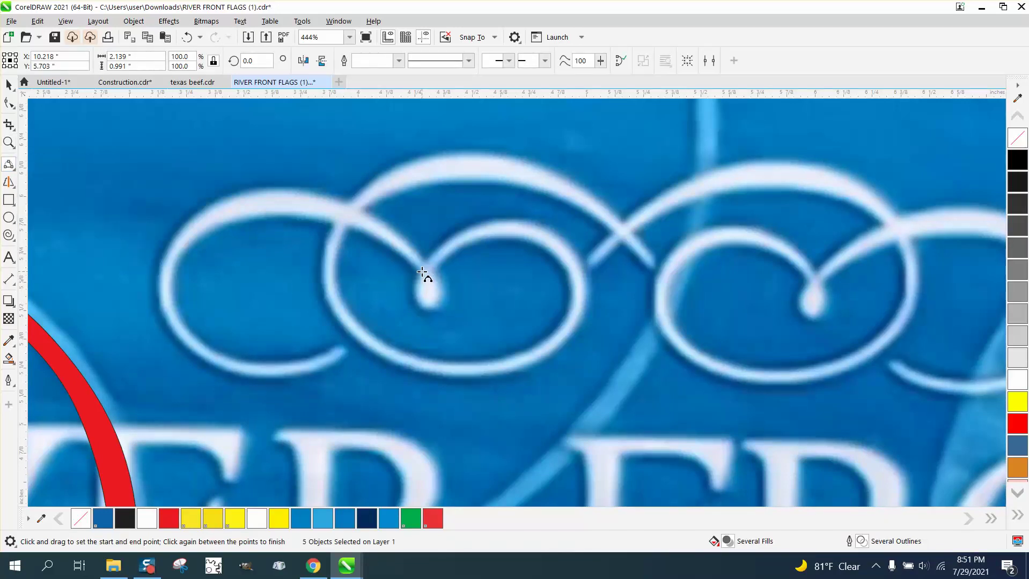
drag(423, 273, 174, 269)
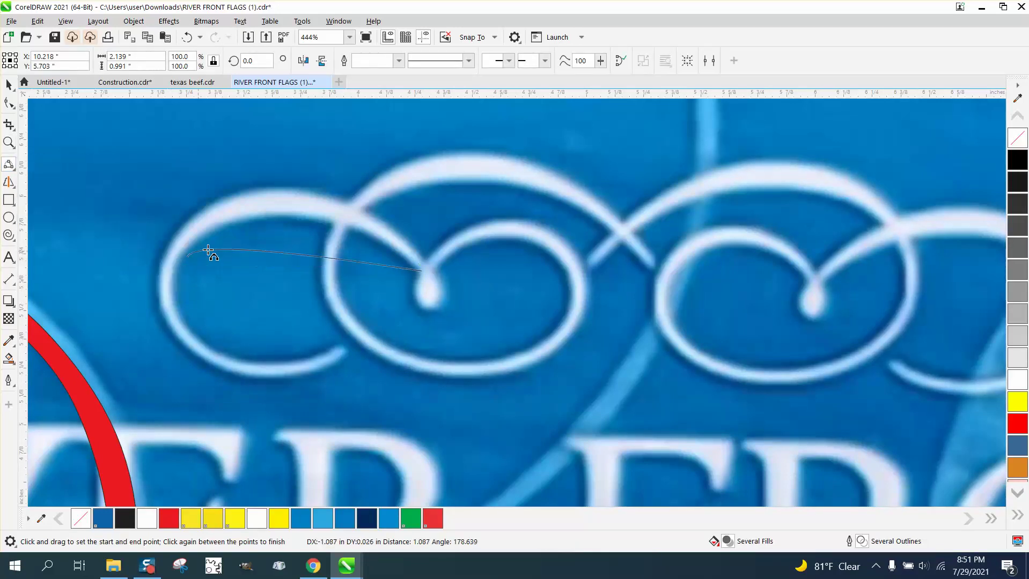
click(277, 216)
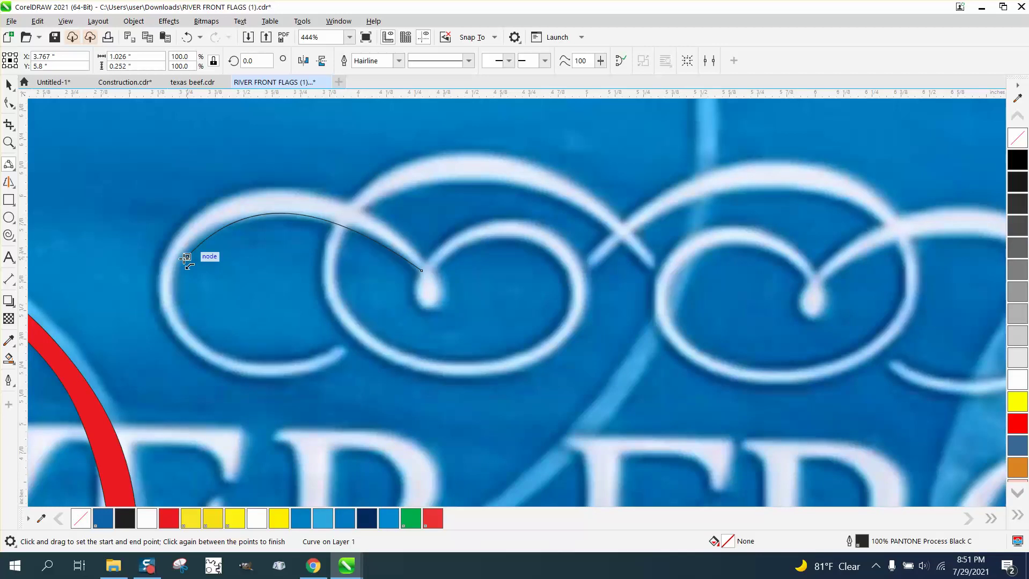
- Continue the inner curve from the loop's left side to its lower tip and reshape its bend to follow the white stroke
drag(186, 258, 339, 348)
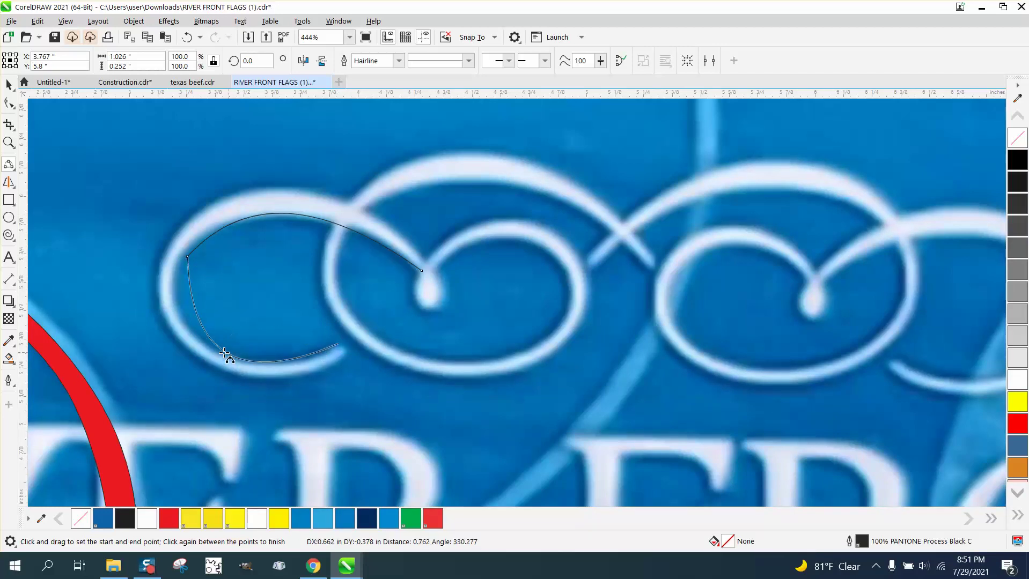
click(185, 325)
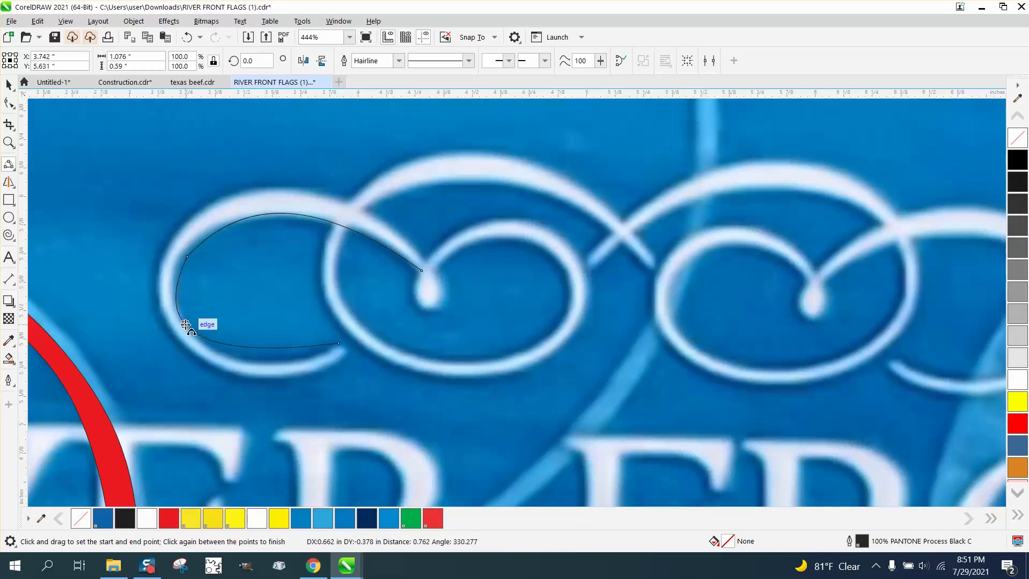
click(9, 103)
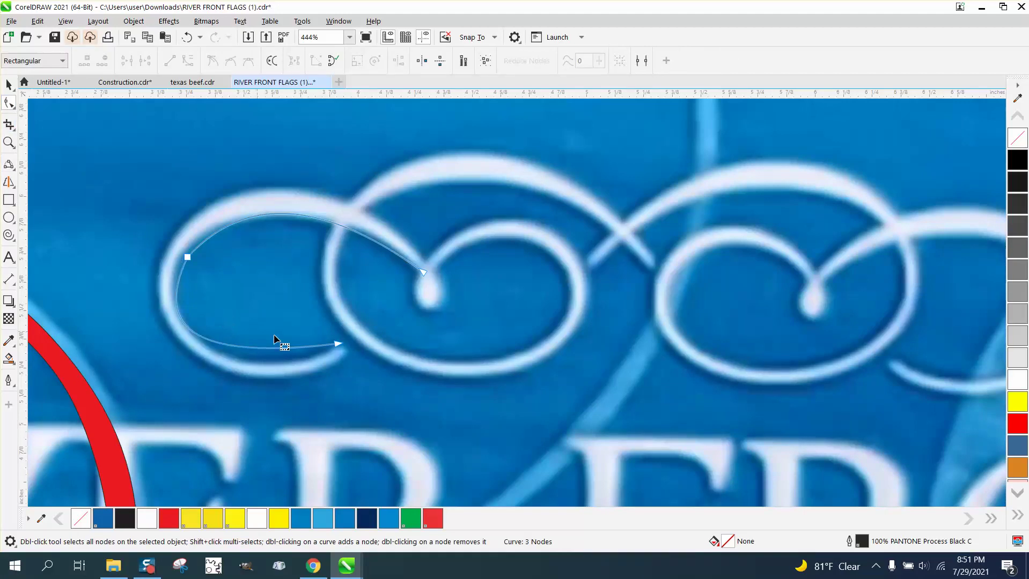
click(334, 343)
drag(209, 364, 240, 391)
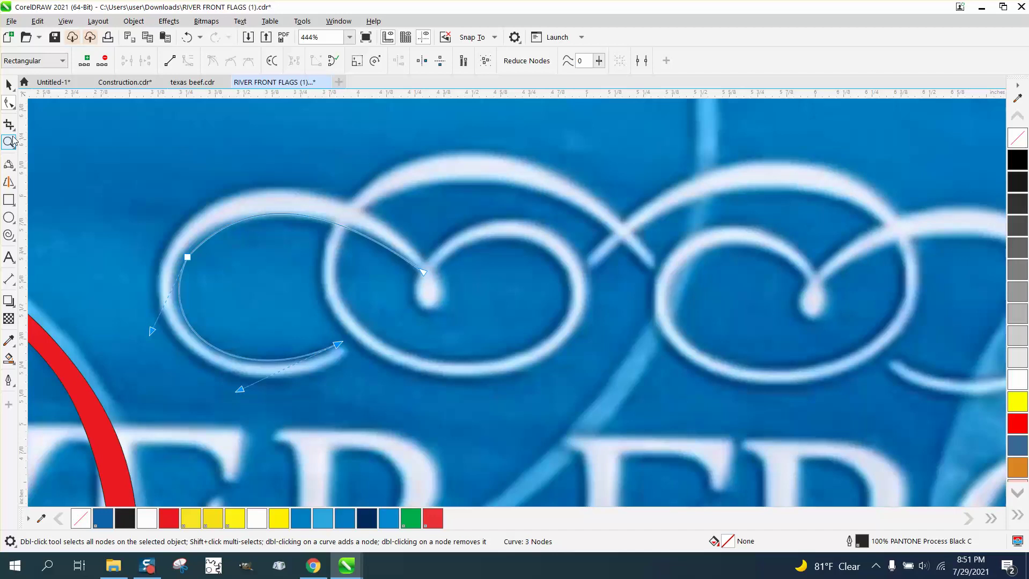
- Draw the left loop's outer edge with 3-point curves, from its lower tip to its left side and over the top to the upper arc
click(14, 172)
click(49, 248)
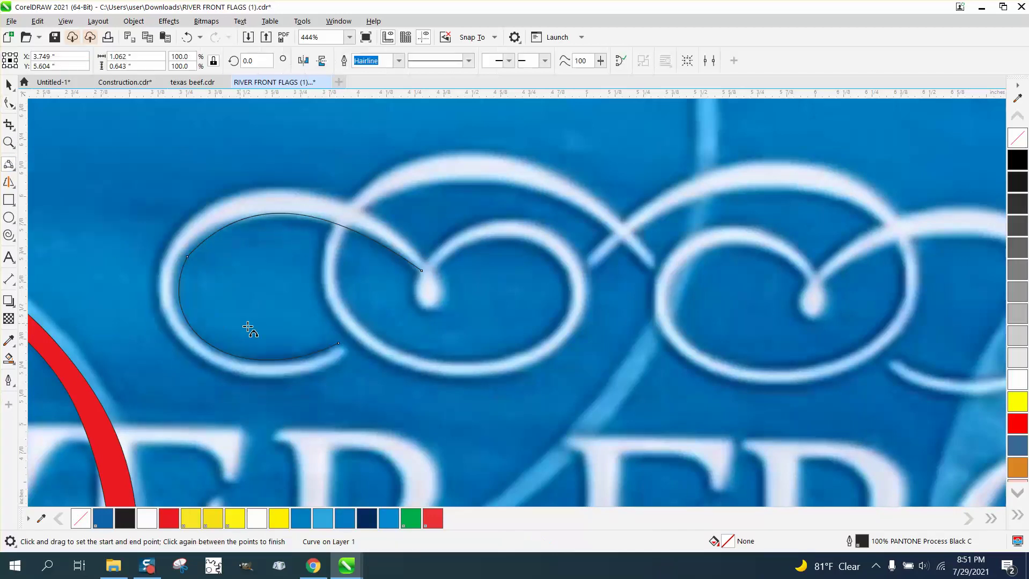
drag(347, 356, 160, 265)
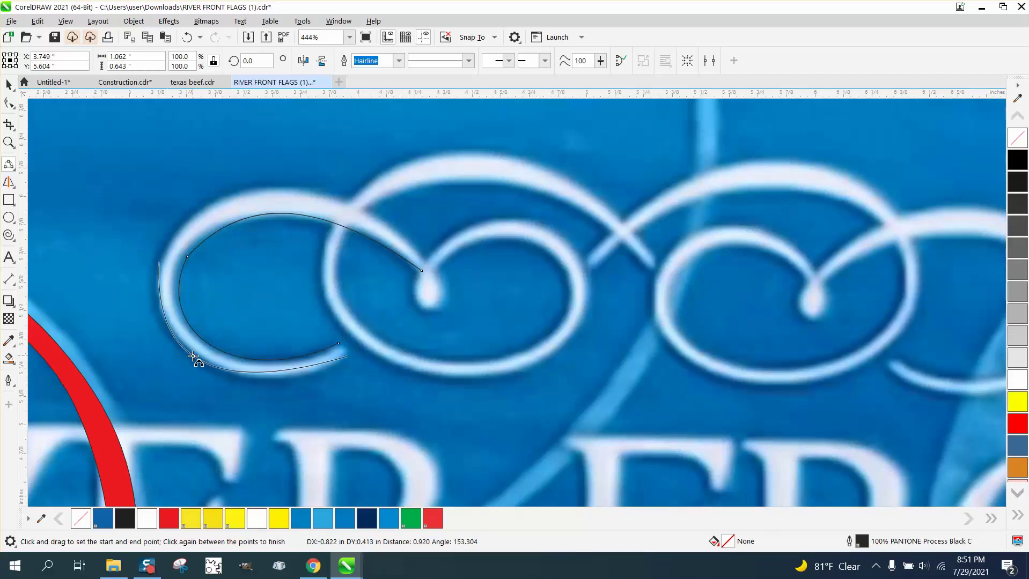
click(210, 366)
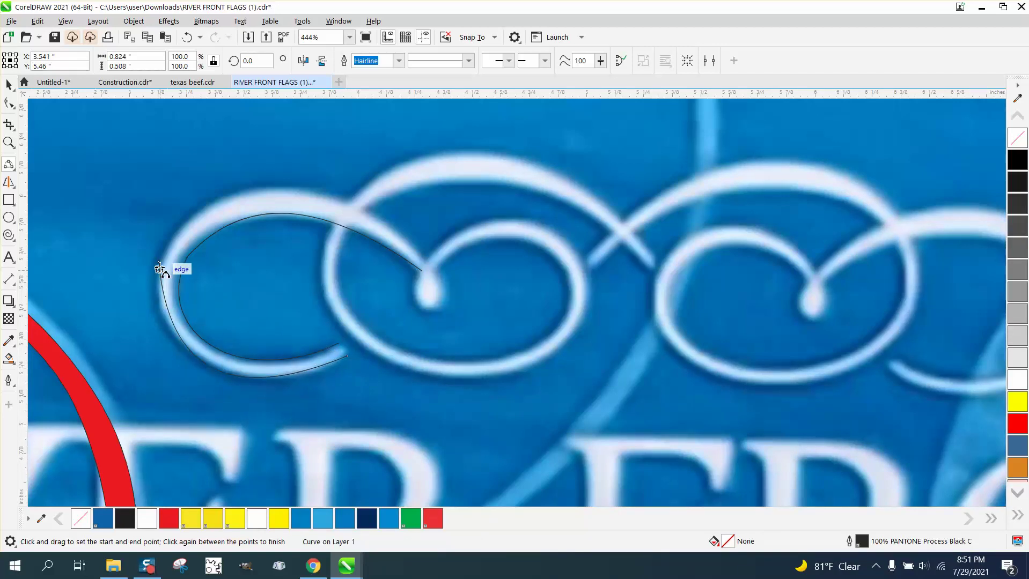
drag(160, 263, 348, 199)
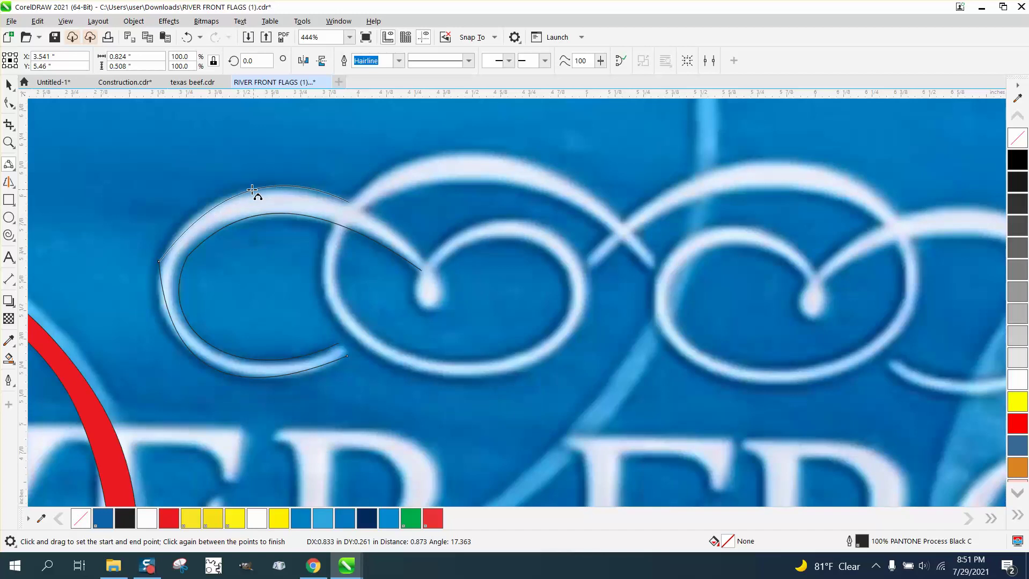
click(236, 189)
- Continue the outer edge with 3-point curves down to the teardrop, around the outside of the spiral, and up to the left loop's inner edge
drag(349, 202, 334, 224)
click(427, 260)
click(496, 222)
click(591, 301)
click(410, 376)
click(322, 262)
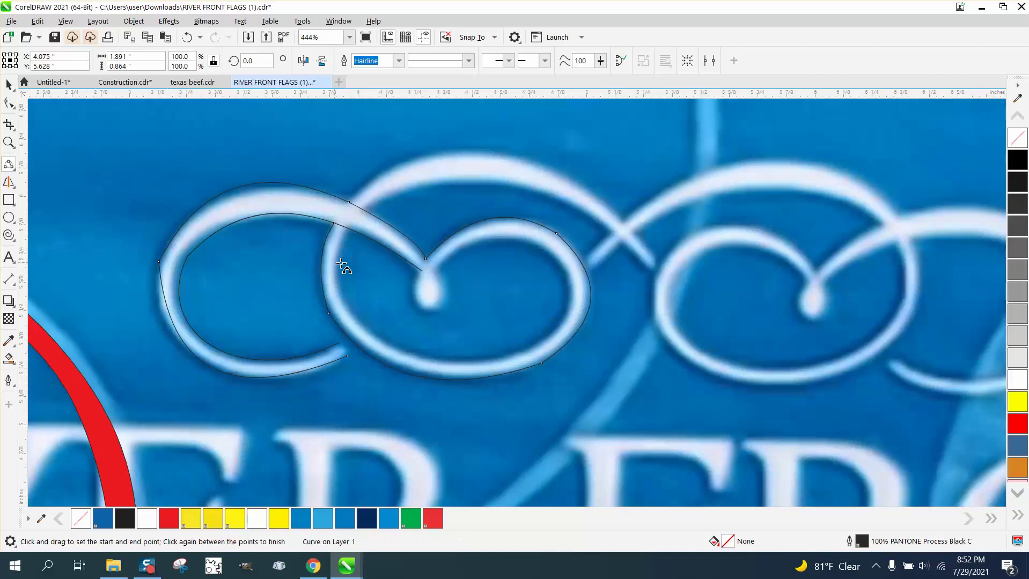
- Draw the spiral's inner edge with 3-point curves, from the left loop's inner edge around the bottom and back to the teardrop
drag(348, 228, 436, 271)
click(353, 321)
click(556, 335)
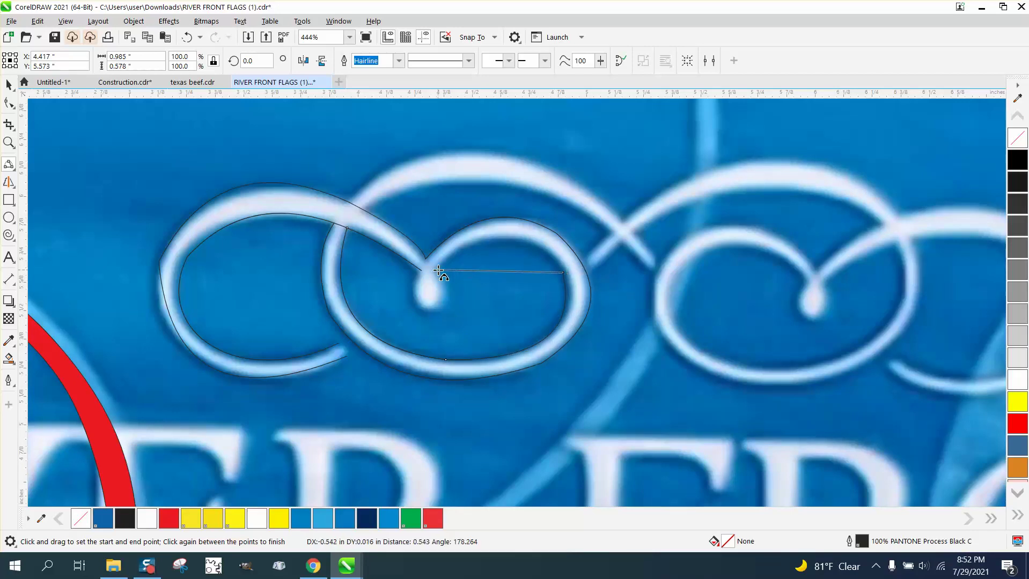
click(506, 241)
- Outline both sides of the teardrop with 3-point curves meeting at its base, about 0.11 in wide and 0.16 in tall overall
key(z)
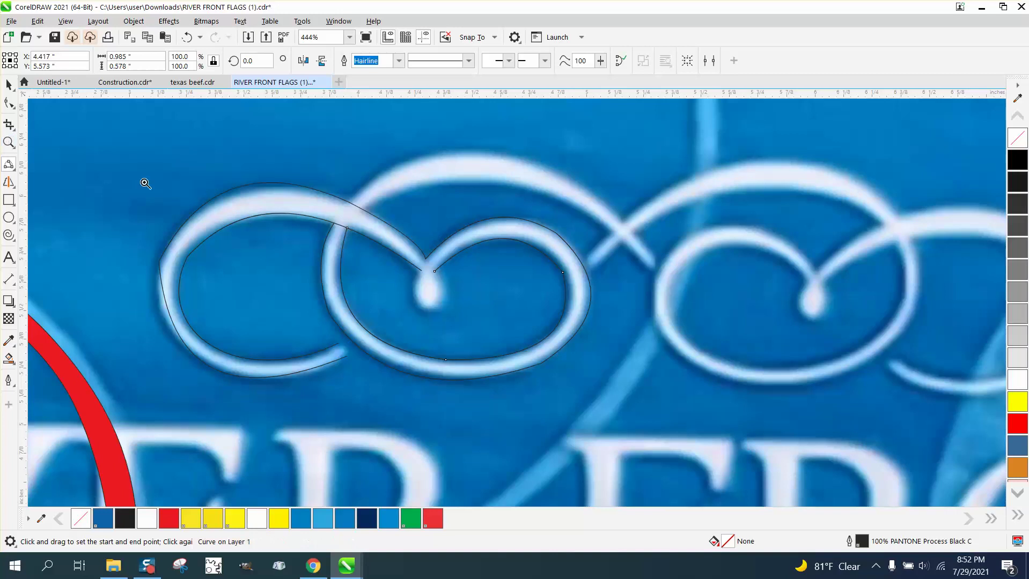
drag(386, 251, 520, 339)
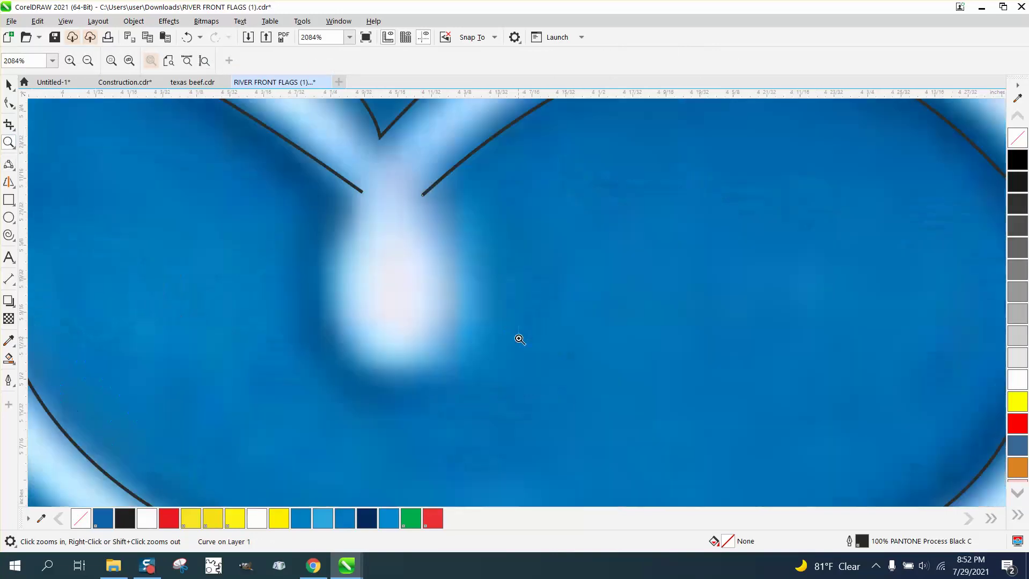
click(14, 170)
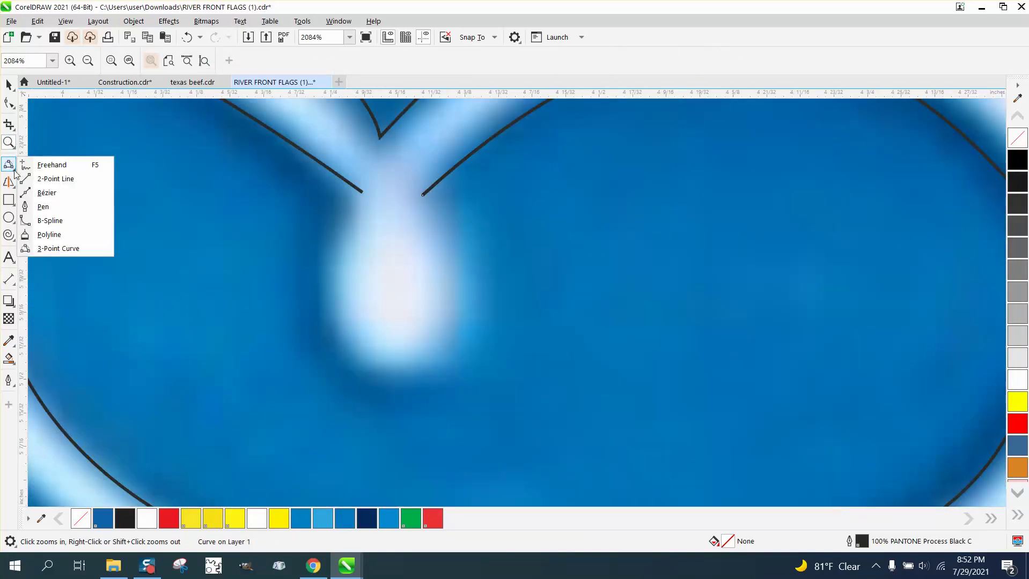
click(58, 249)
drag(362, 193, 405, 364)
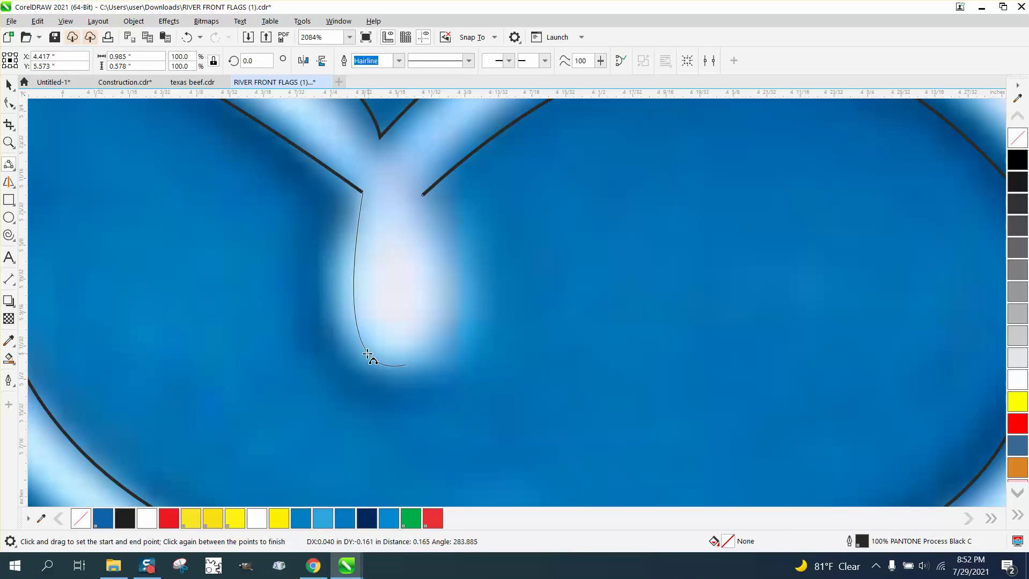
click(347, 345)
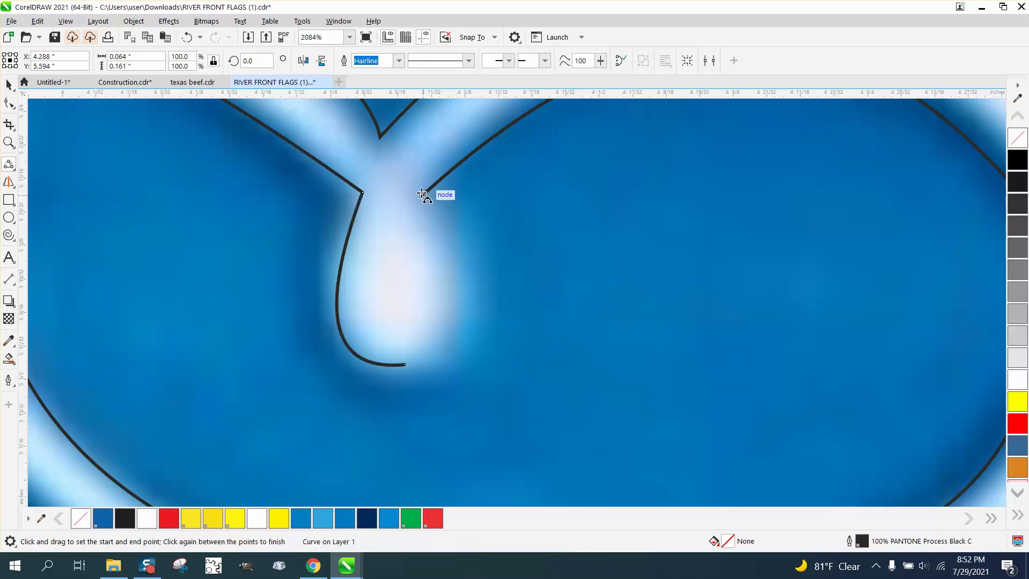
drag(424, 194, 406, 363)
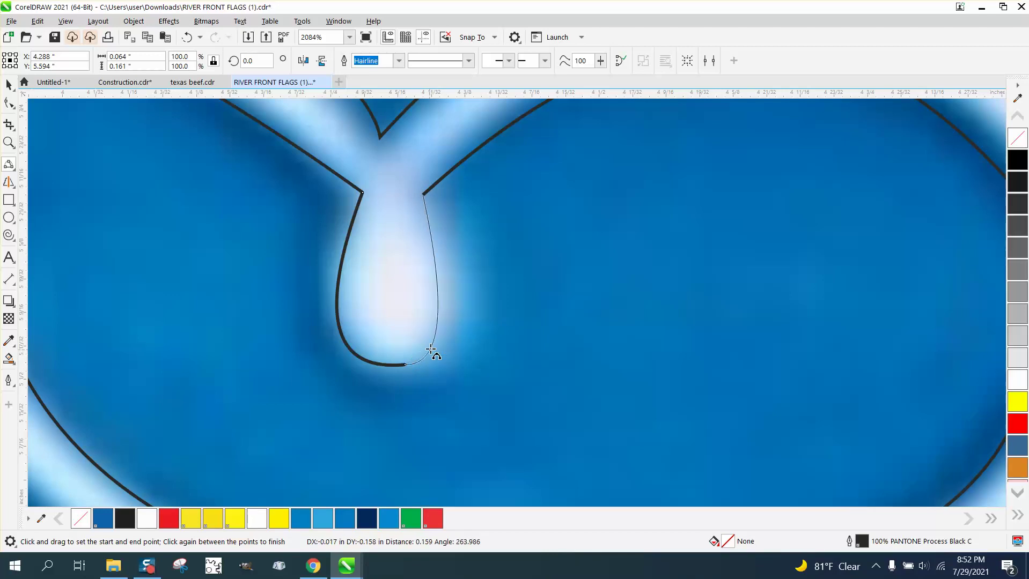
click(449, 333)
- Draw the upper arc's lower and upper edges as 3-point curves about 1.27 in and 1.34 in wide, ending on the left loop's outline
scroll(301, 347, down, 3)
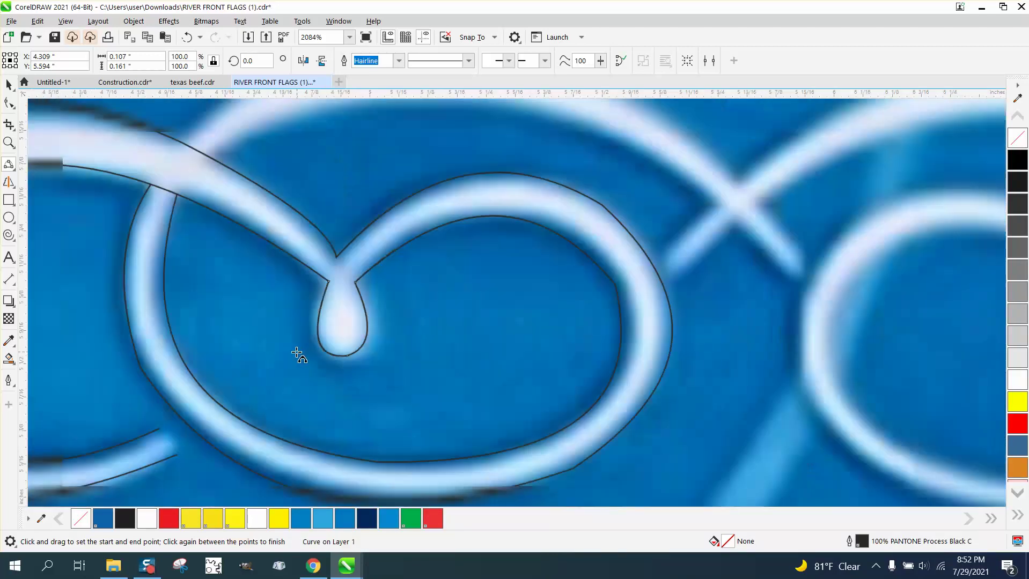
scroll(291, 334, down, 2)
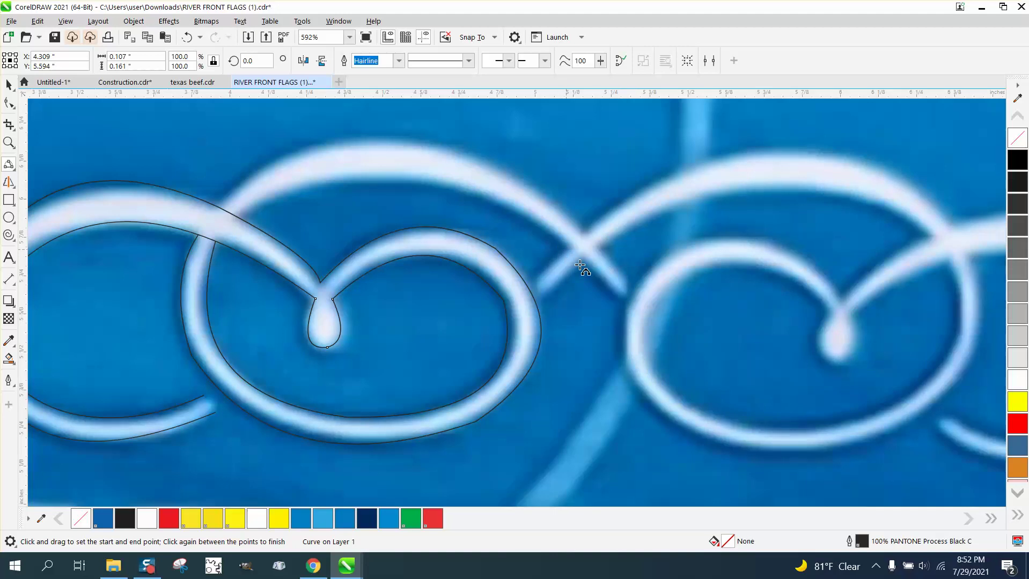
drag(622, 294, 236, 217)
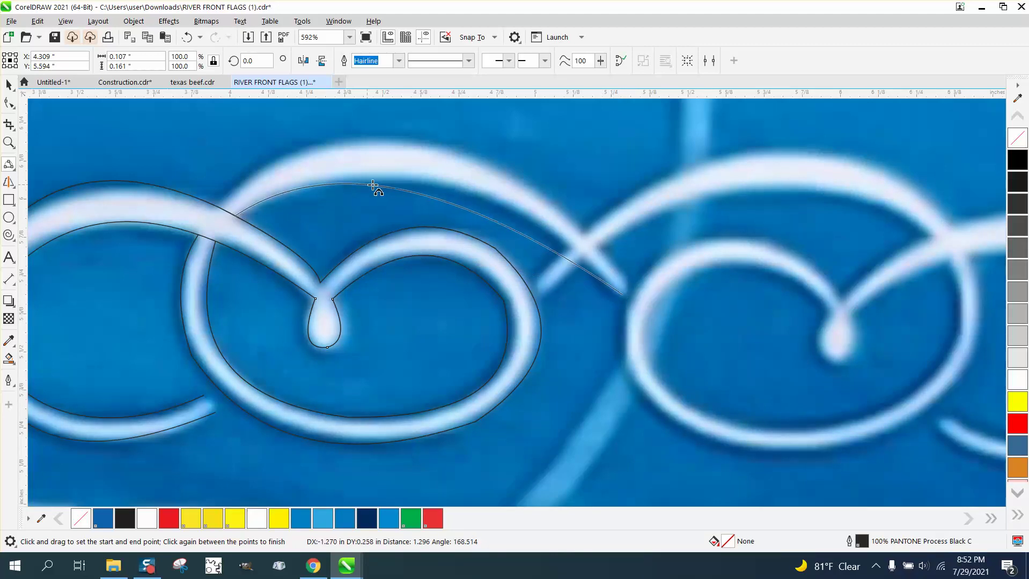
click(409, 177)
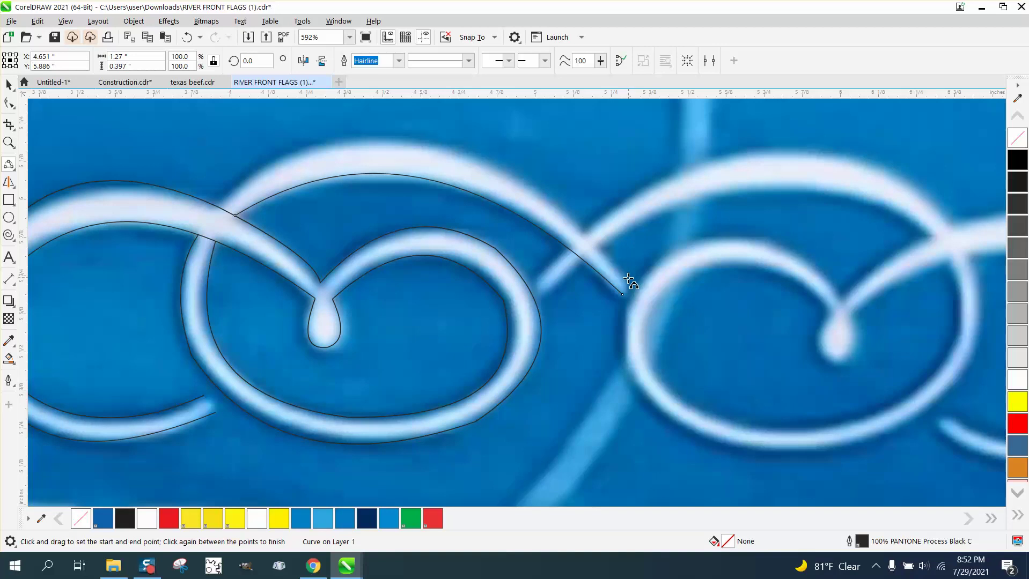
drag(626, 279, 219, 207)
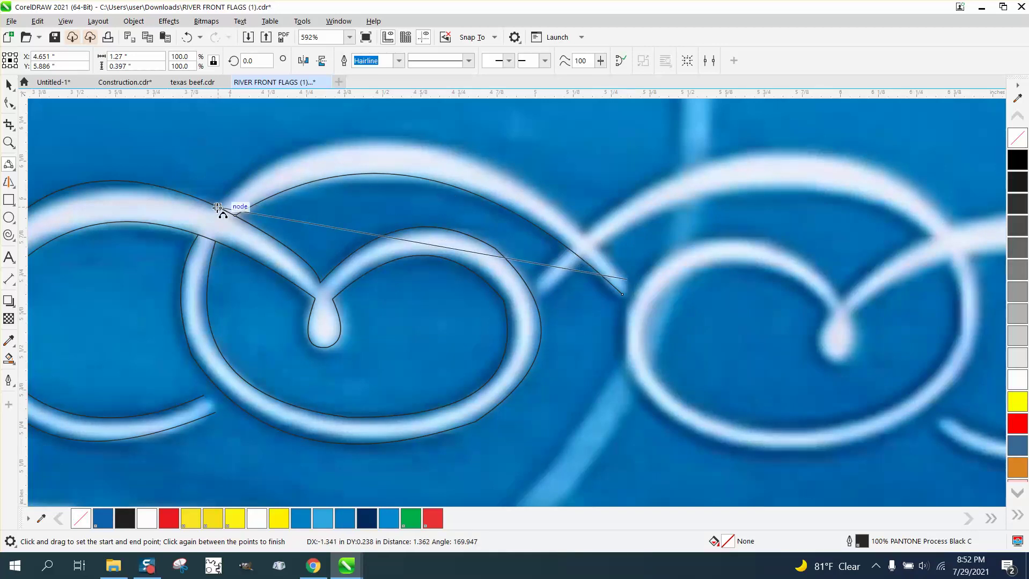
click(385, 136)
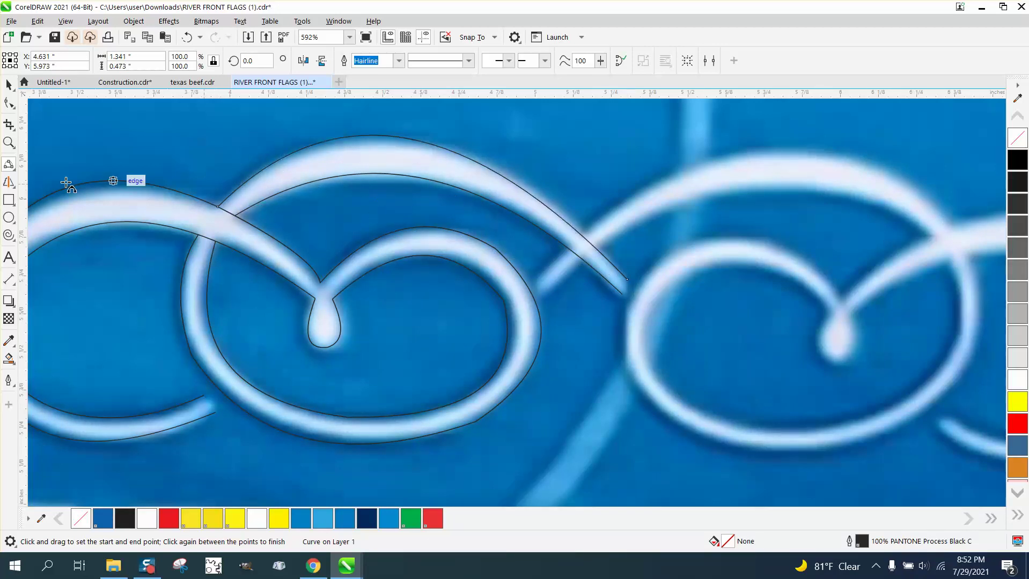
- Close the open right end of the upper arc with a rounded 3-point curve joining its two edges
click(8, 142)
drag(596, 263, 704, 335)
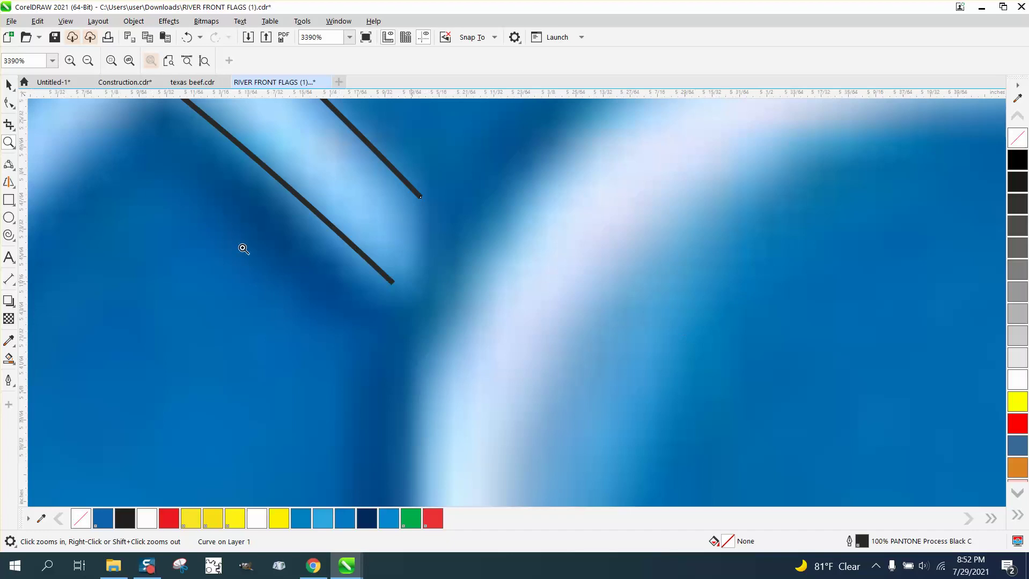
click(8, 103)
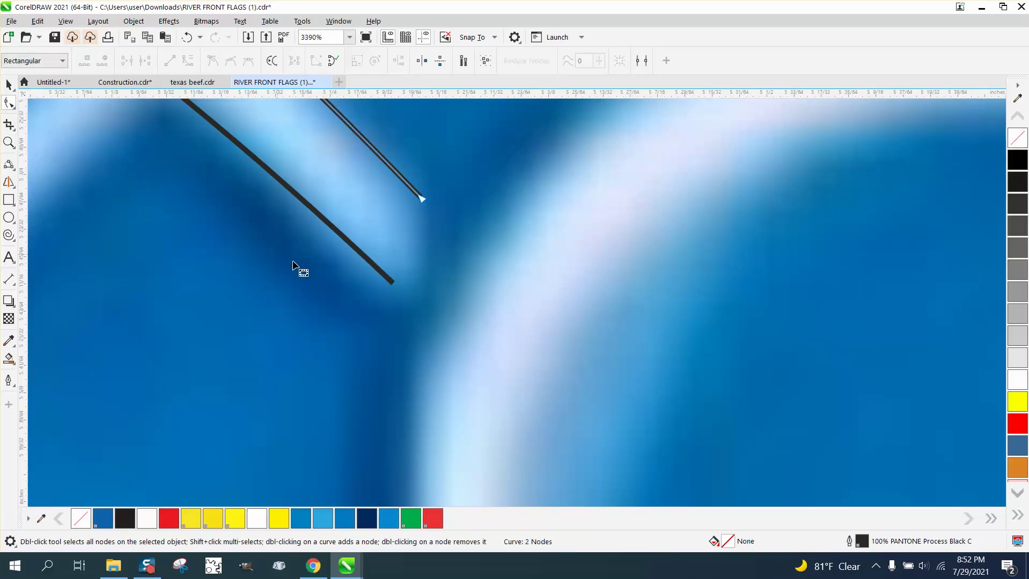
click(8, 164)
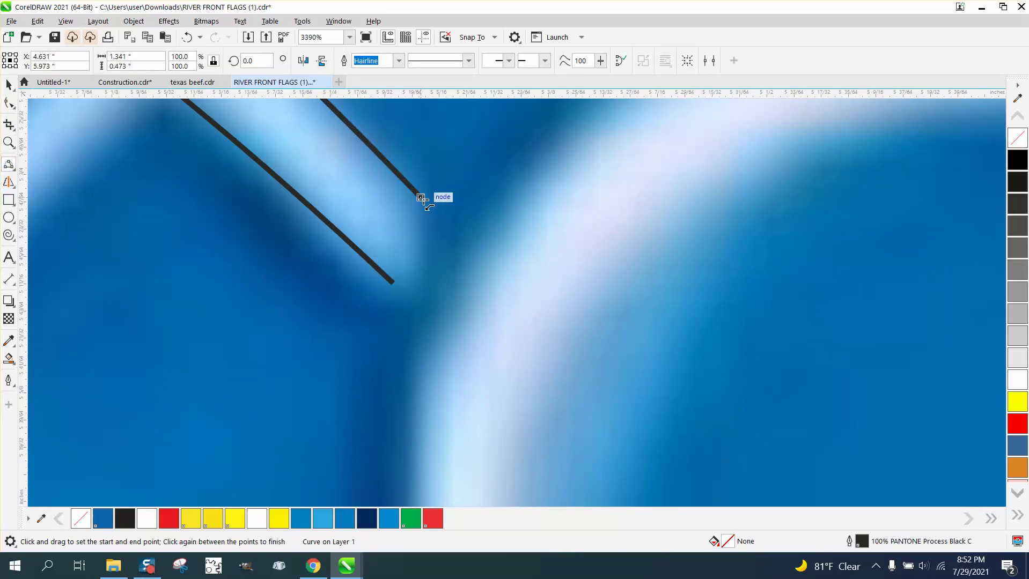
drag(420, 197, 393, 282)
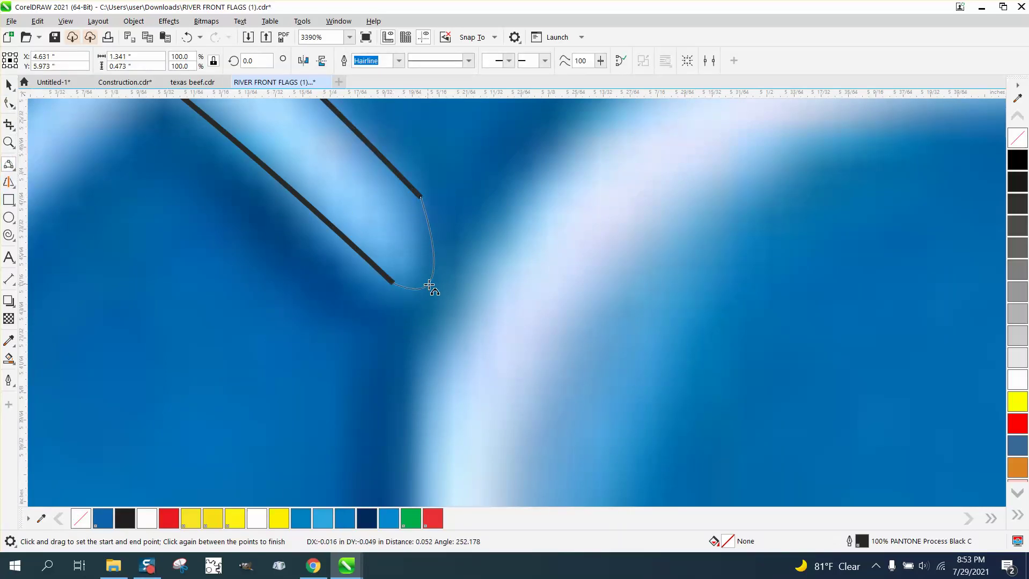
click(442, 282)
- Reshape the left loop's outer lower curve from its left-side node to follow the white stroke
scroll(443, 285, down, 4)
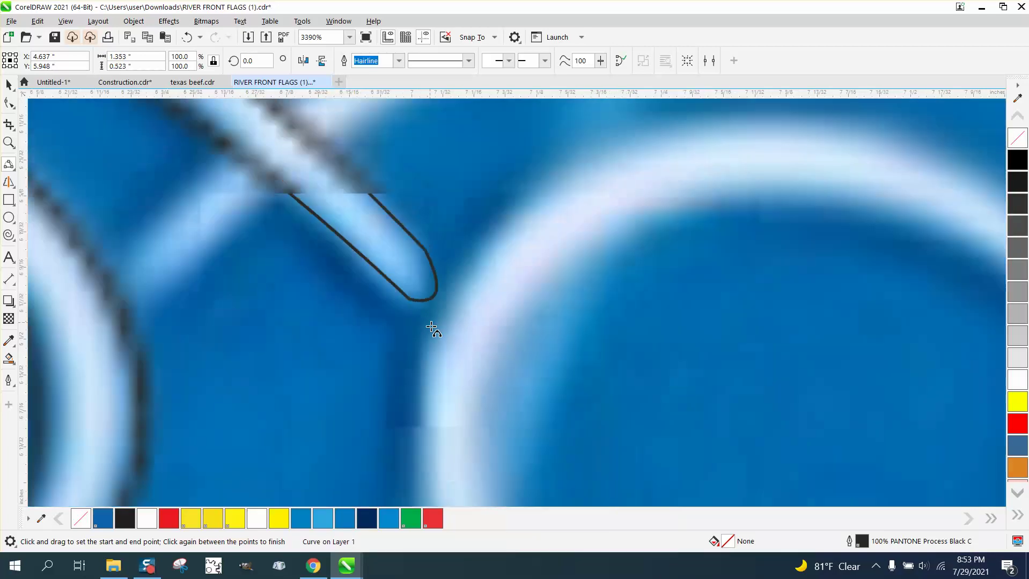
scroll(459, 337, down, 4)
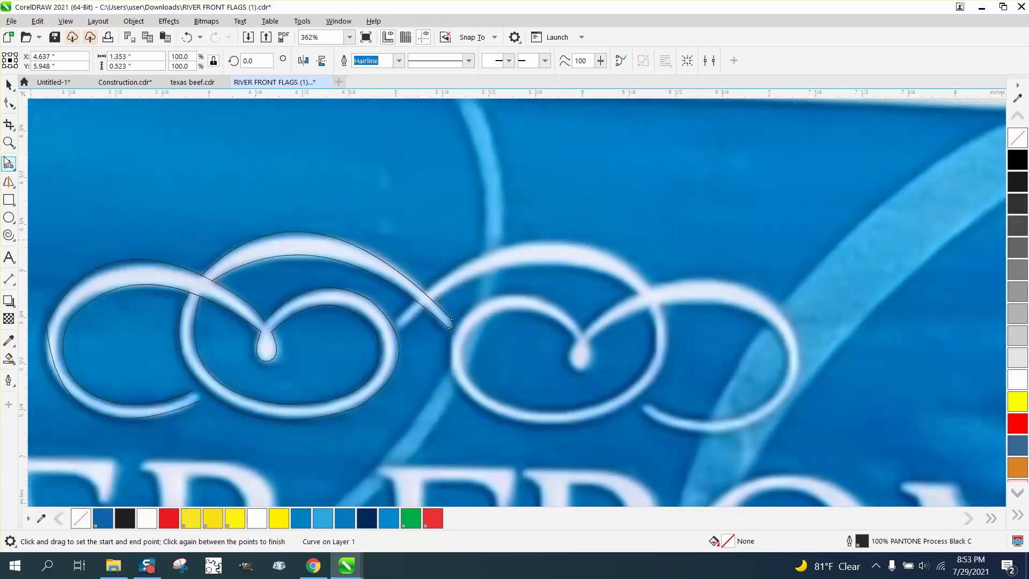
click(9, 142)
scroll(113, 255, down, 3)
drag(62, 274, 230, 381)
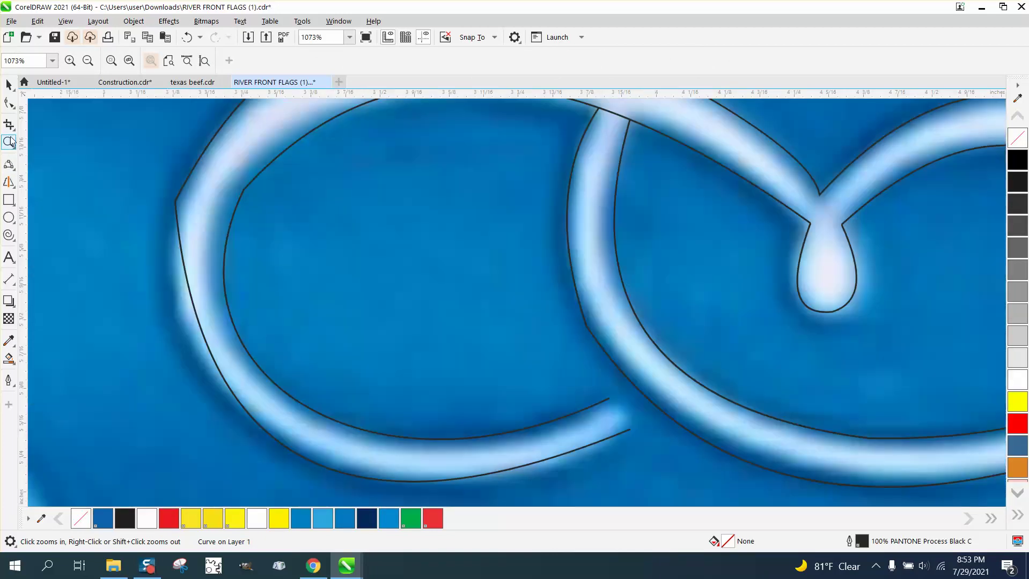
click(10, 103)
click(174, 205)
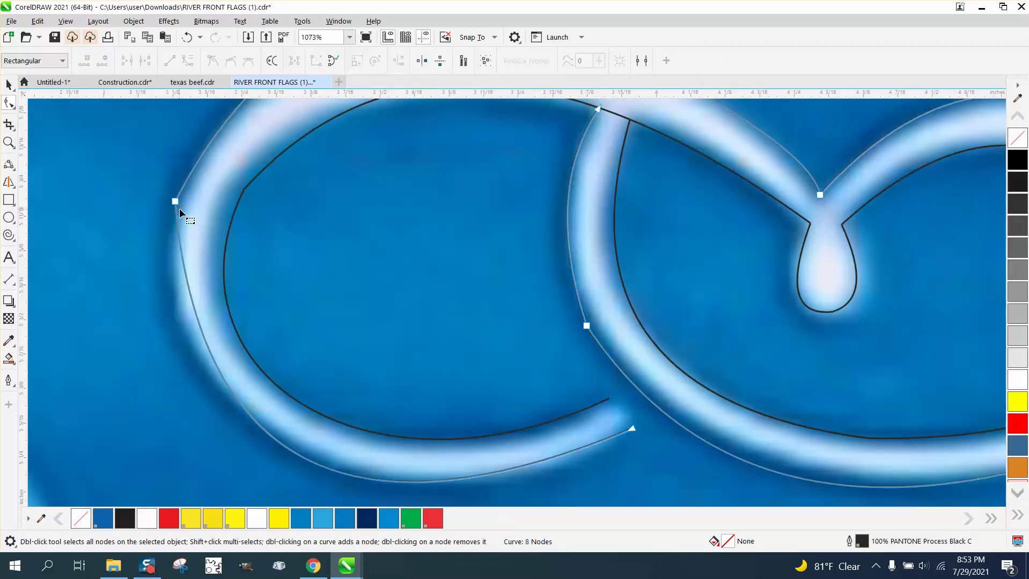
click(175, 203)
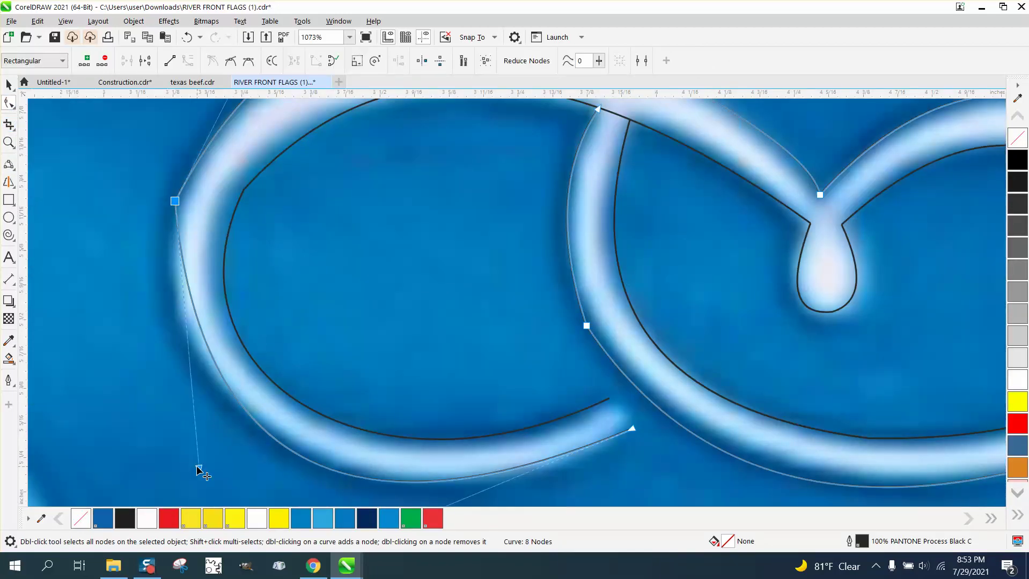
drag(198, 470, 152, 434)
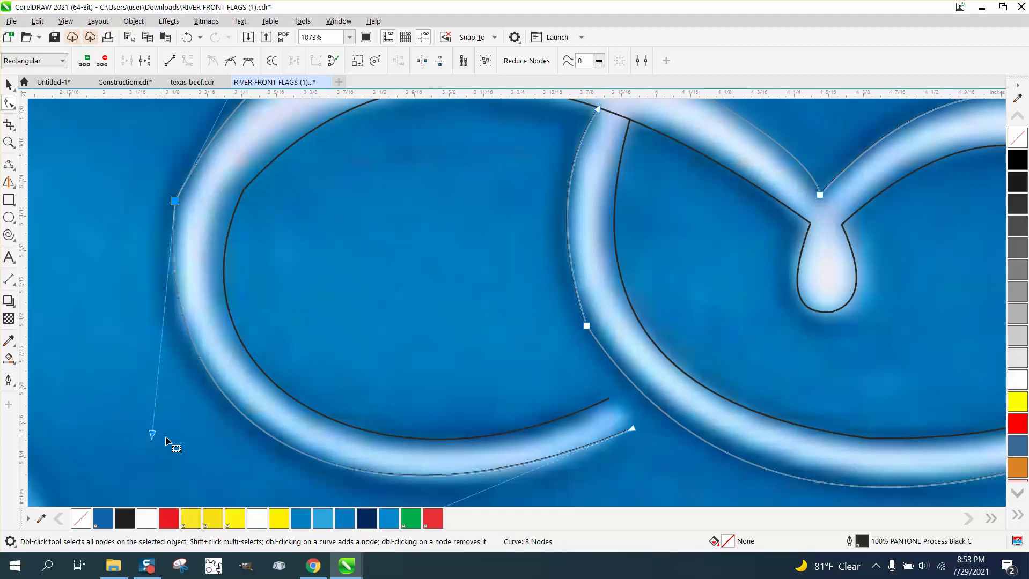
click(172, 230)
- Close the left loop's open lower tip with a rounded 3-point curve joining the outer and inner edges
key(k)
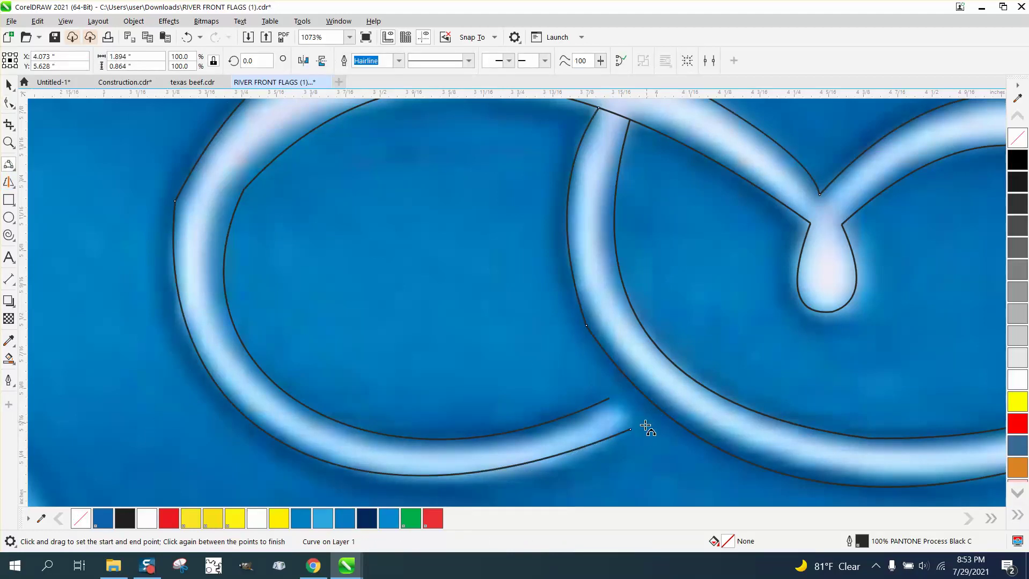
drag(630, 429, 608, 402)
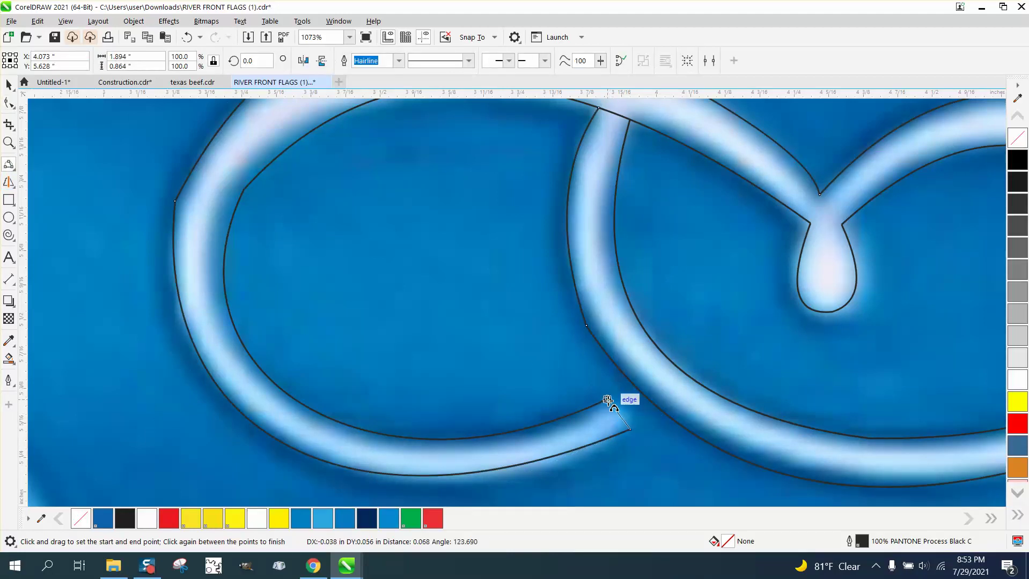
click(640, 412)
- Remove the outline segments crossing the junctions of the left loop with the upper arc and the spiral, using Virtual Segment Delete
scroll(426, 403, down, 1)
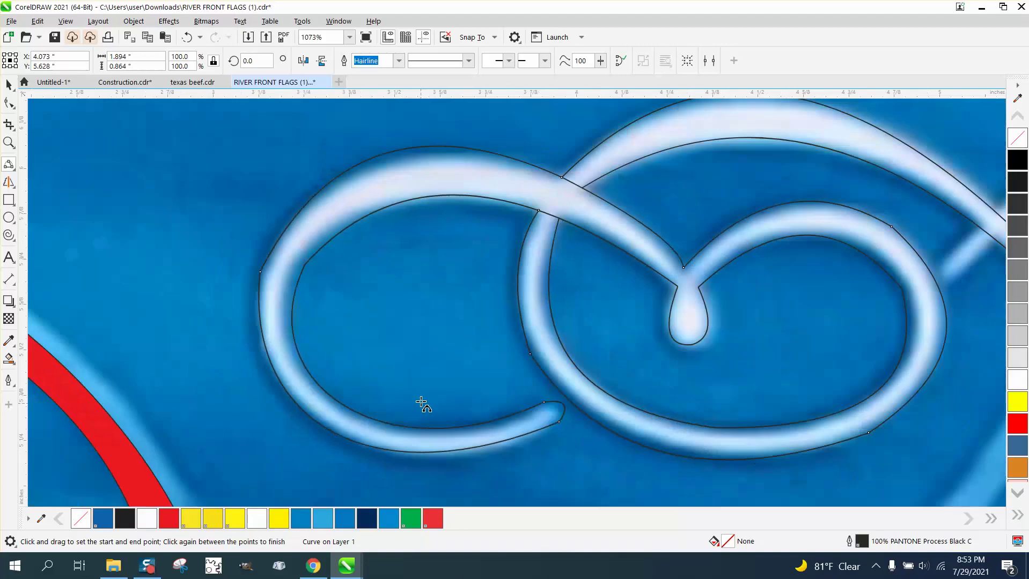
click(15, 133)
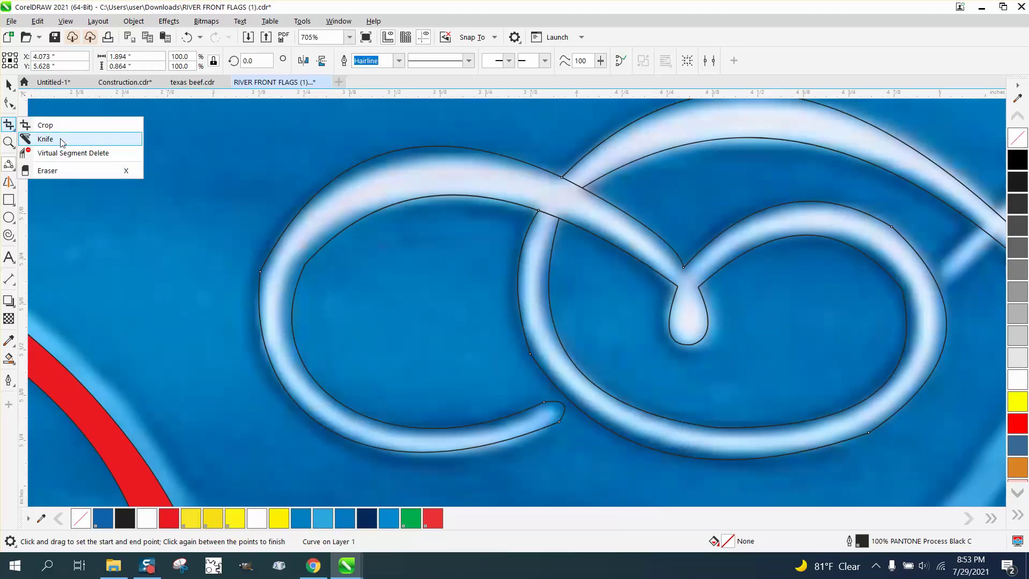
click(59, 152)
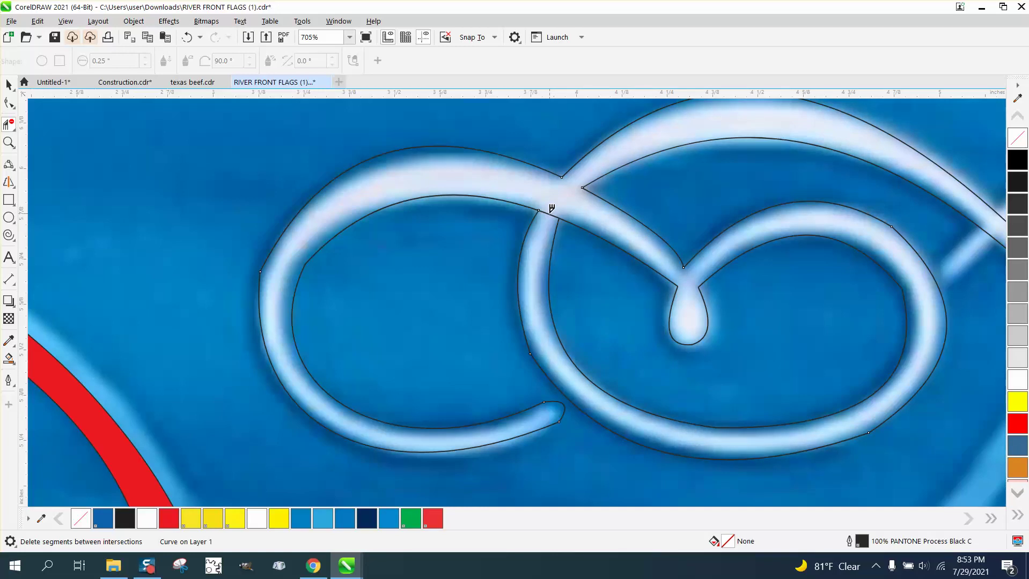
scroll(473, 213, down, 2)
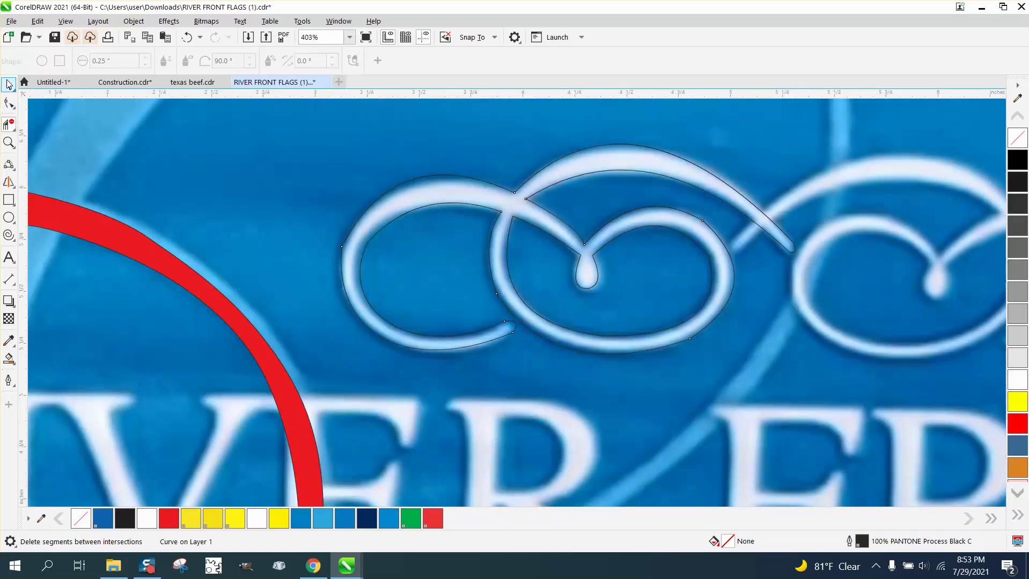
key(space)
scroll(44, 206, down, 1)
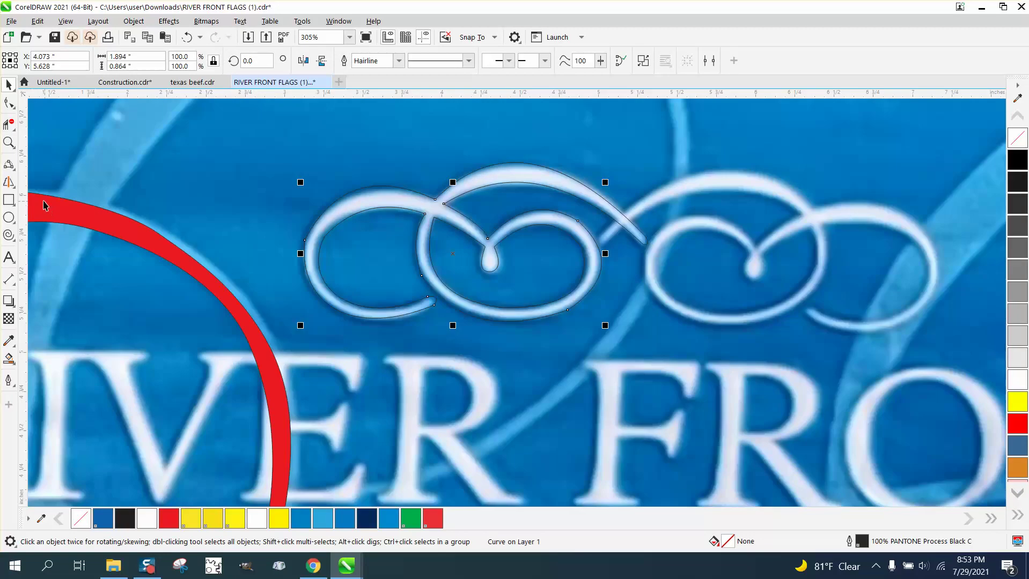
- Draw a rectangle around the traced left half of the flourish and fill the scroll outline yellow with Smart Fill
click(9, 200)
mouse_move(277, 168)
mouse_down()
mouse_move(436, 276)
mouse_move(671, 335)
mouse_move(650, 339)
mouse_up()
click(8, 362)
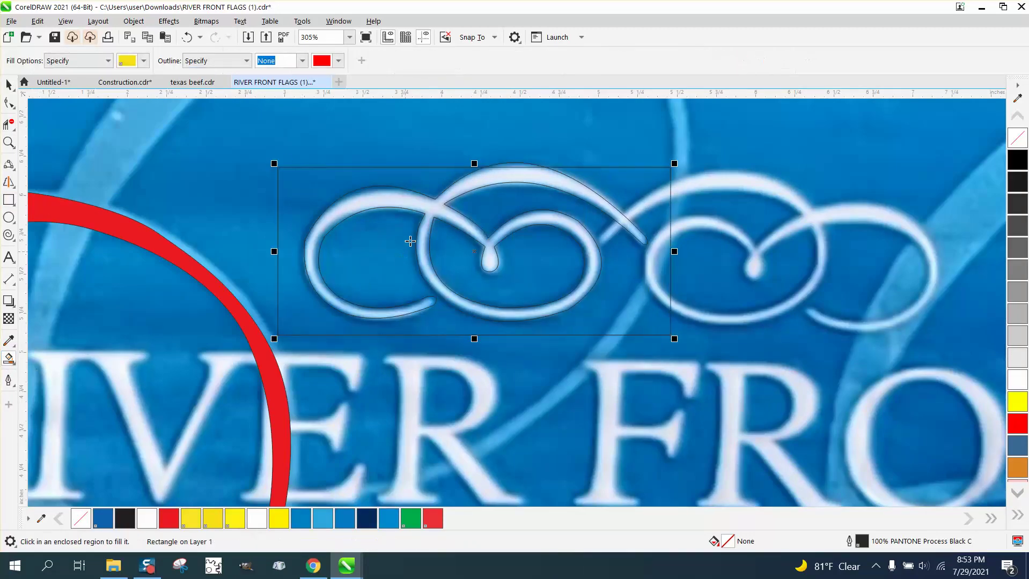
click(412, 203)
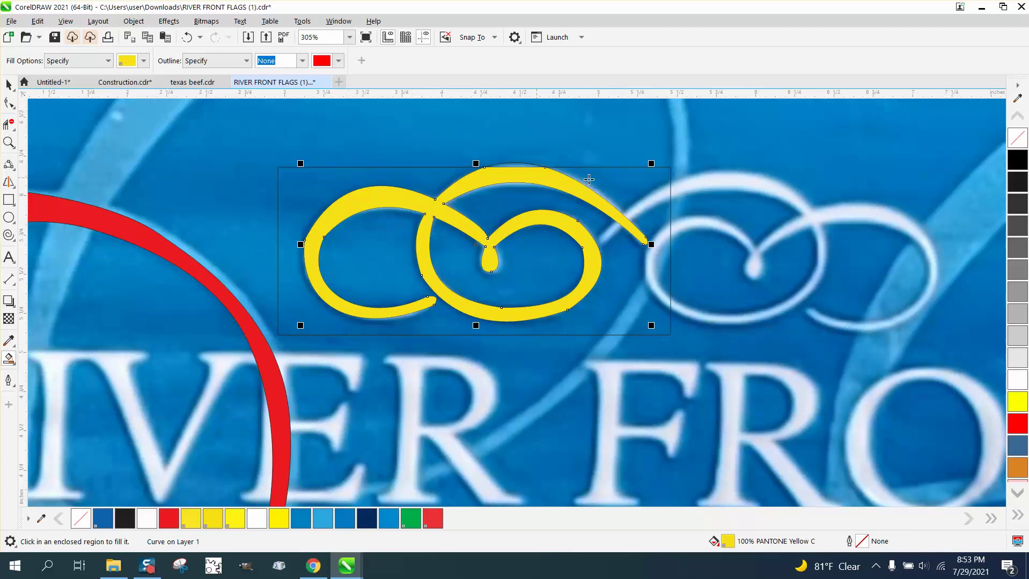
- Stretch the filled scroll to 109% height, and undo the stretch, the yellow fill and the enclosing rectangle
click(10, 85)
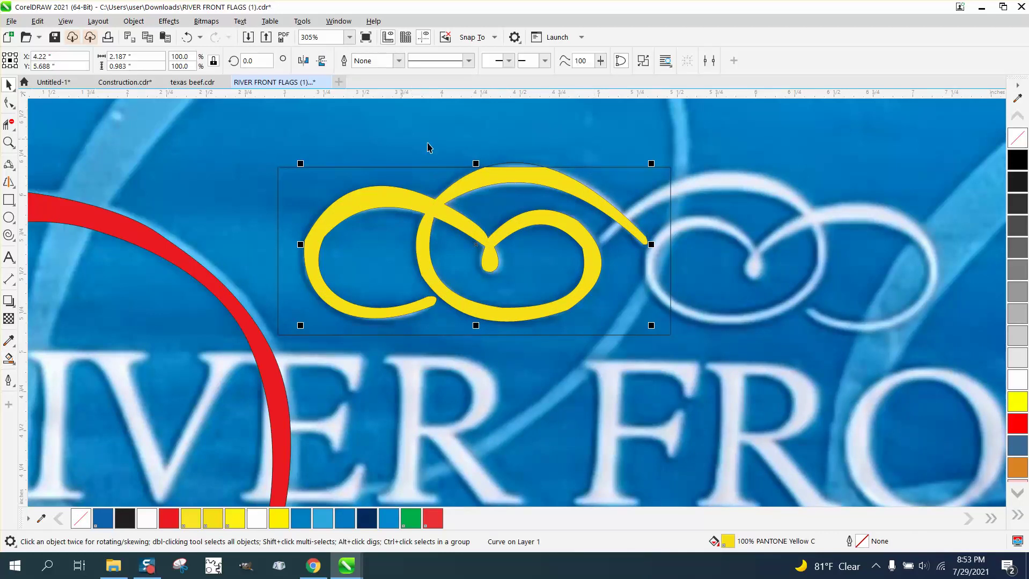
drag(476, 163, 479, 149)
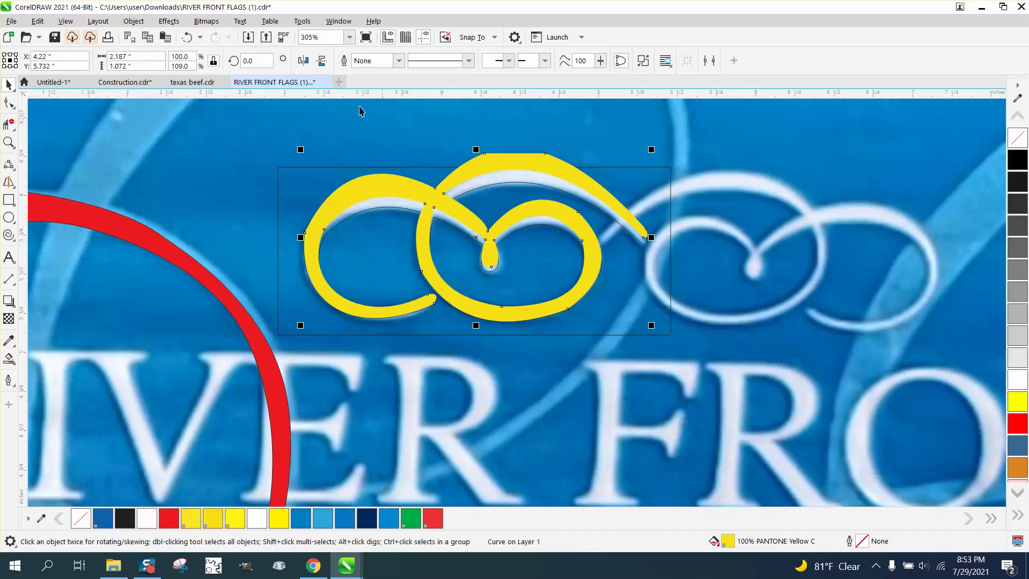
click(186, 37)
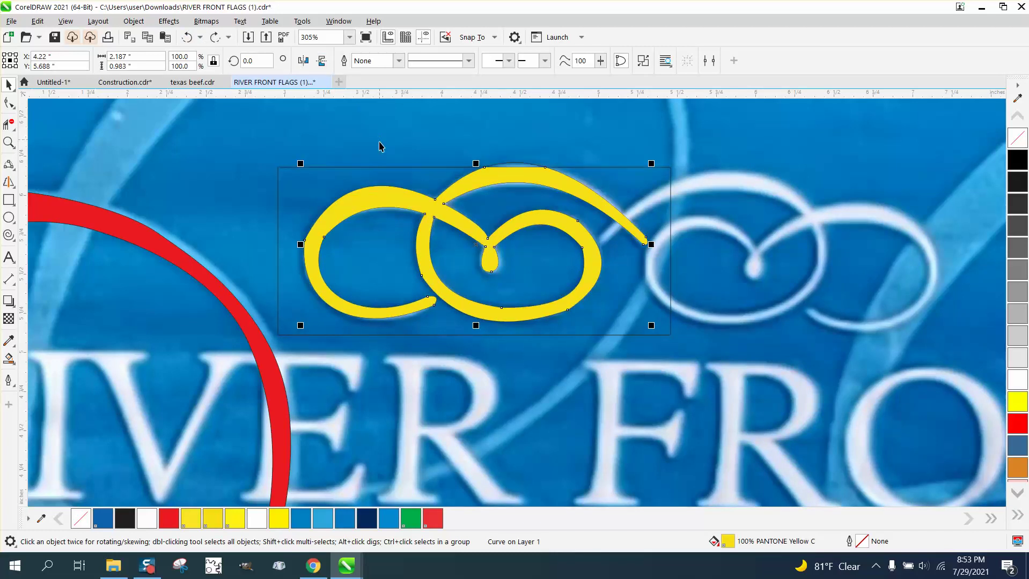
click(187, 37)
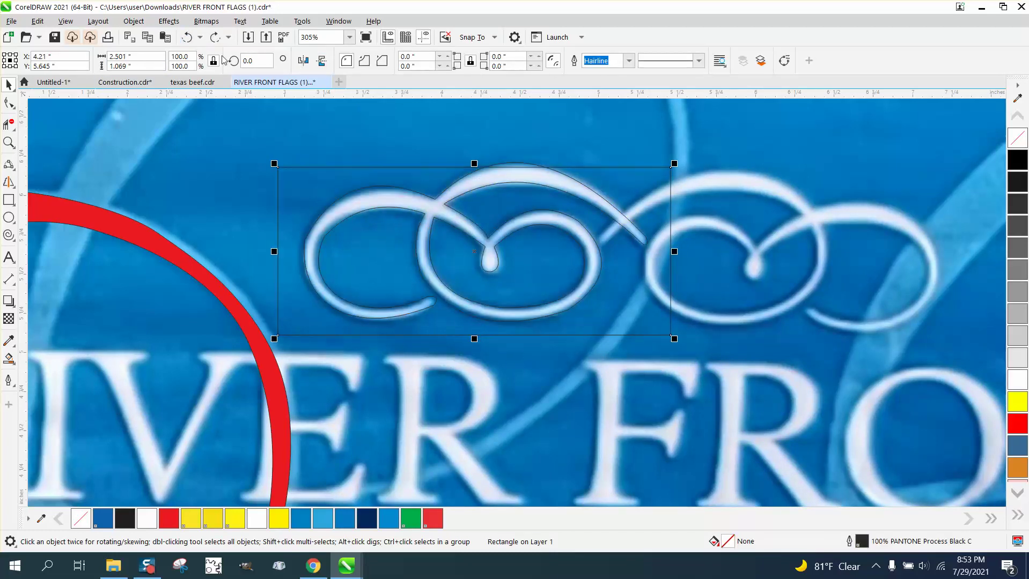
click(187, 37)
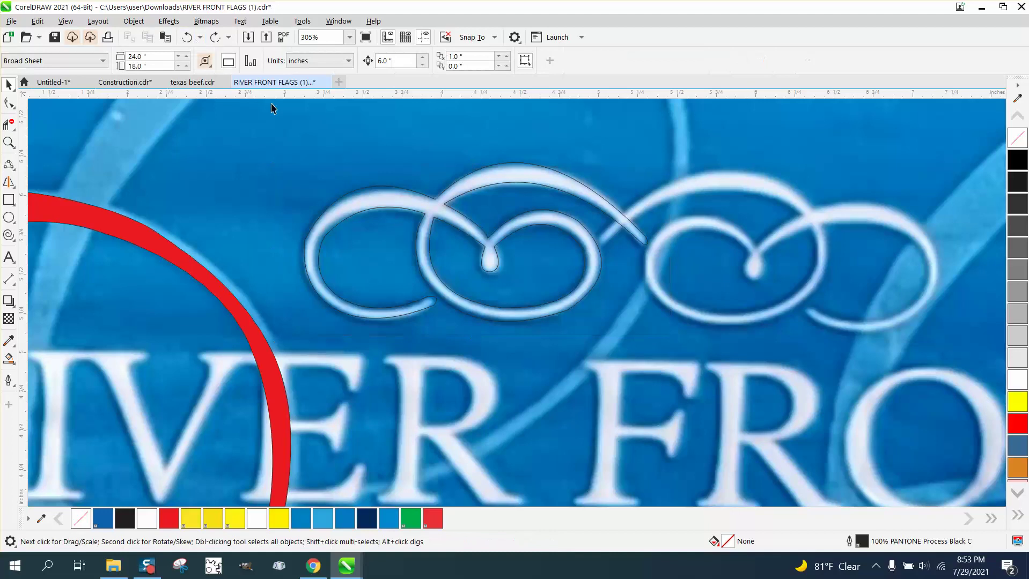
- Delete the kinked upper-right nodes on the spiral's inner and outer edges so both curves run smoothly
click(8, 142)
drag(425, 157, 674, 275)
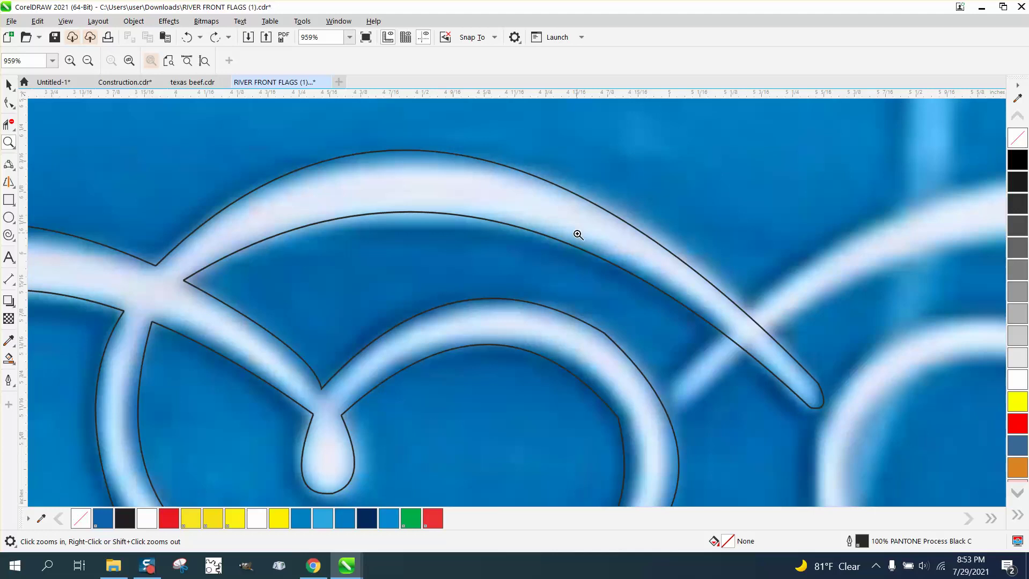
scroll(578, 235, down, 3)
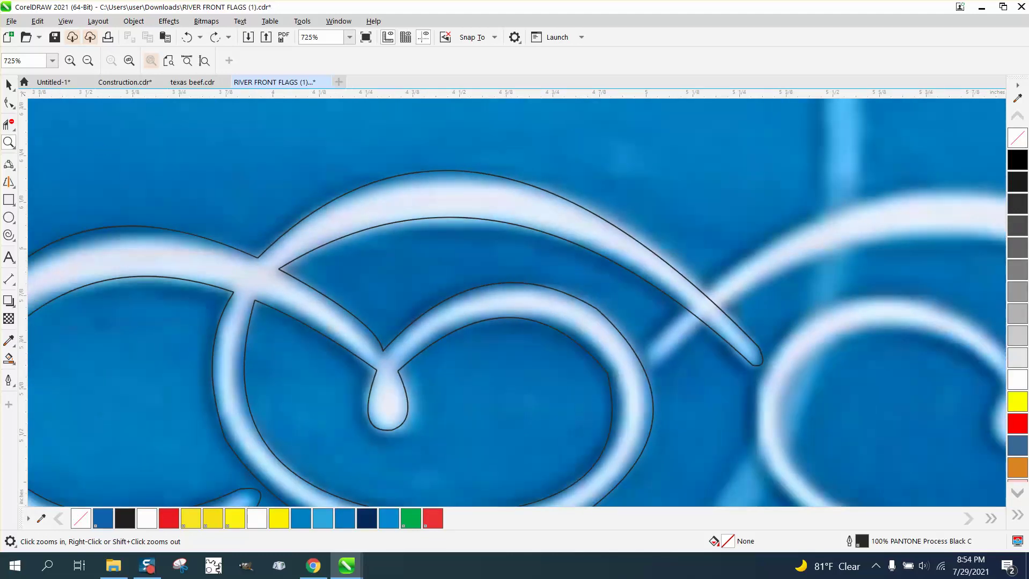
click(17, 110)
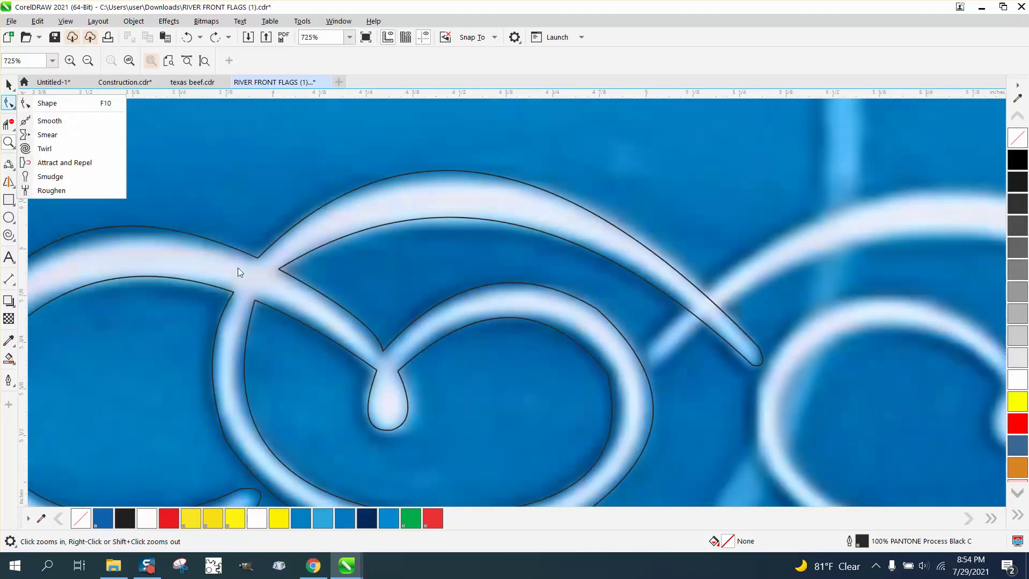
click(47, 103)
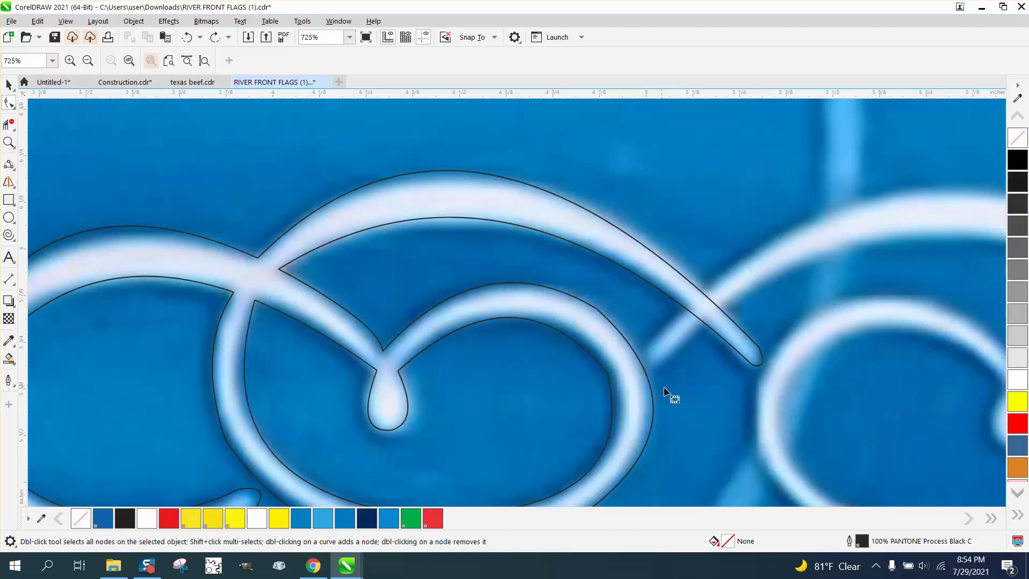
click(617, 373)
click(610, 375)
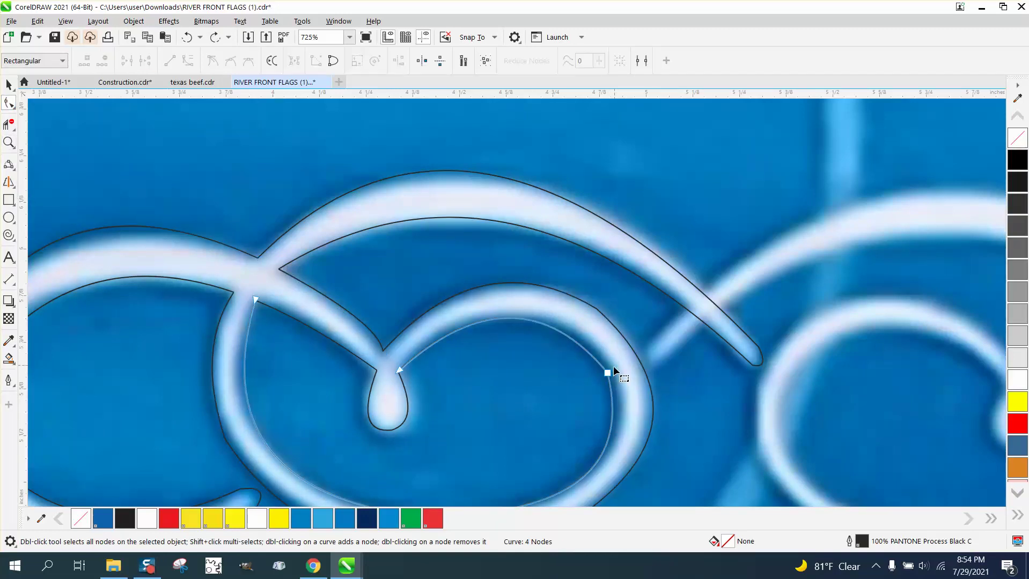
key(Delete)
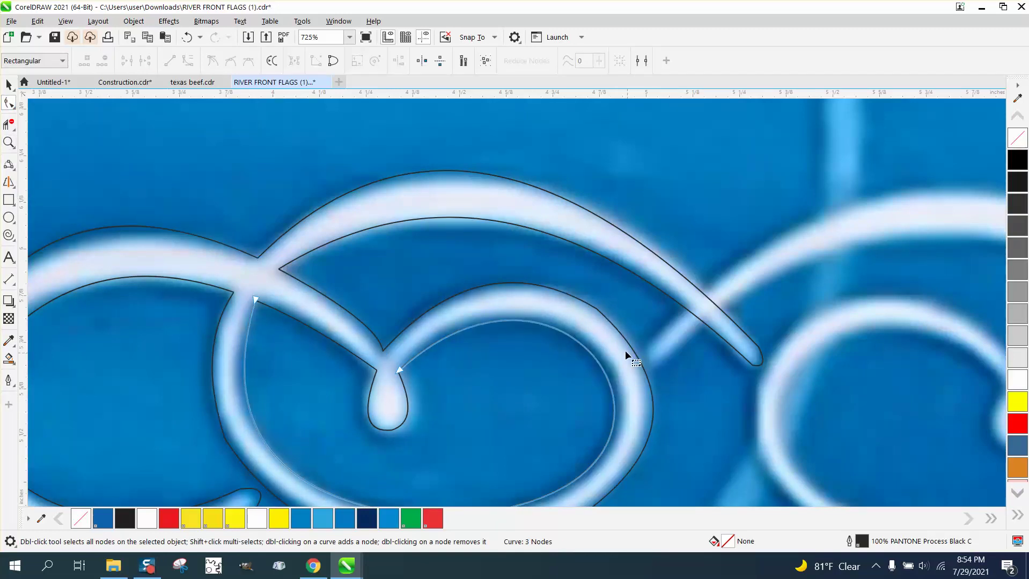
click(599, 309)
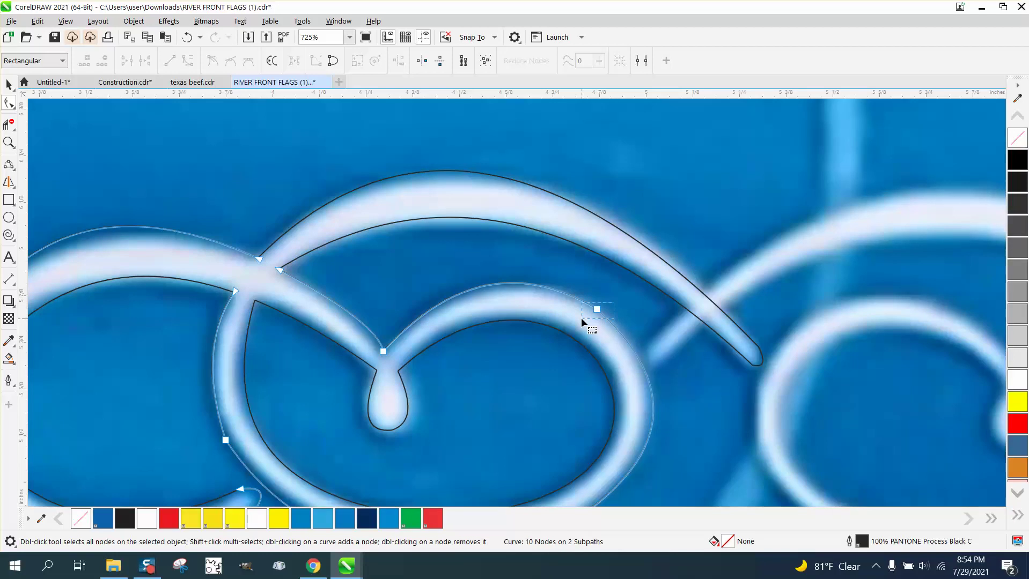
double_click(599, 311)
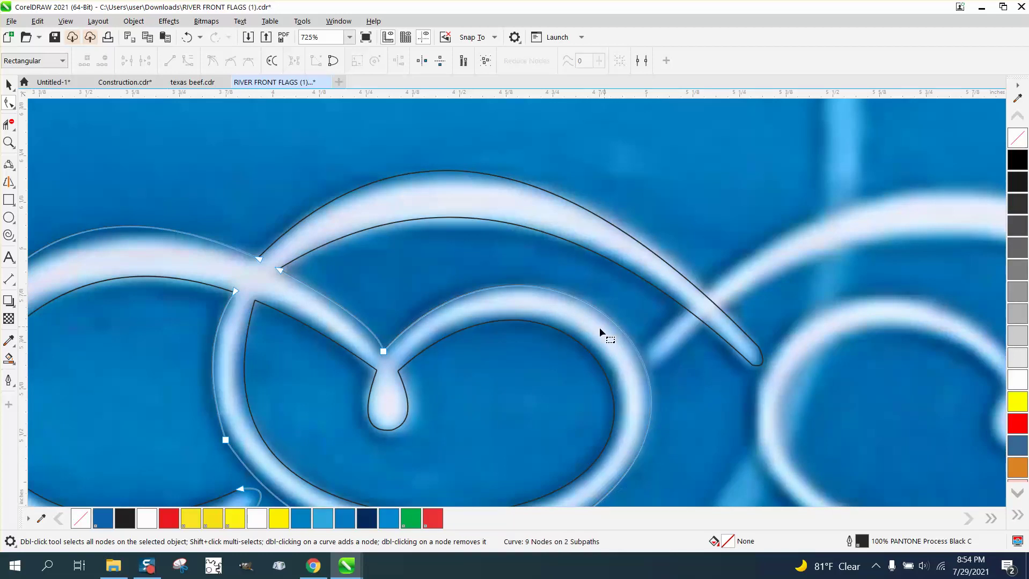
- Lower the upper outer curve of the left loop slightly by adjusting the handle of its left-side node
scroll(595, 335, down, 1)
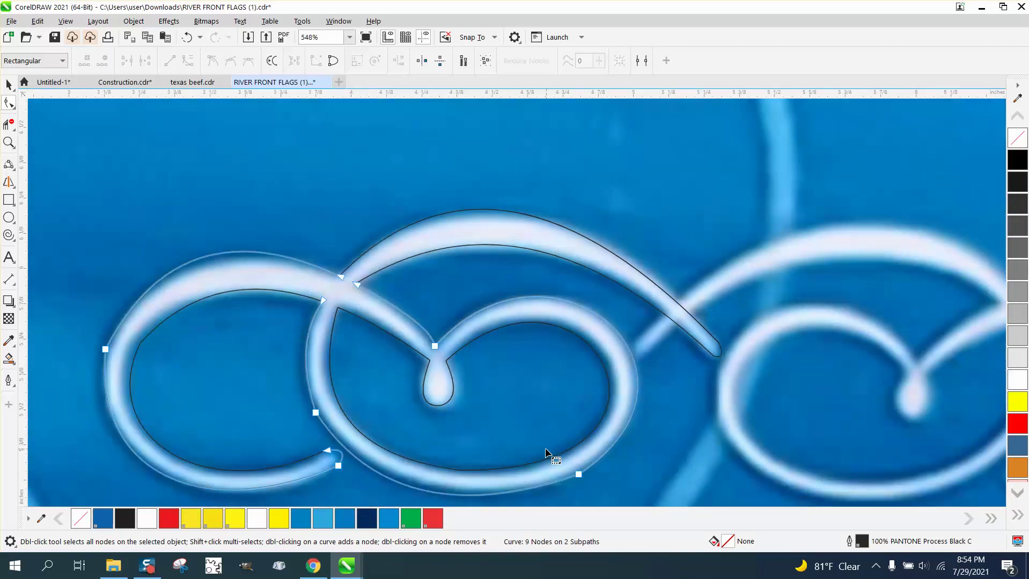
click(105, 349)
drag(160, 255, 160, 260)
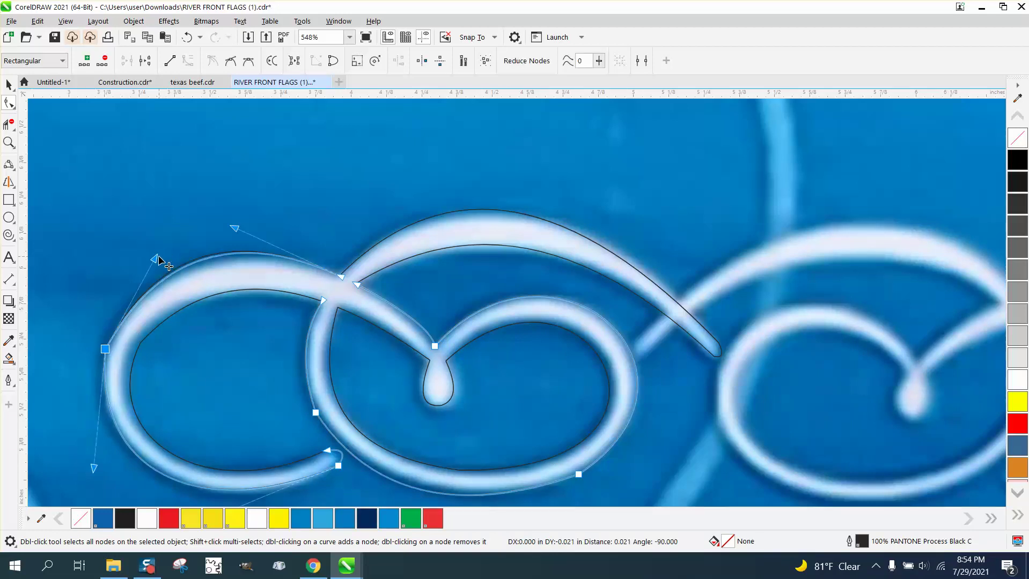
- Delete the left-side nodes on the left loop's inner and outer edges and pull both curves outward to follow the white stroke
click(139, 346)
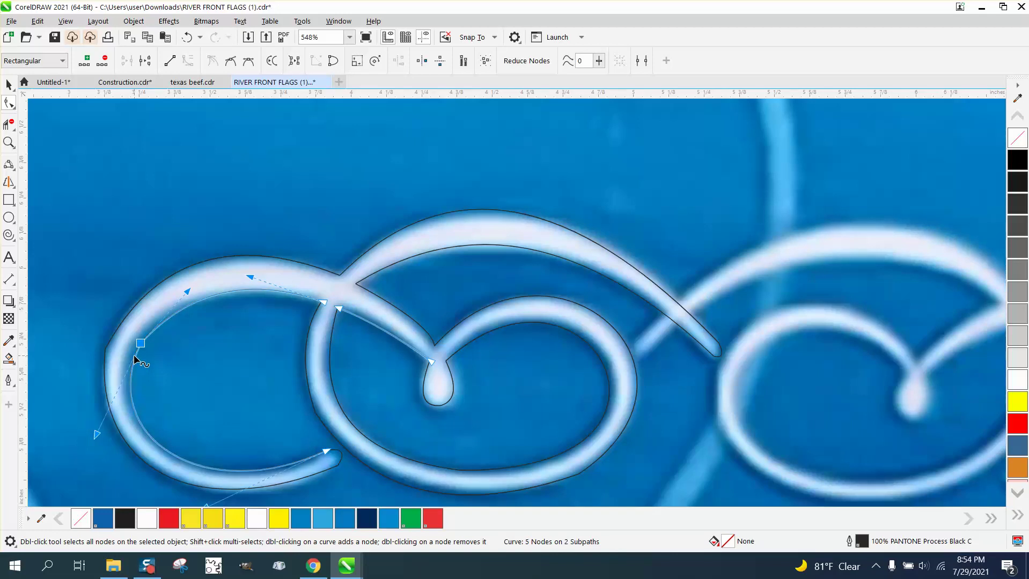
key(Delete)
drag(140, 358, 129, 359)
click(105, 349)
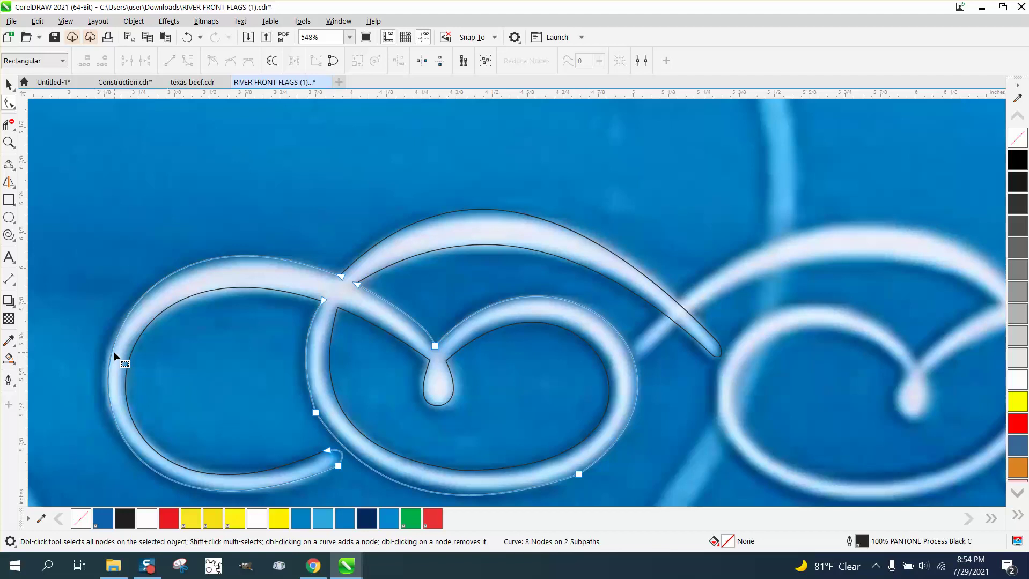
drag(105, 350, 107, 352)
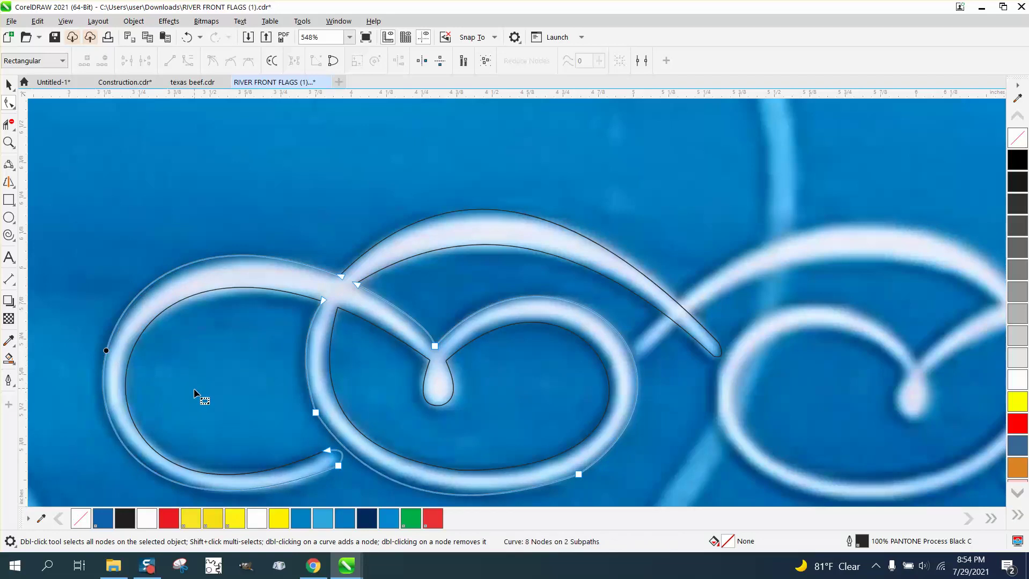
- Try to fill the upper arc of the scroll yellow with Smart Fill, and undo the fill
scroll(187, 425, down, 2)
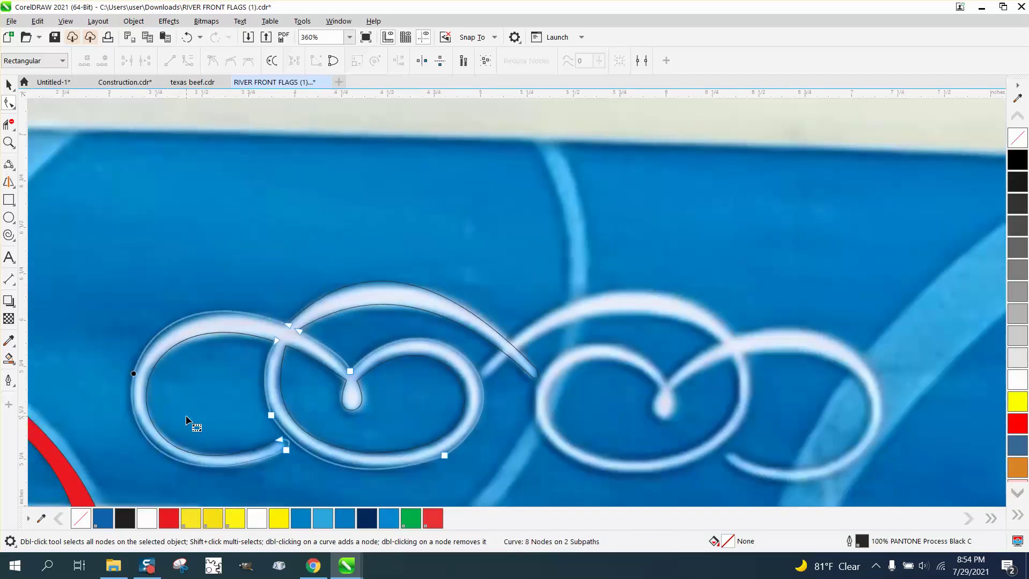
click(9, 84)
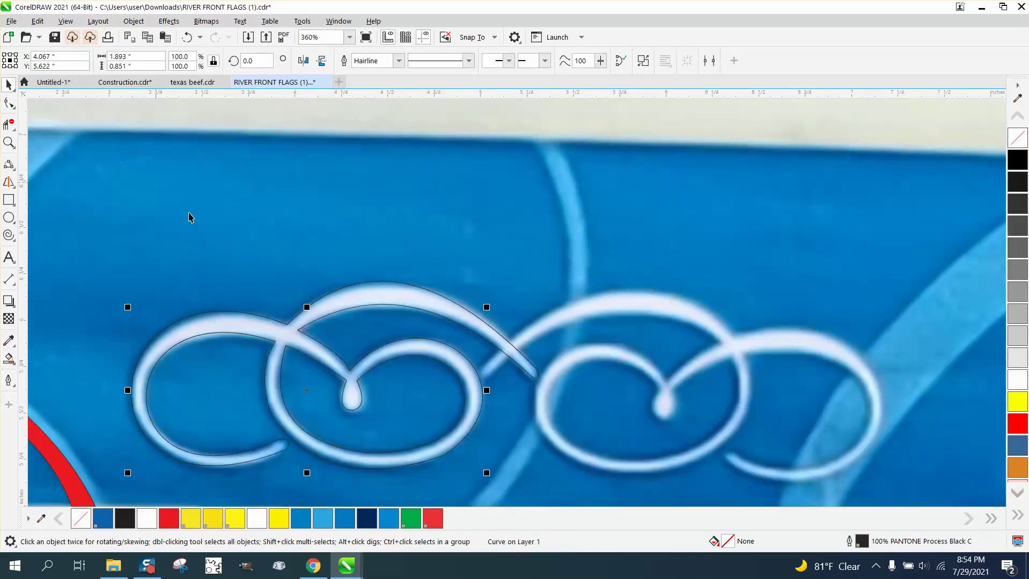
click(9, 359)
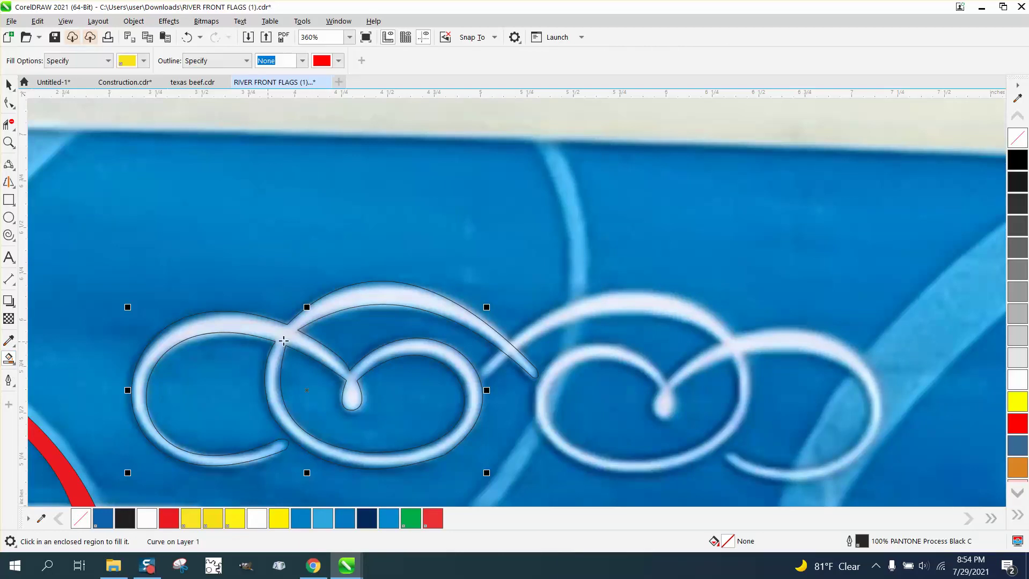
click(359, 309)
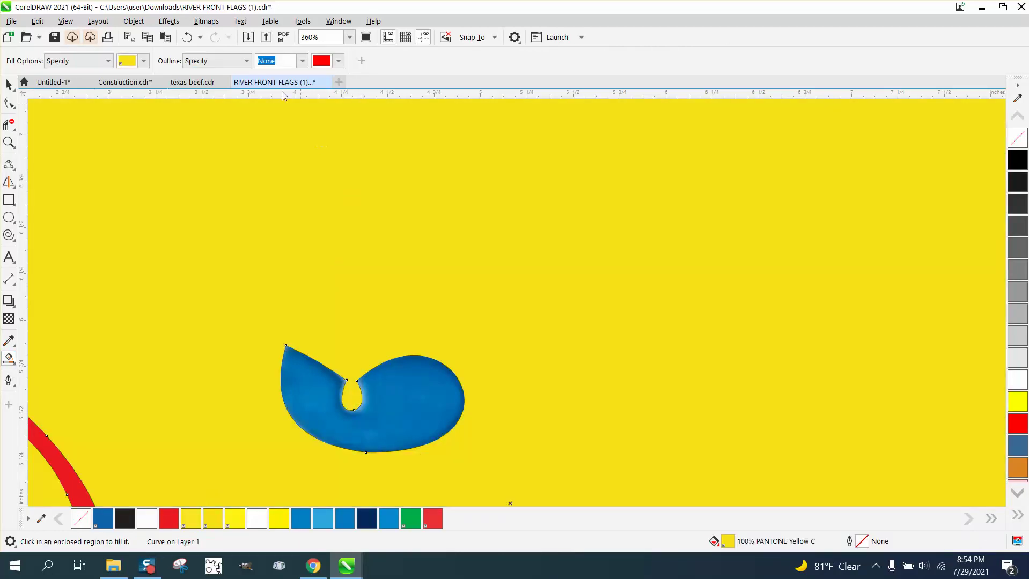
click(185, 38)
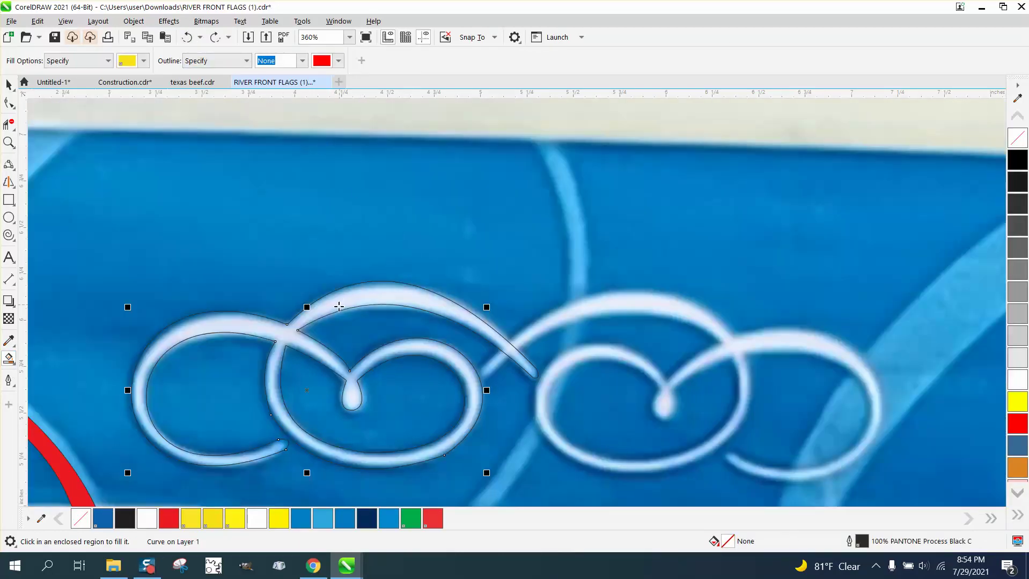
- Examine the junction of the left loop, upper arc and spiral closely for gaps between the outlines
click(7, 145)
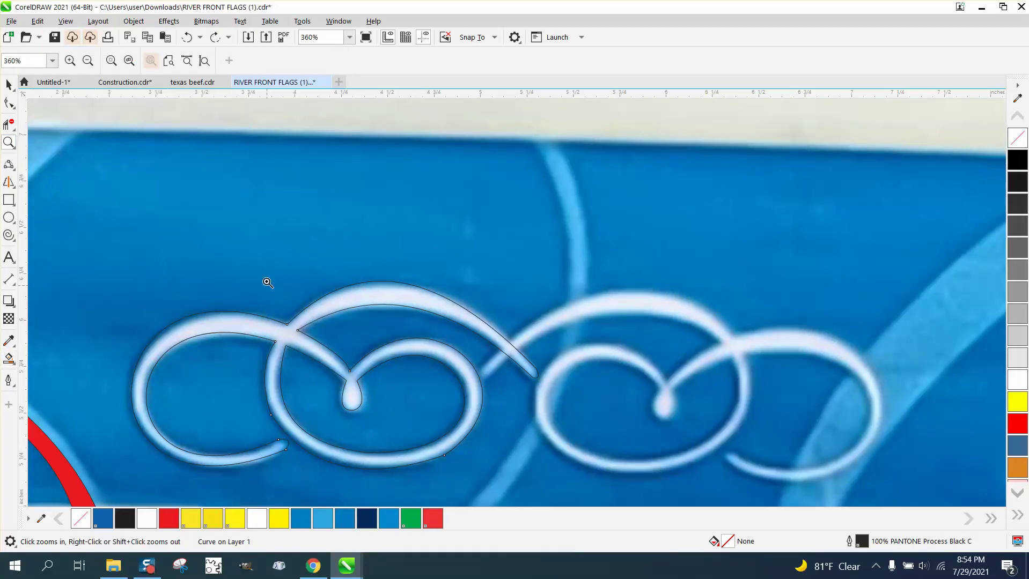
drag(275, 291, 353, 368)
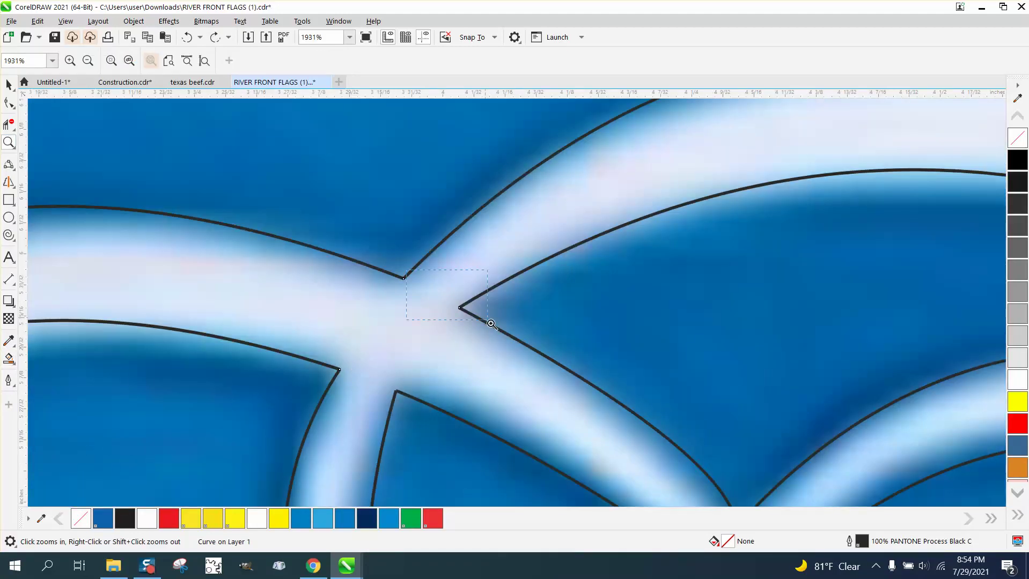
drag(491, 324, 491, 324)
scroll(322, 304, down, 5)
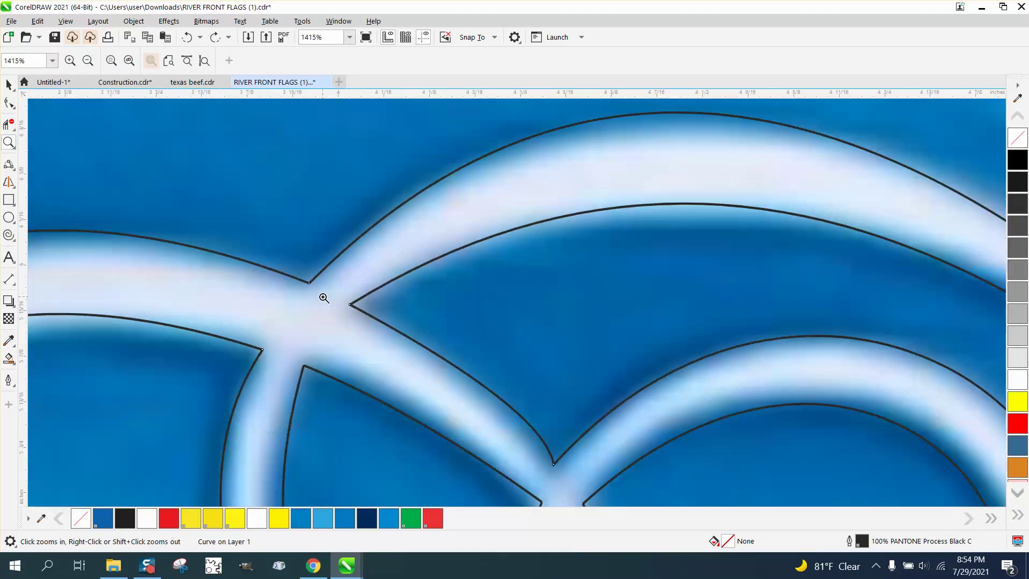
scroll(324, 297, down, 6)
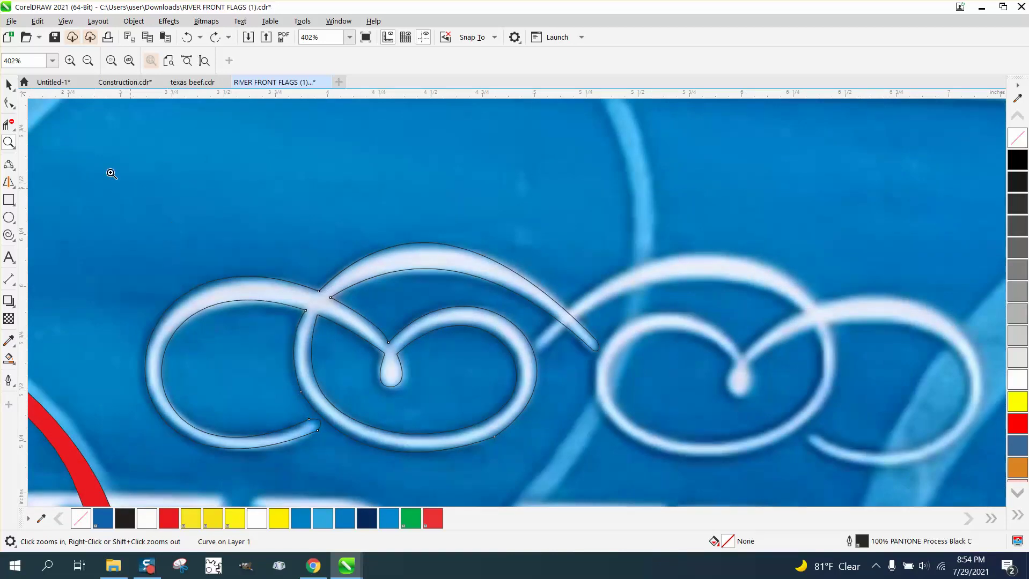
- Join all the scroll outlines at their open nodes using Join Curves in Extend mode with a 0.01-inch gap tolerance
click(9, 103)
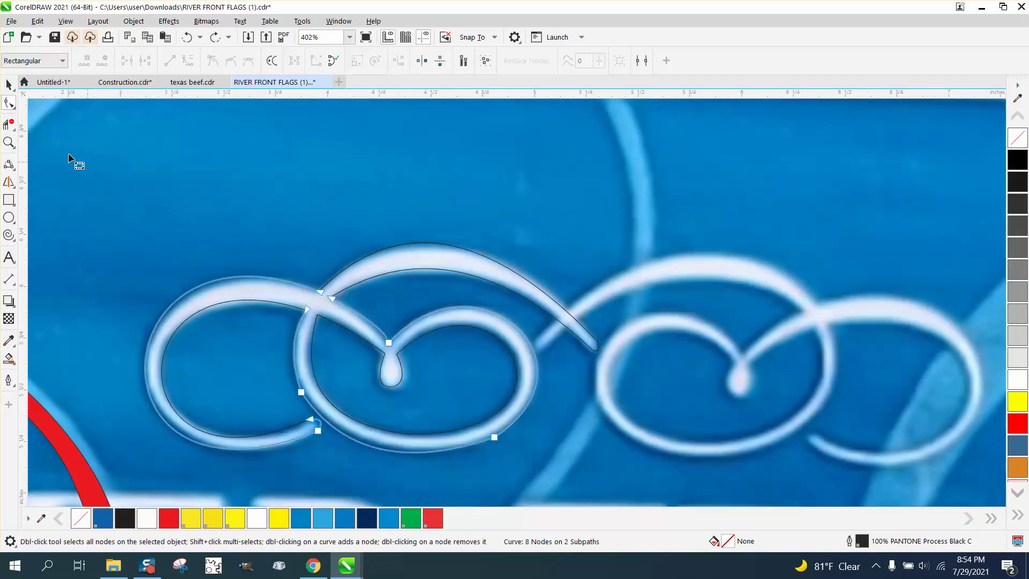
click(11, 84)
scroll(108, 200, down, 1)
drag(103, 212, 580, 414)
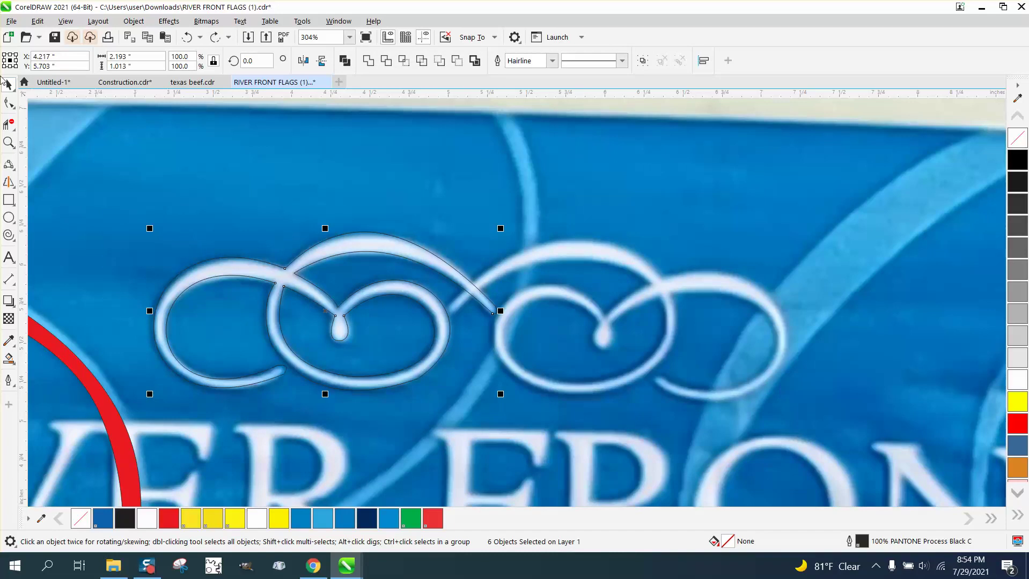
click(8, 104)
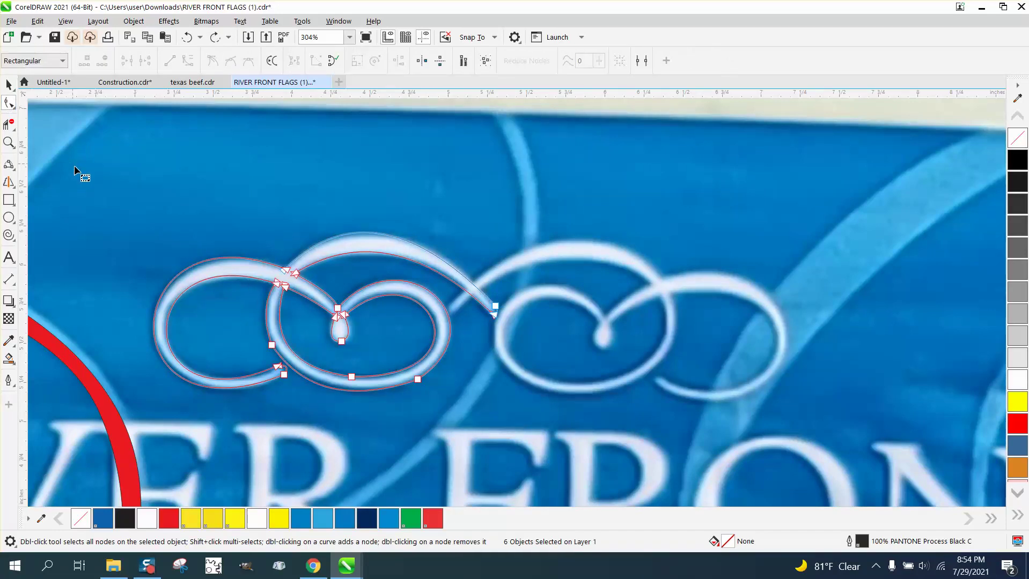
drag(257, 368, 540, 424)
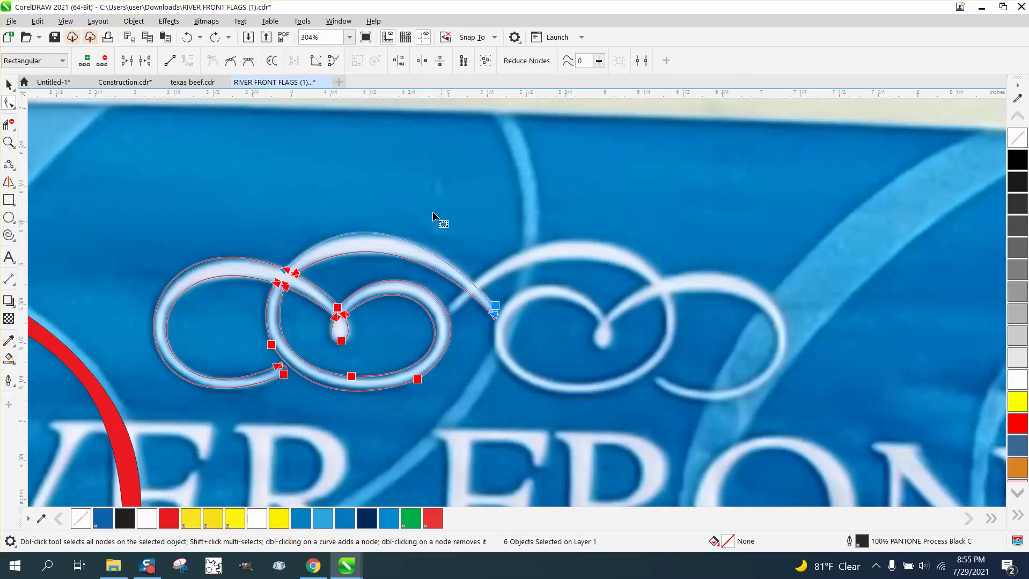
click(339, 21)
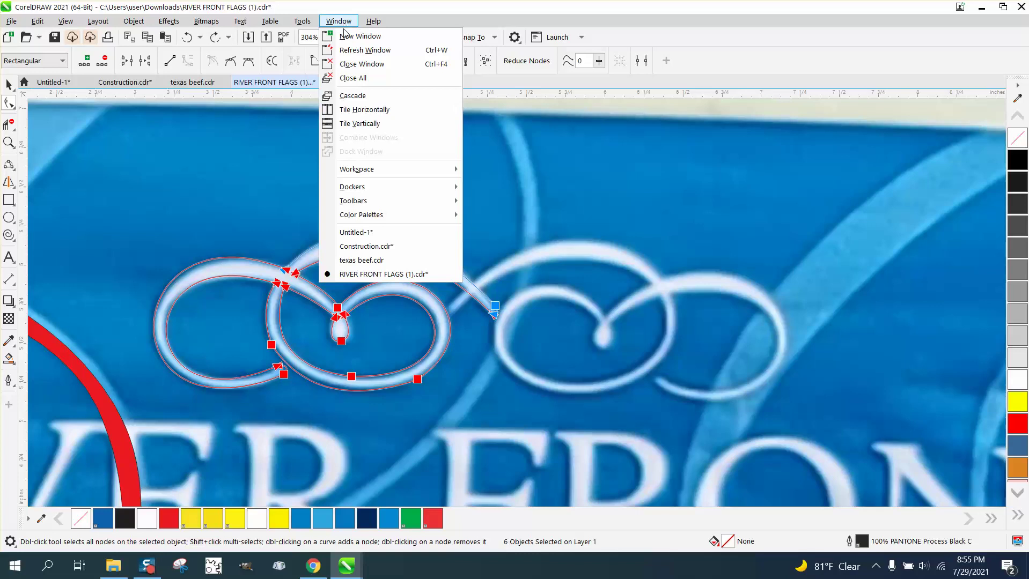
mouse_move(353, 191)
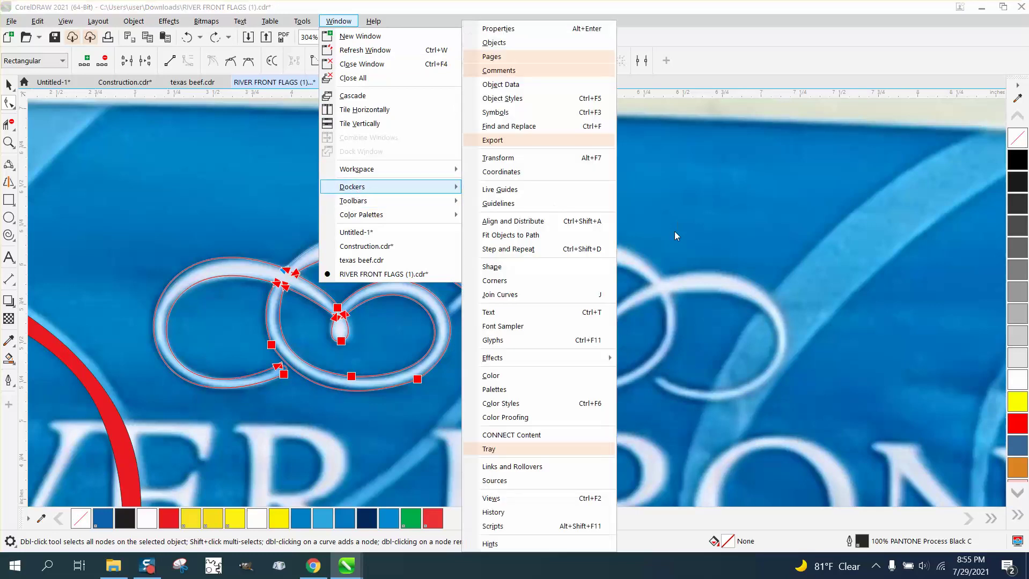
click(516, 293)
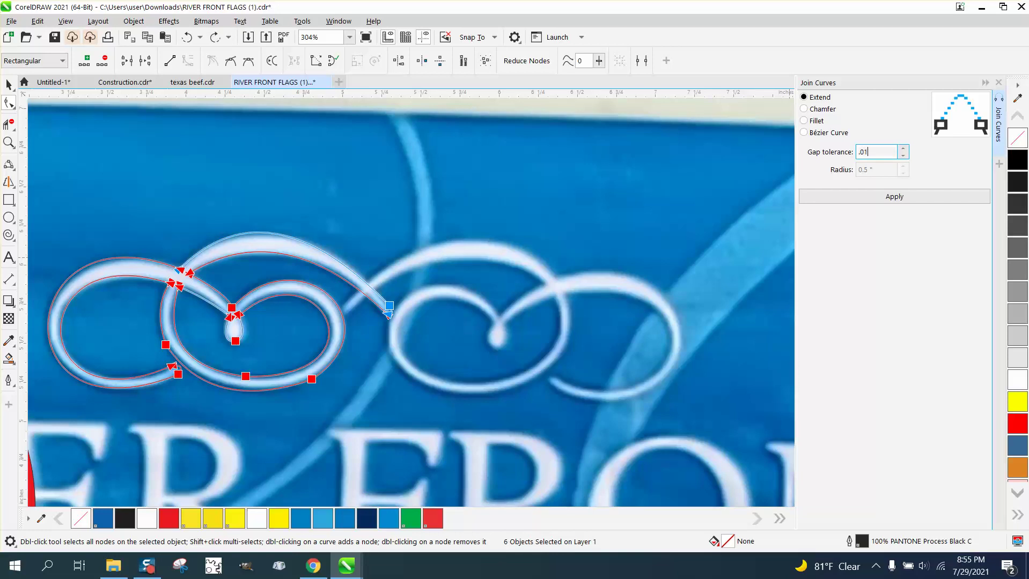
click(905, 197)
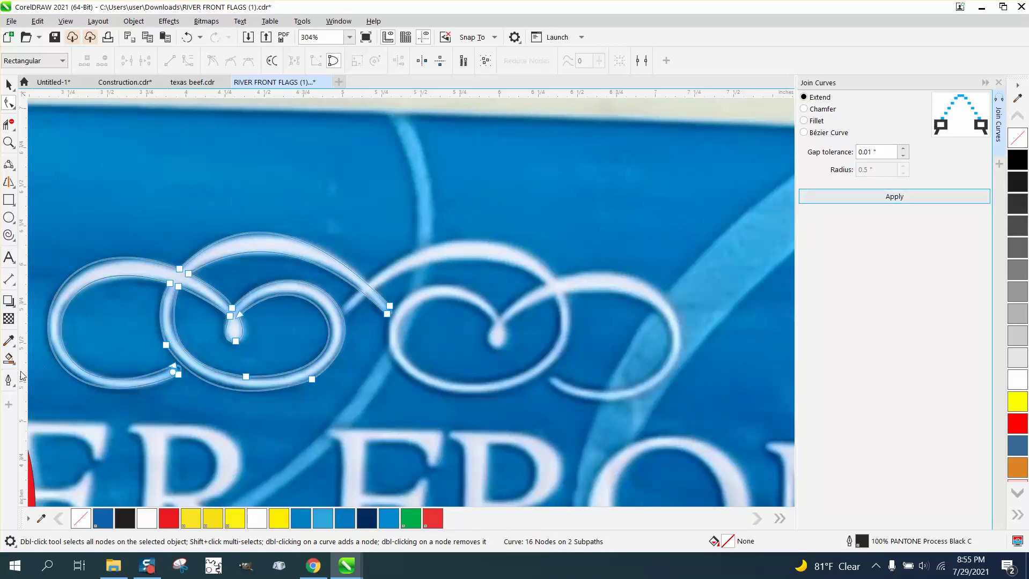
- Fill the joined scroll with yellow and no outline using Smart Fill
click(8, 359)
click(181, 284)
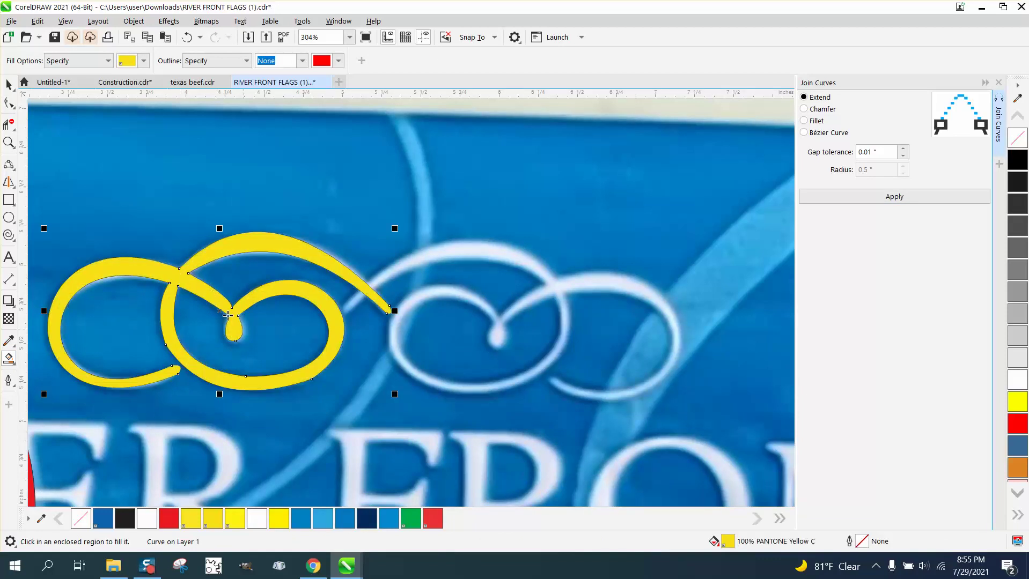
click(8, 84)
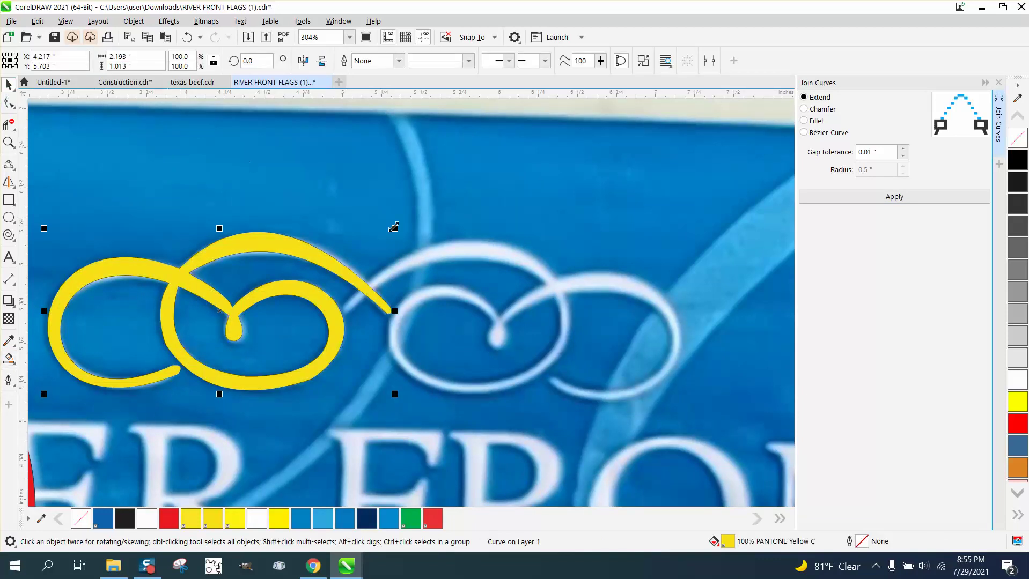
- Duplicate the yellow scroll, delete the offset copy, and set the horizontal duplicate distance to 0 inches
scroll(408, 245, down, 1)
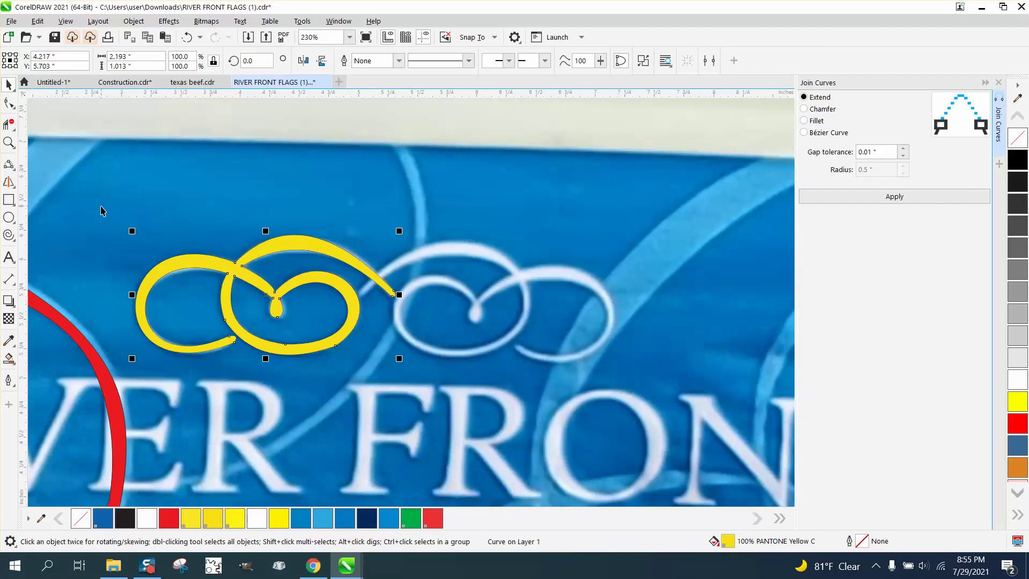
key(ctrl+d)
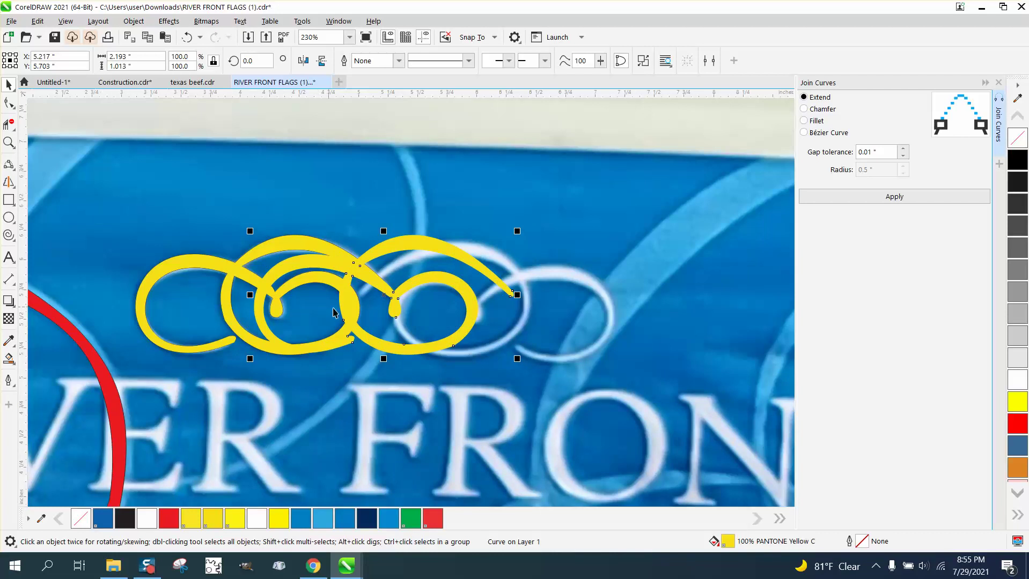
key(Delete)
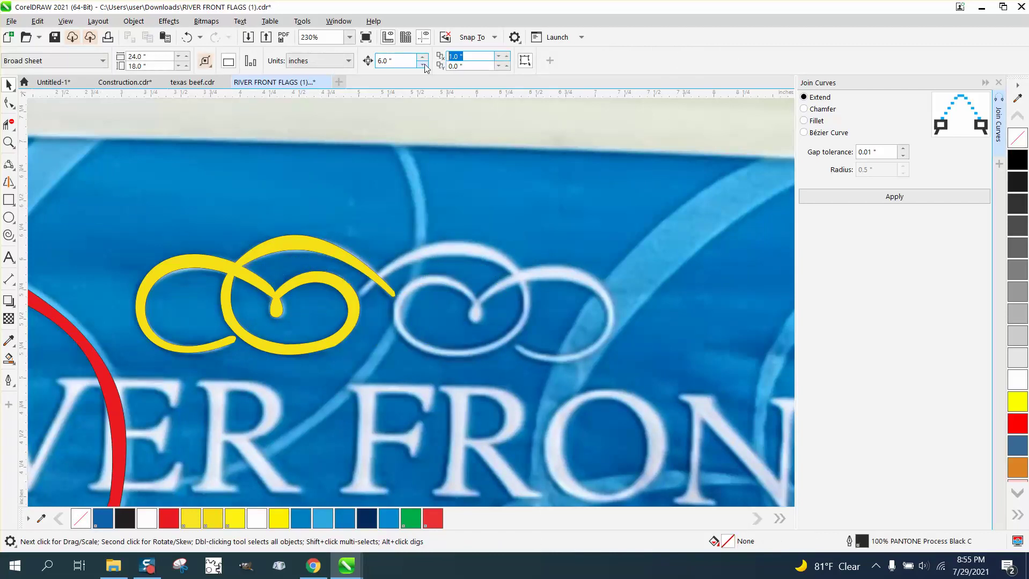
key(Return)
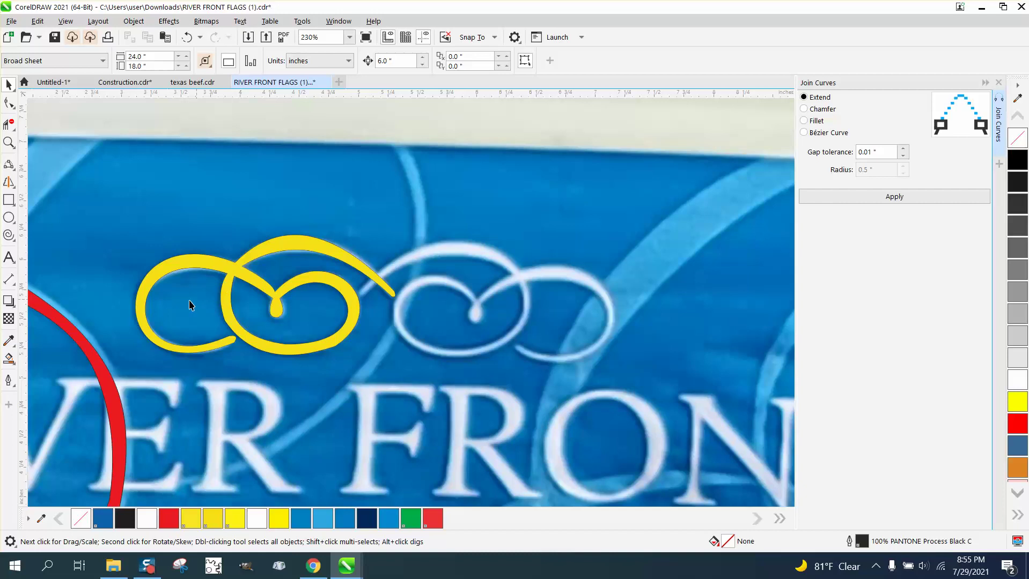
- Create a horizontally mirrored copy of the yellow scroll and place it over the right half of the white flourish
click(193, 268)
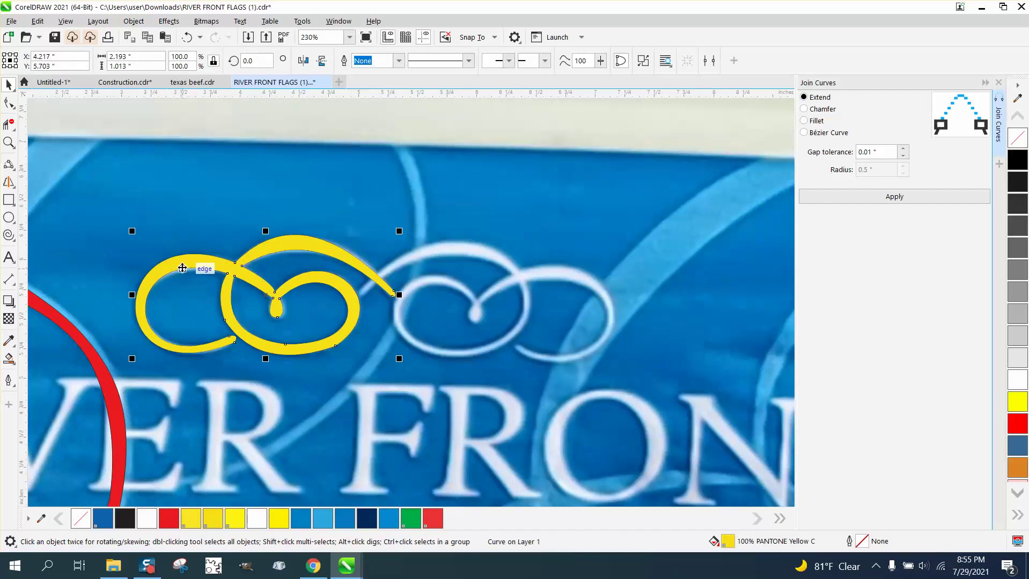
drag(131, 295, 433, 310)
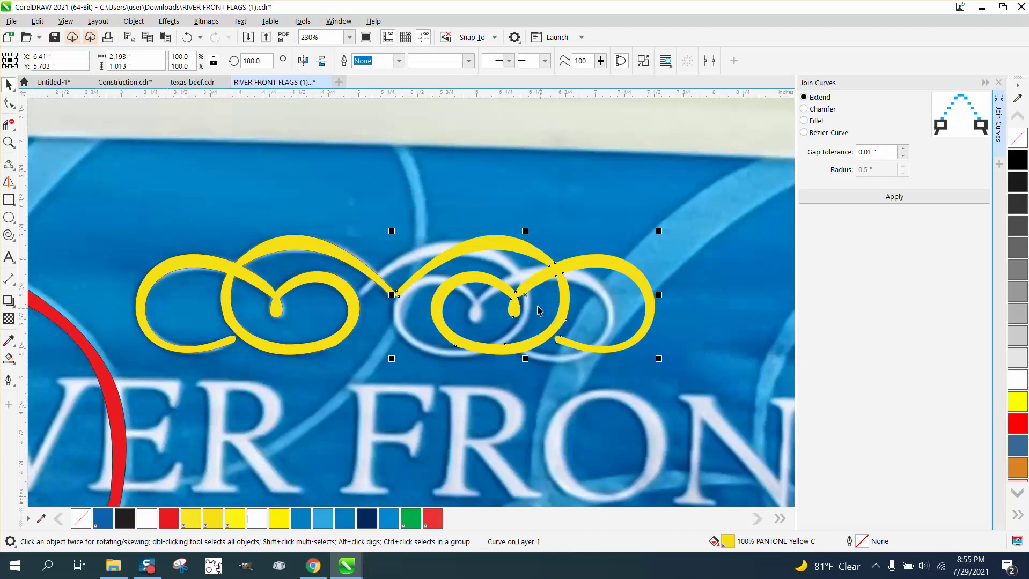
drag(525, 295, 482, 304)
- Examine the traced flourish on the banner photo alongside the redrawn River Front banner
scroll(482, 304, down, 3)
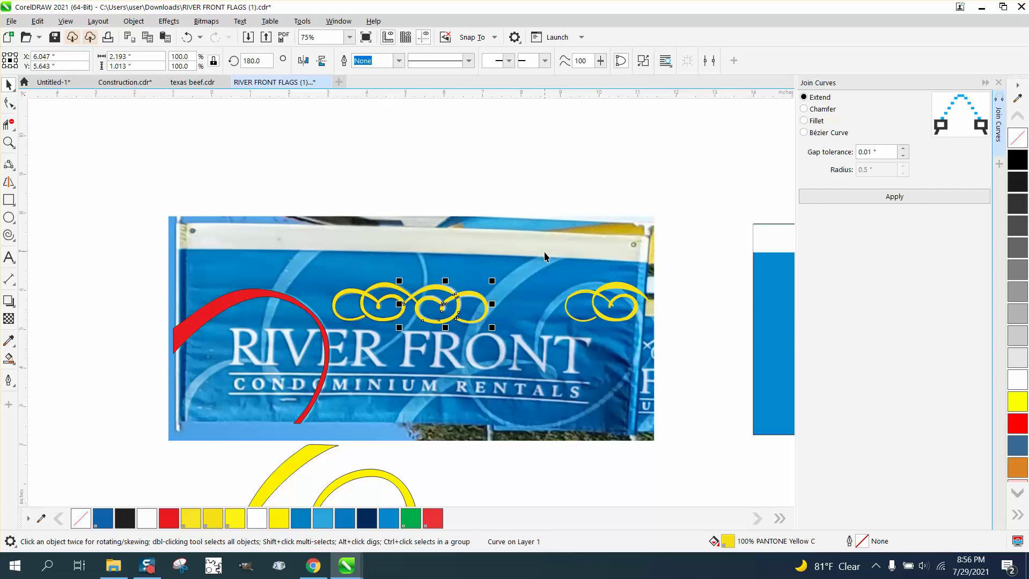
scroll(499, 244, down, 4)
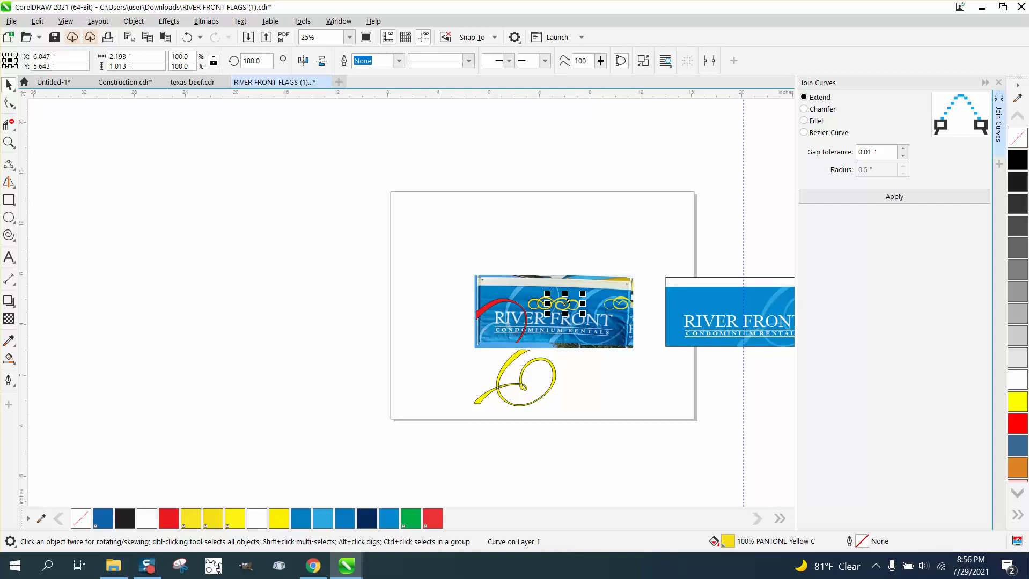
click(7, 142)
click(827, 384)
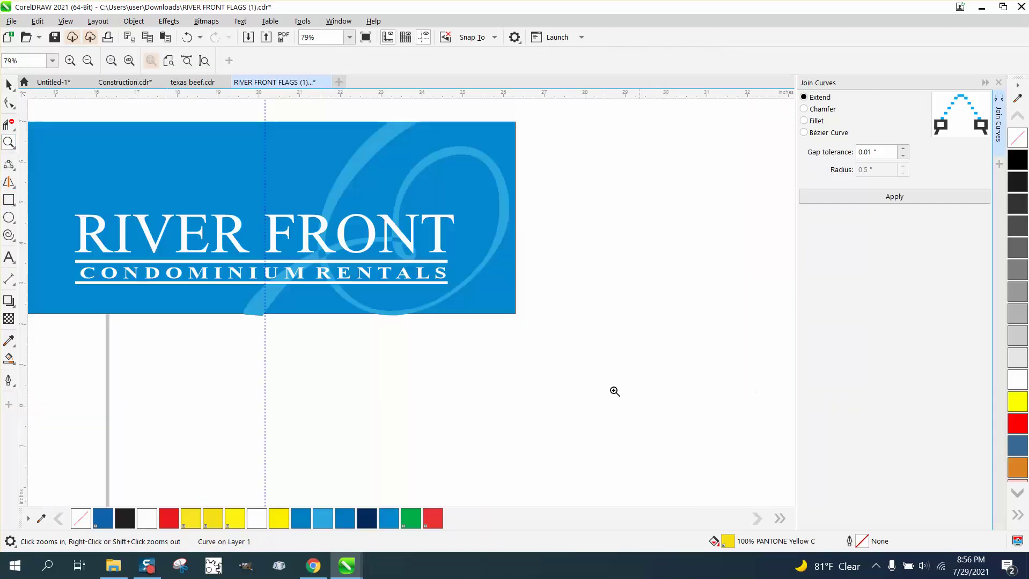
right_click(454, 202)
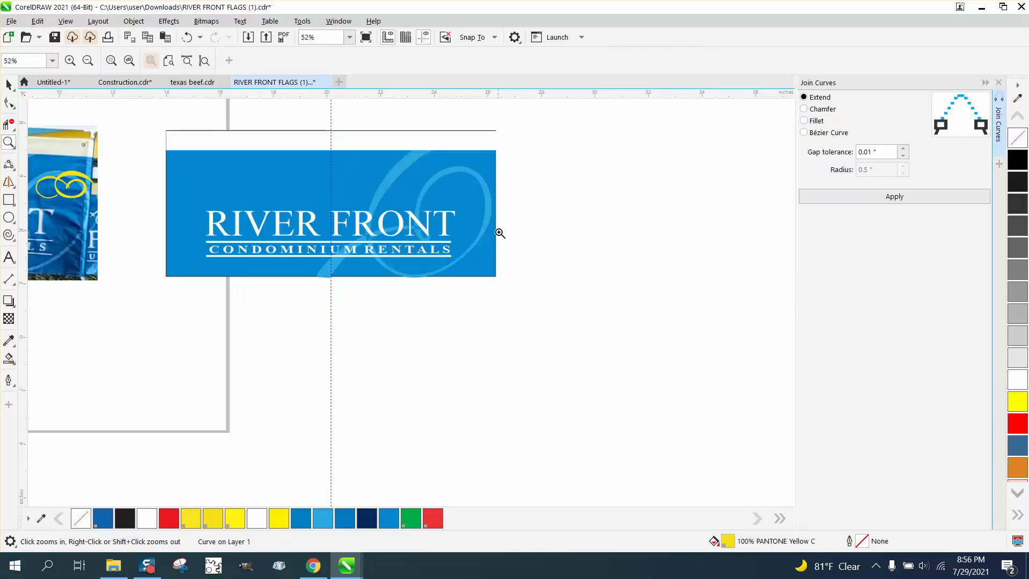
right_click(531, 251)
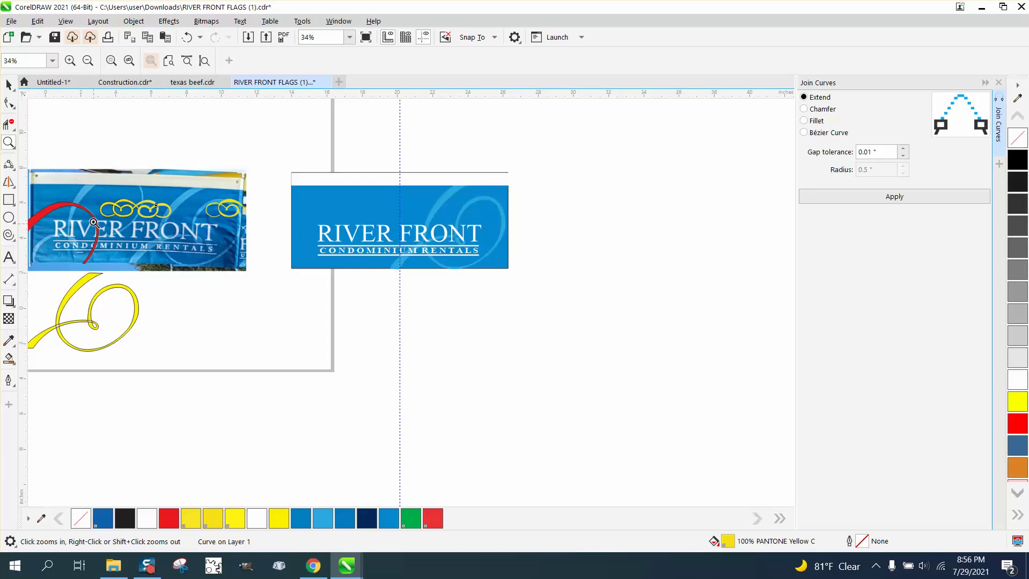
- Remove the yellow fill from the original scroll to expose the outline at its left V-shaped junction
drag(106, 201, 193, 226)
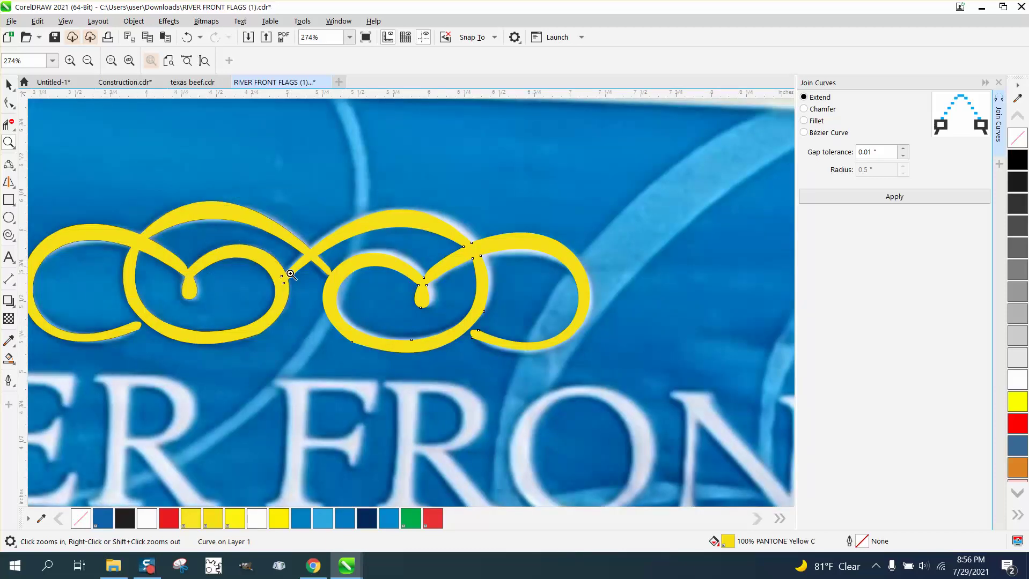
drag(175, 248, 210, 281)
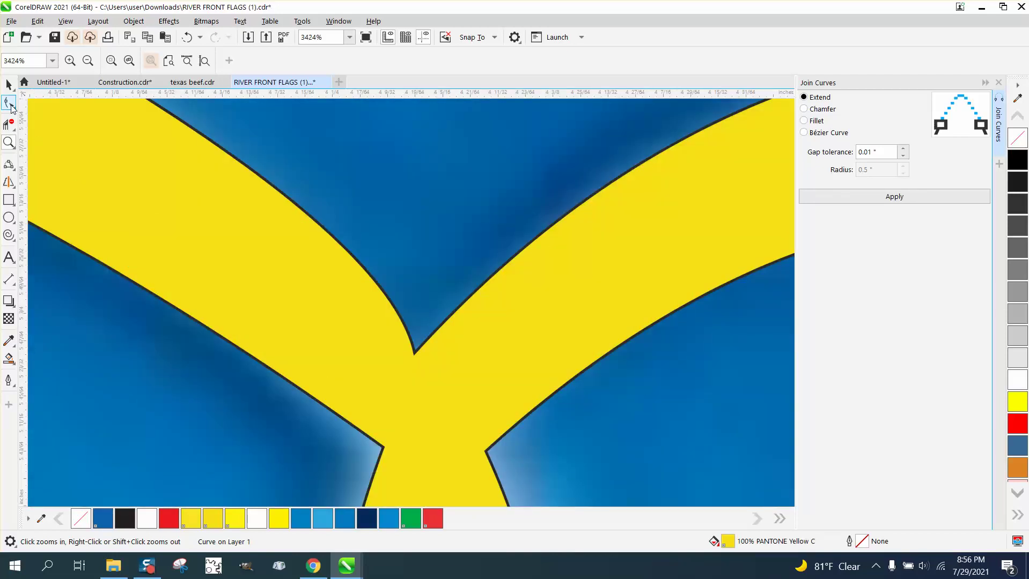
click(8, 84)
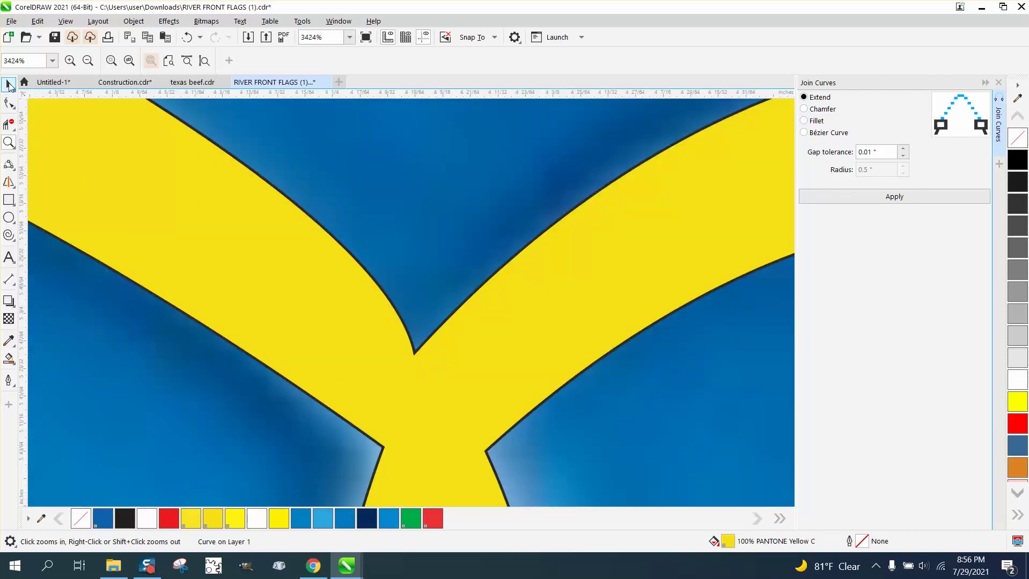
click(1017, 139)
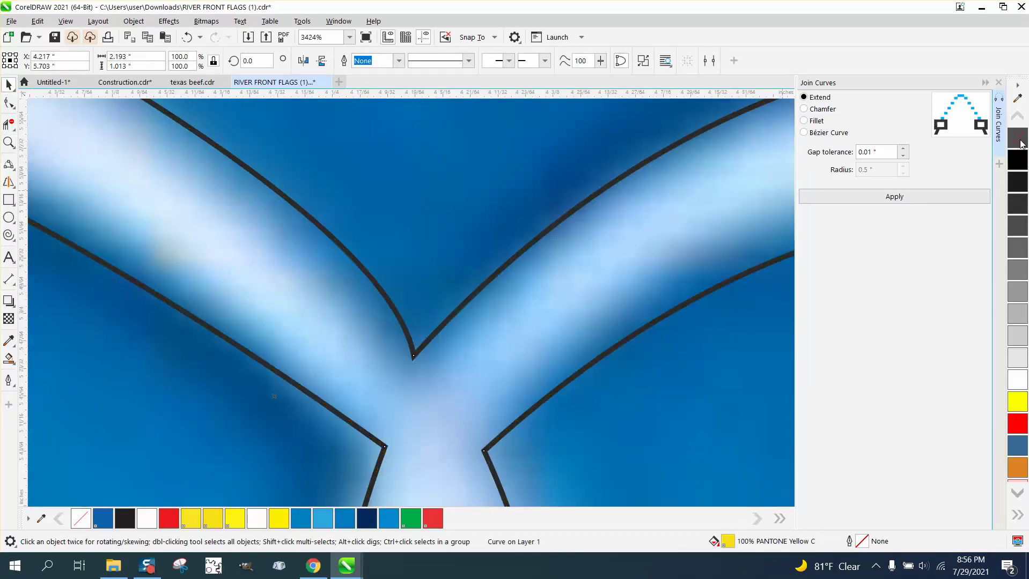
- Try to round the sharp V-shaped notch above the teardrop with the Smooth tool
click(11, 110)
click(43, 101)
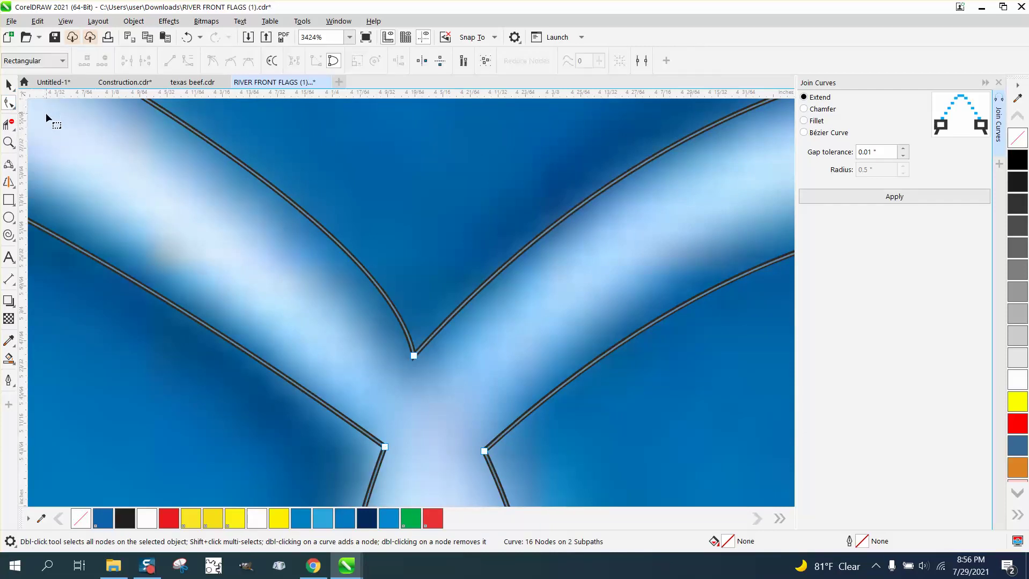
click(12, 107)
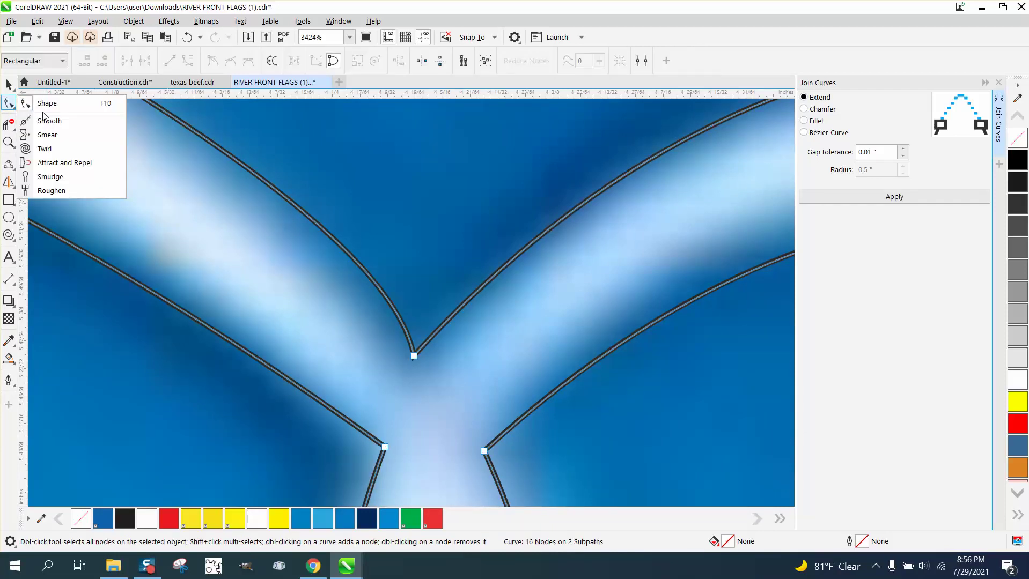
click(49, 121)
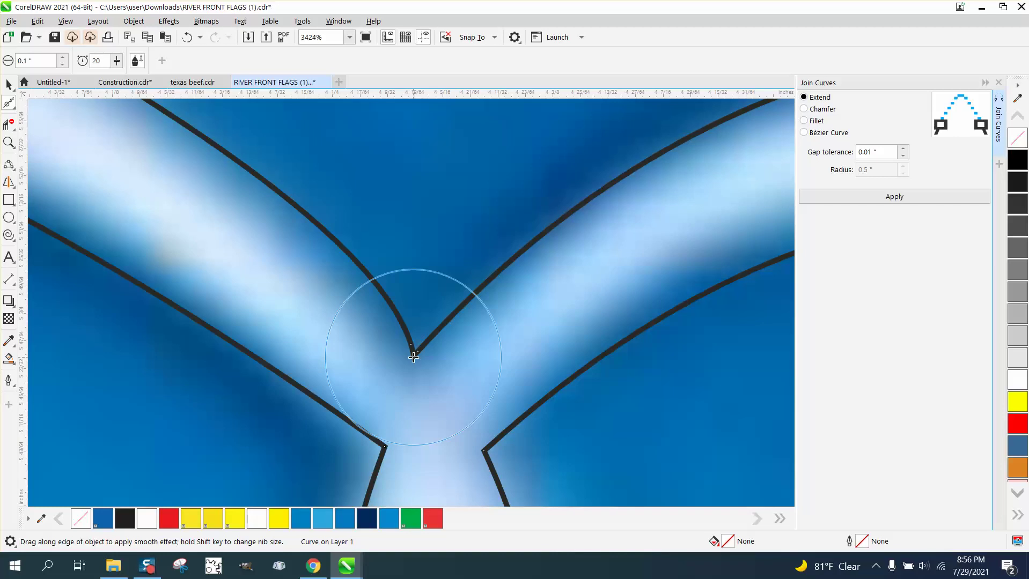
mouse_move(413, 357)
mouse_down()
mouse_move(440, 340)
mouse_move(417, 352)
mouse_up()
drag(416, 354, 413, 355)
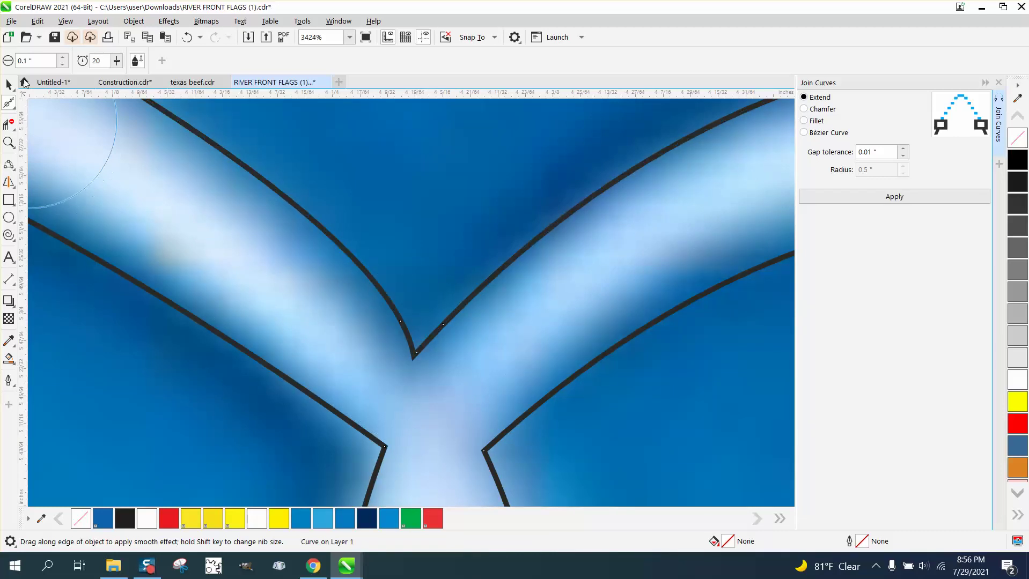
- Delete the node at the tip of the smoothed V-shaped notch
click(12, 106)
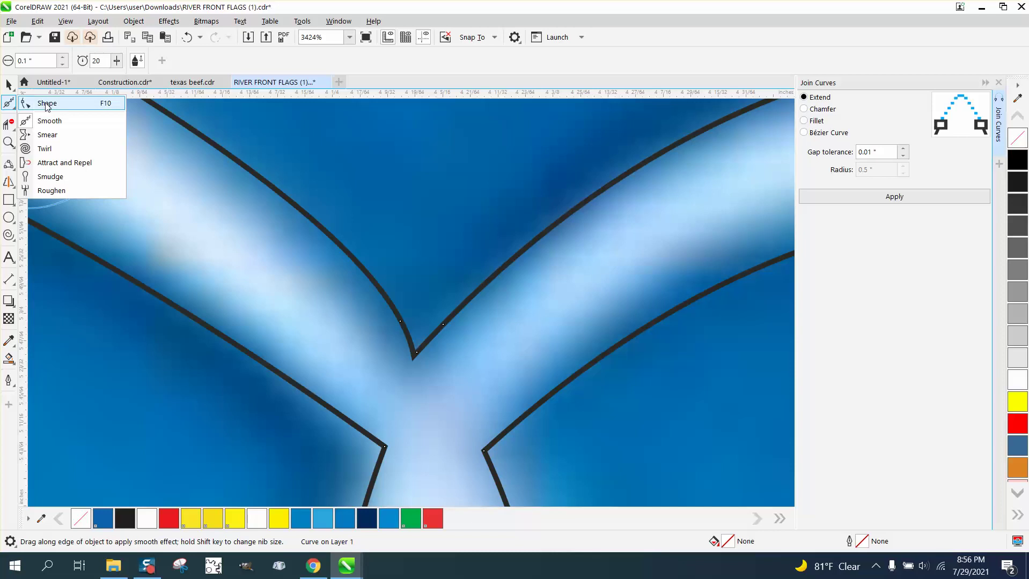
click(48, 104)
click(416, 353)
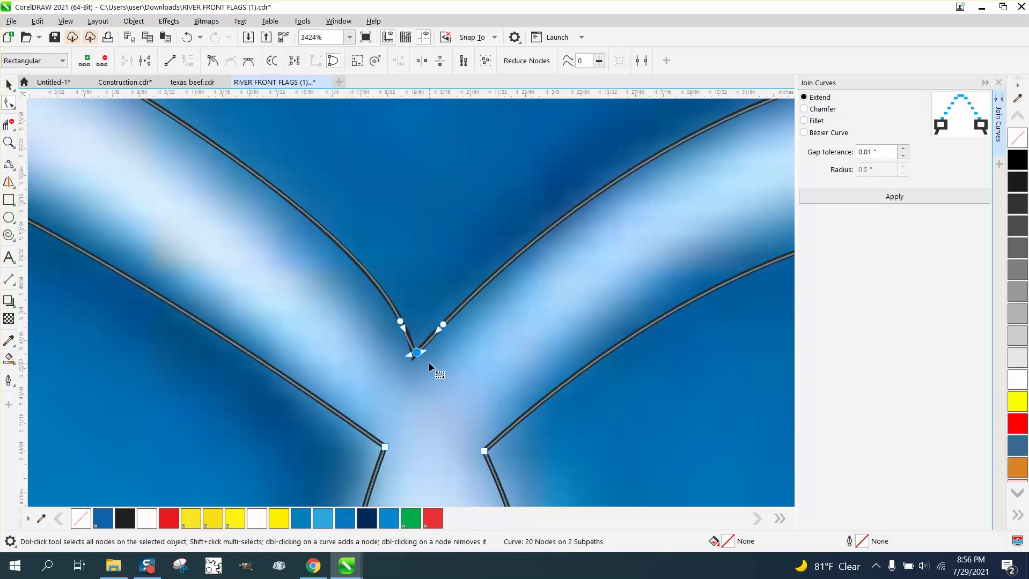
key(Delete)
- Round the tip of the V-shaped notch above the teardrop with the Smooth tool
click(7, 85)
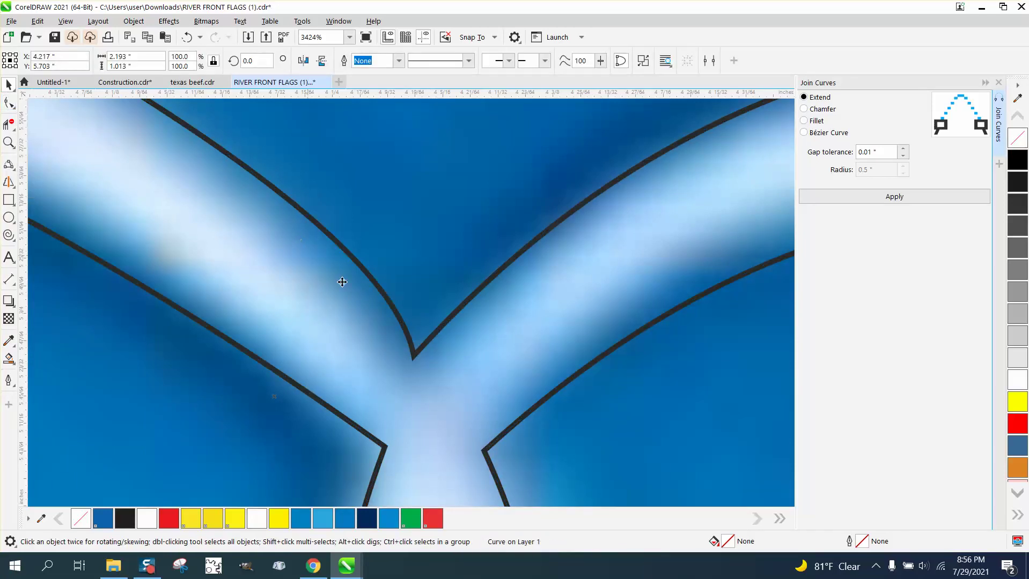
drag(415, 350, 416, 312)
click(413, 317)
click(10, 103)
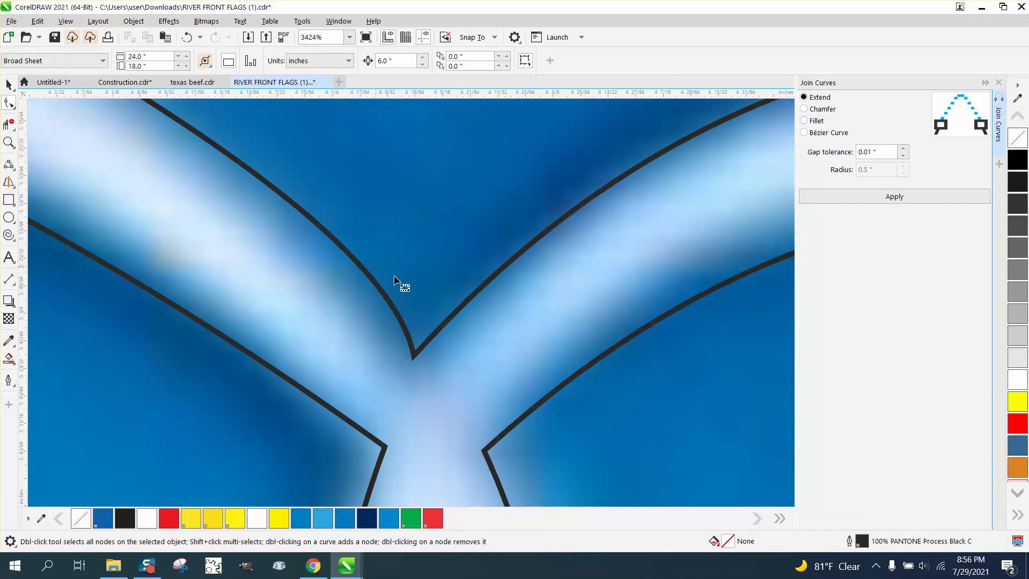
click(15, 113)
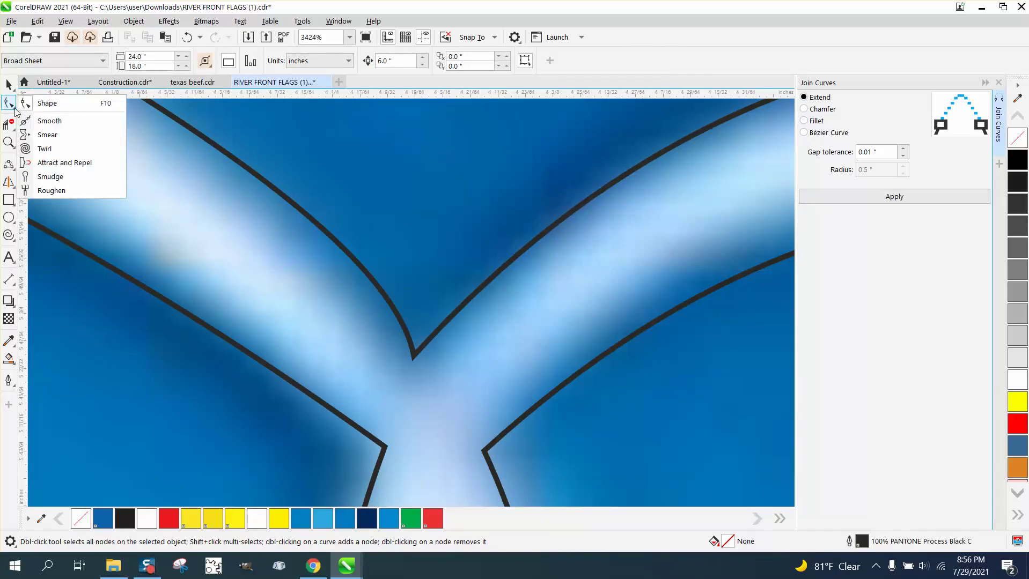
click(49, 121)
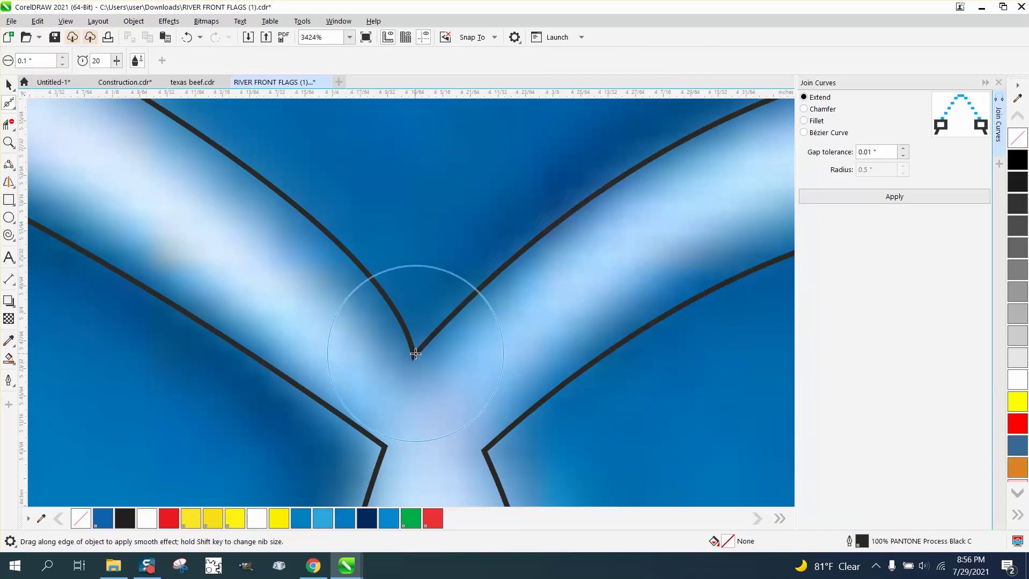
drag(424, 349, 414, 349)
- Refine the notch's curve by adjusting the lower handle of its left node and moving its right node slightly downward
click(14, 114)
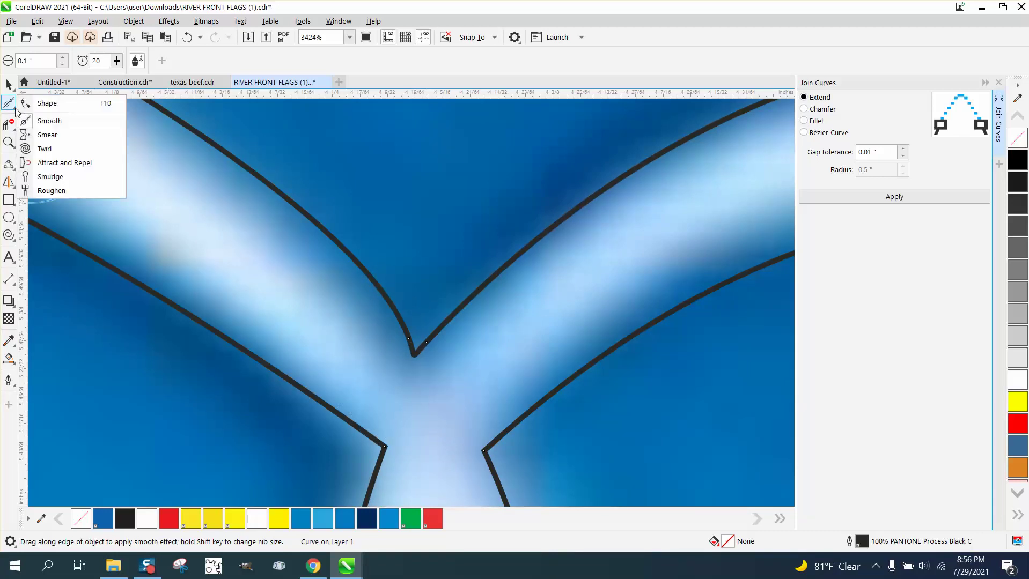
click(43, 106)
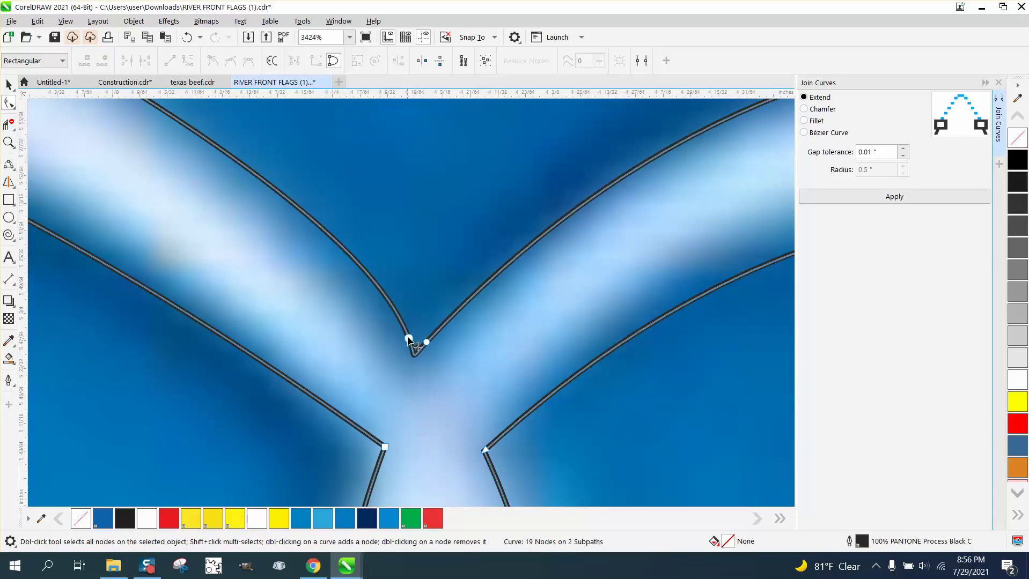
click(409, 339)
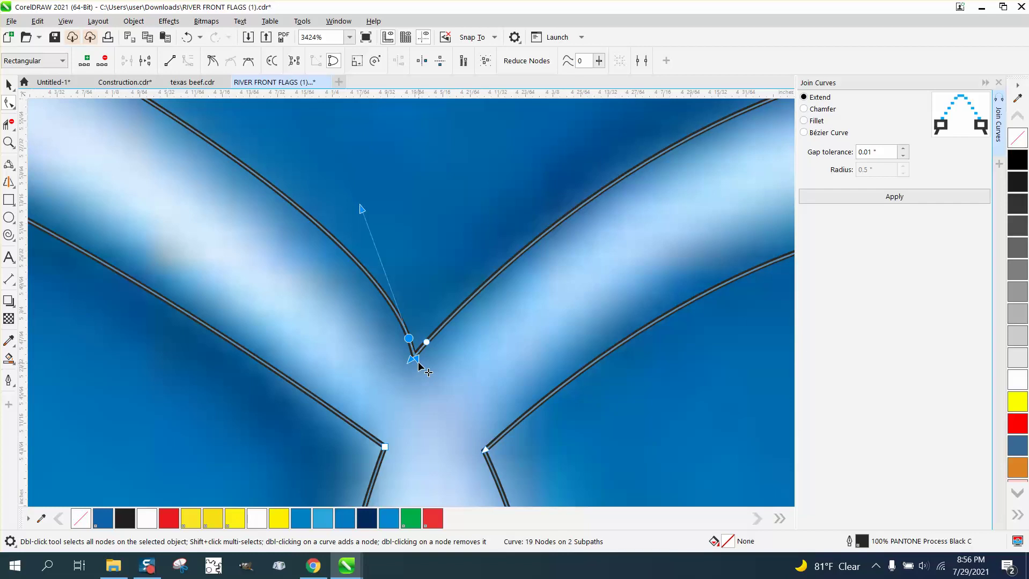
mouse_move(414, 361)
mouse_down()
mouse_move(424, 368)
mouse_move(411, 365)
mouse_up()
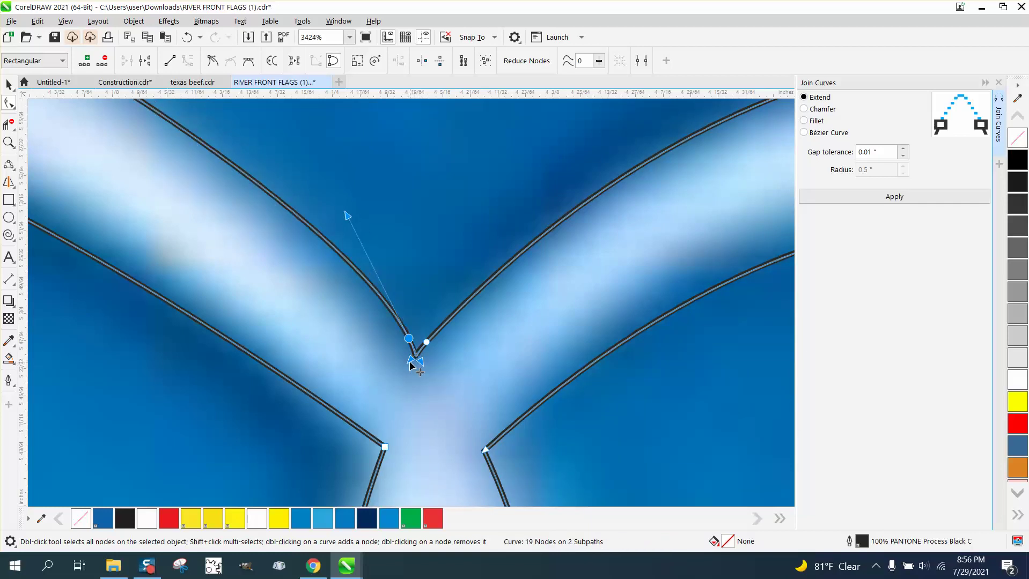
click(426, 342)
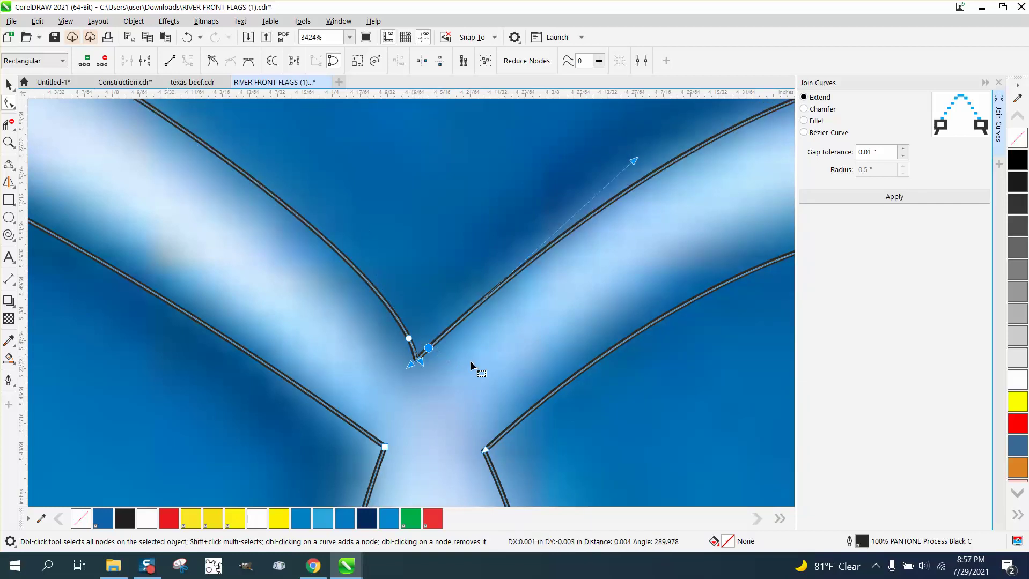
- Fill the original scroll outline with PANTONE Yellow C and no outline using Smart Fill
scroll(382, 408, down, 1)
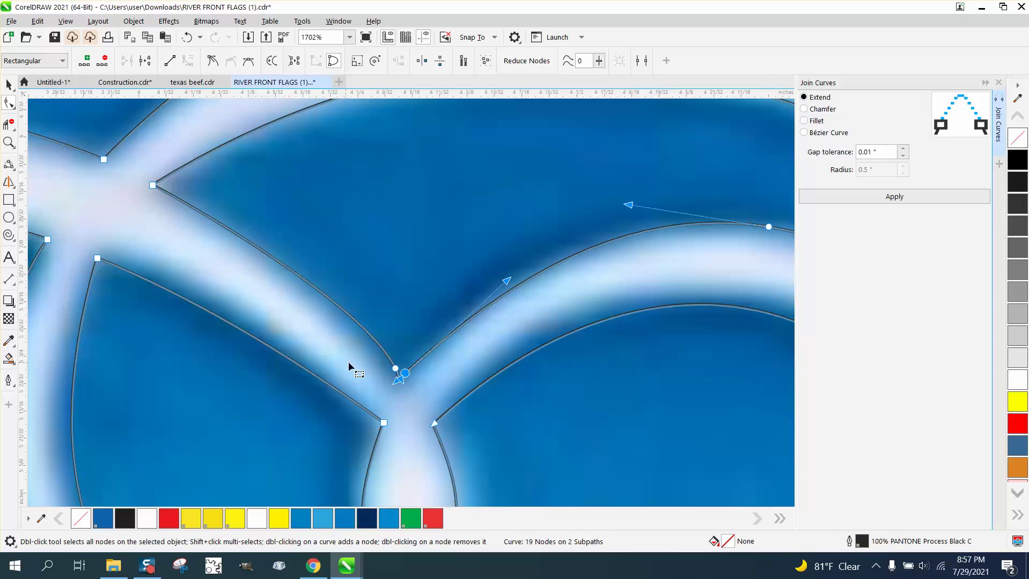
scroll(380, 376, down, 1)
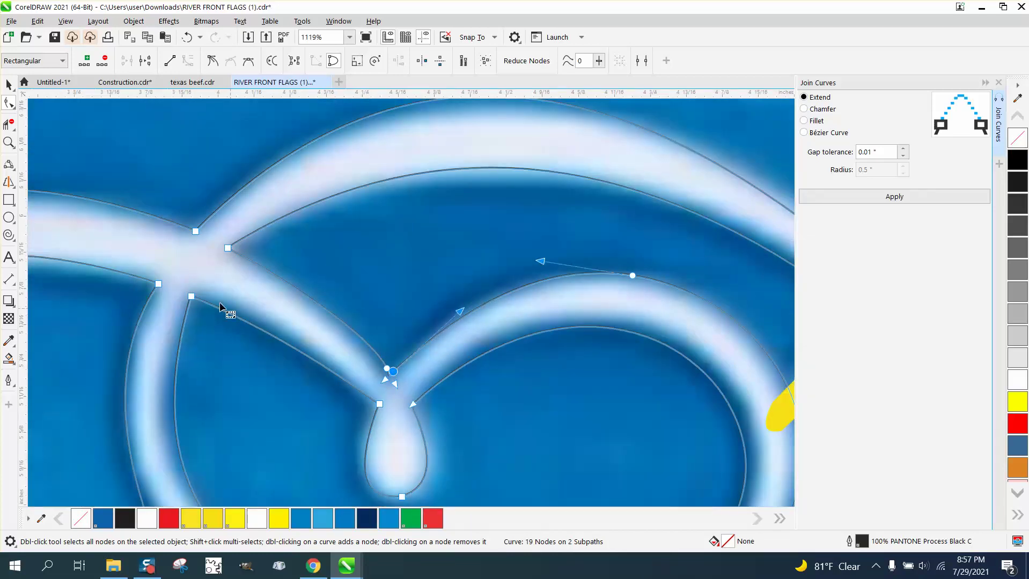
scroll(270, 258, down, 1)
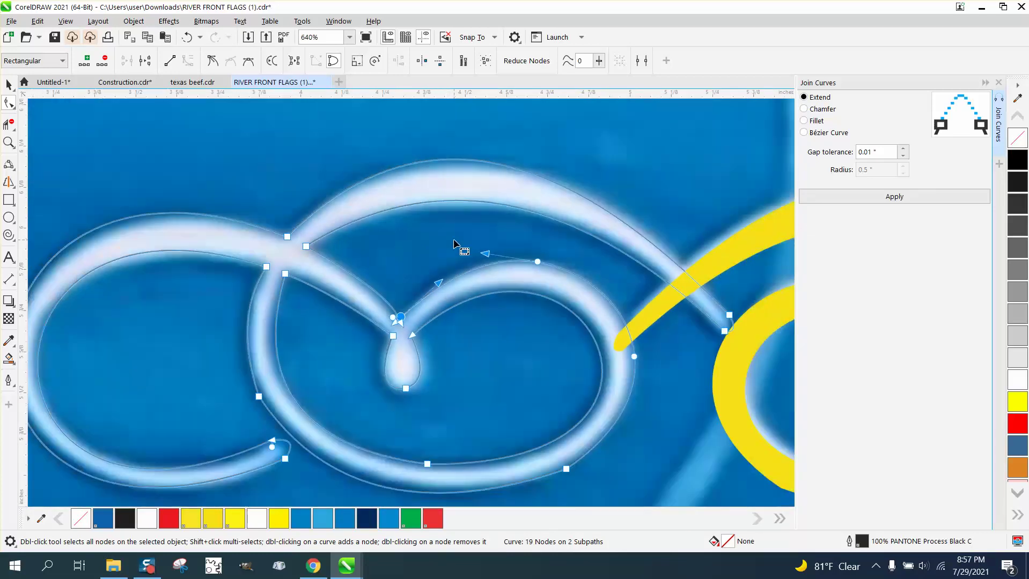
scroll(453, 244, down, 1)
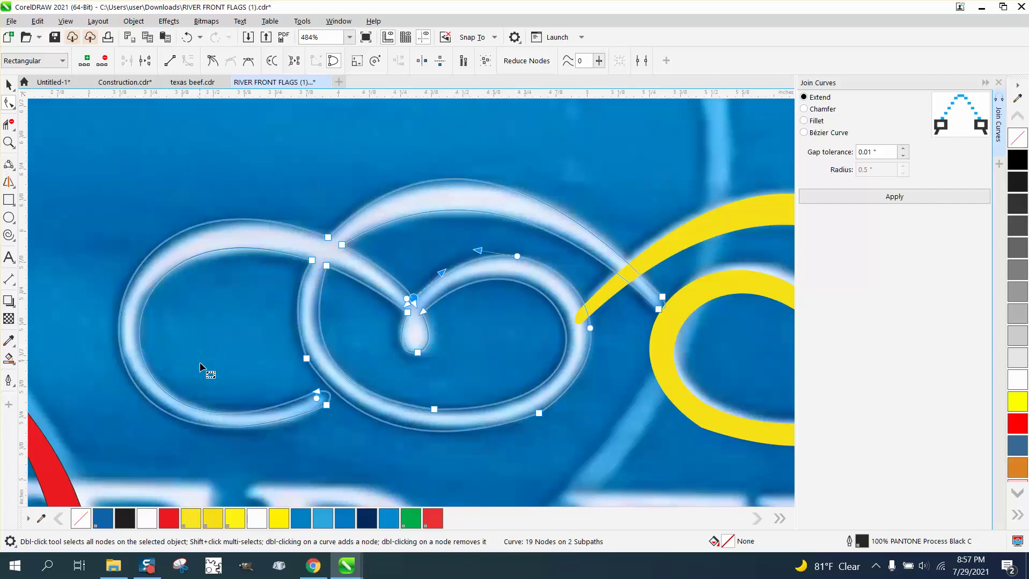
click(8, 359)
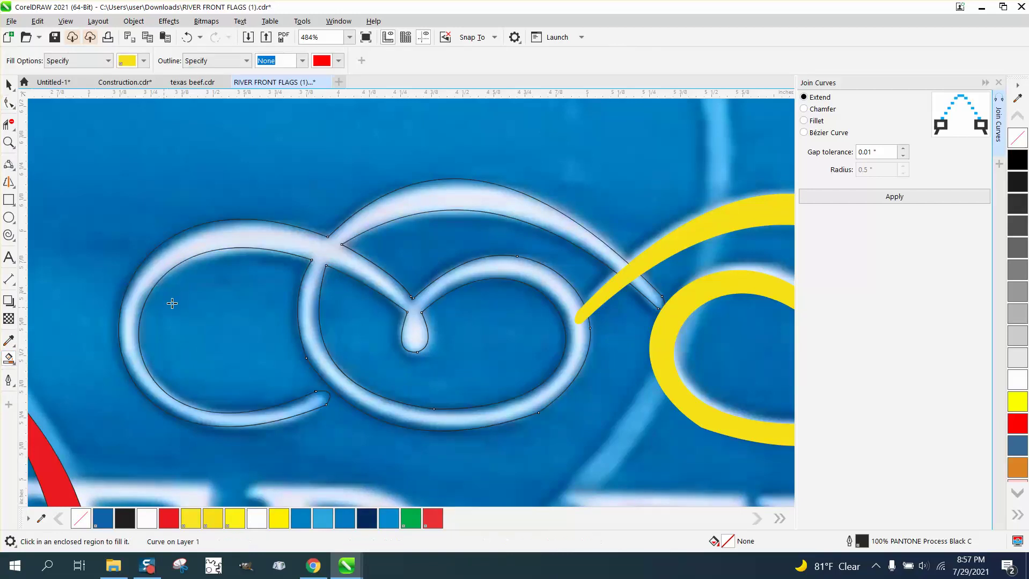
click(195, 246)
scroll(195, 246, down, 5)
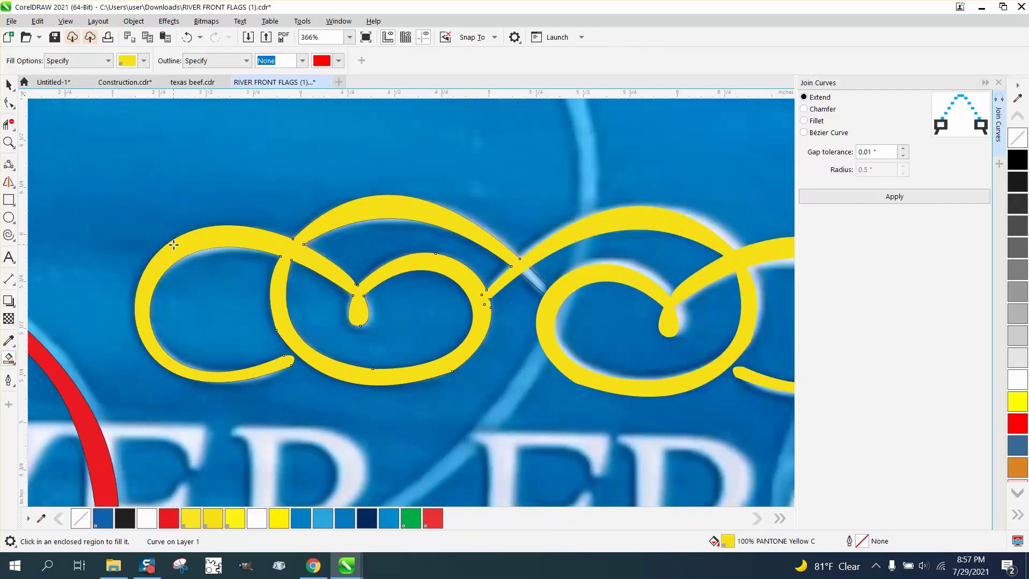
scroll(173, 244, down, 2)
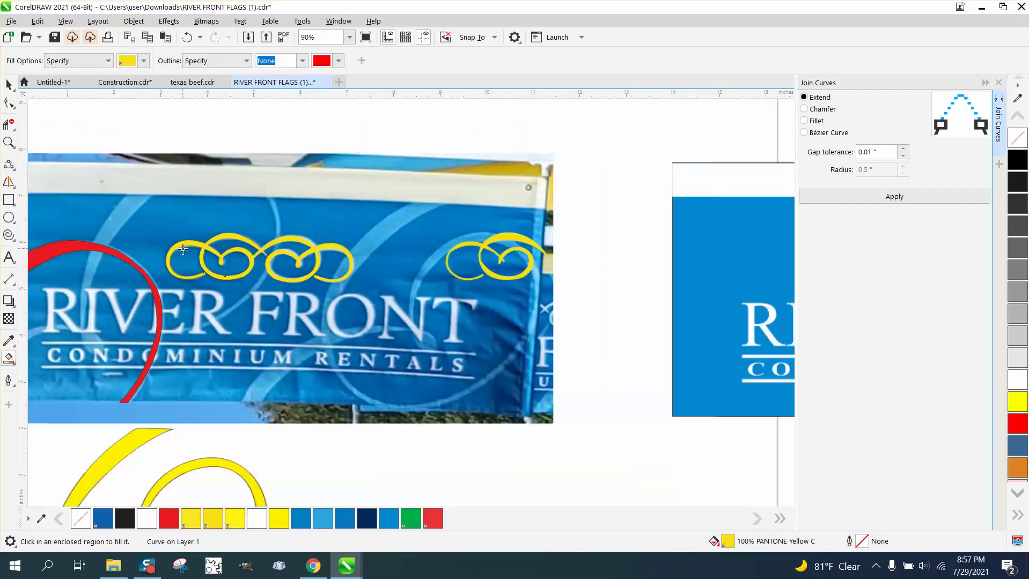